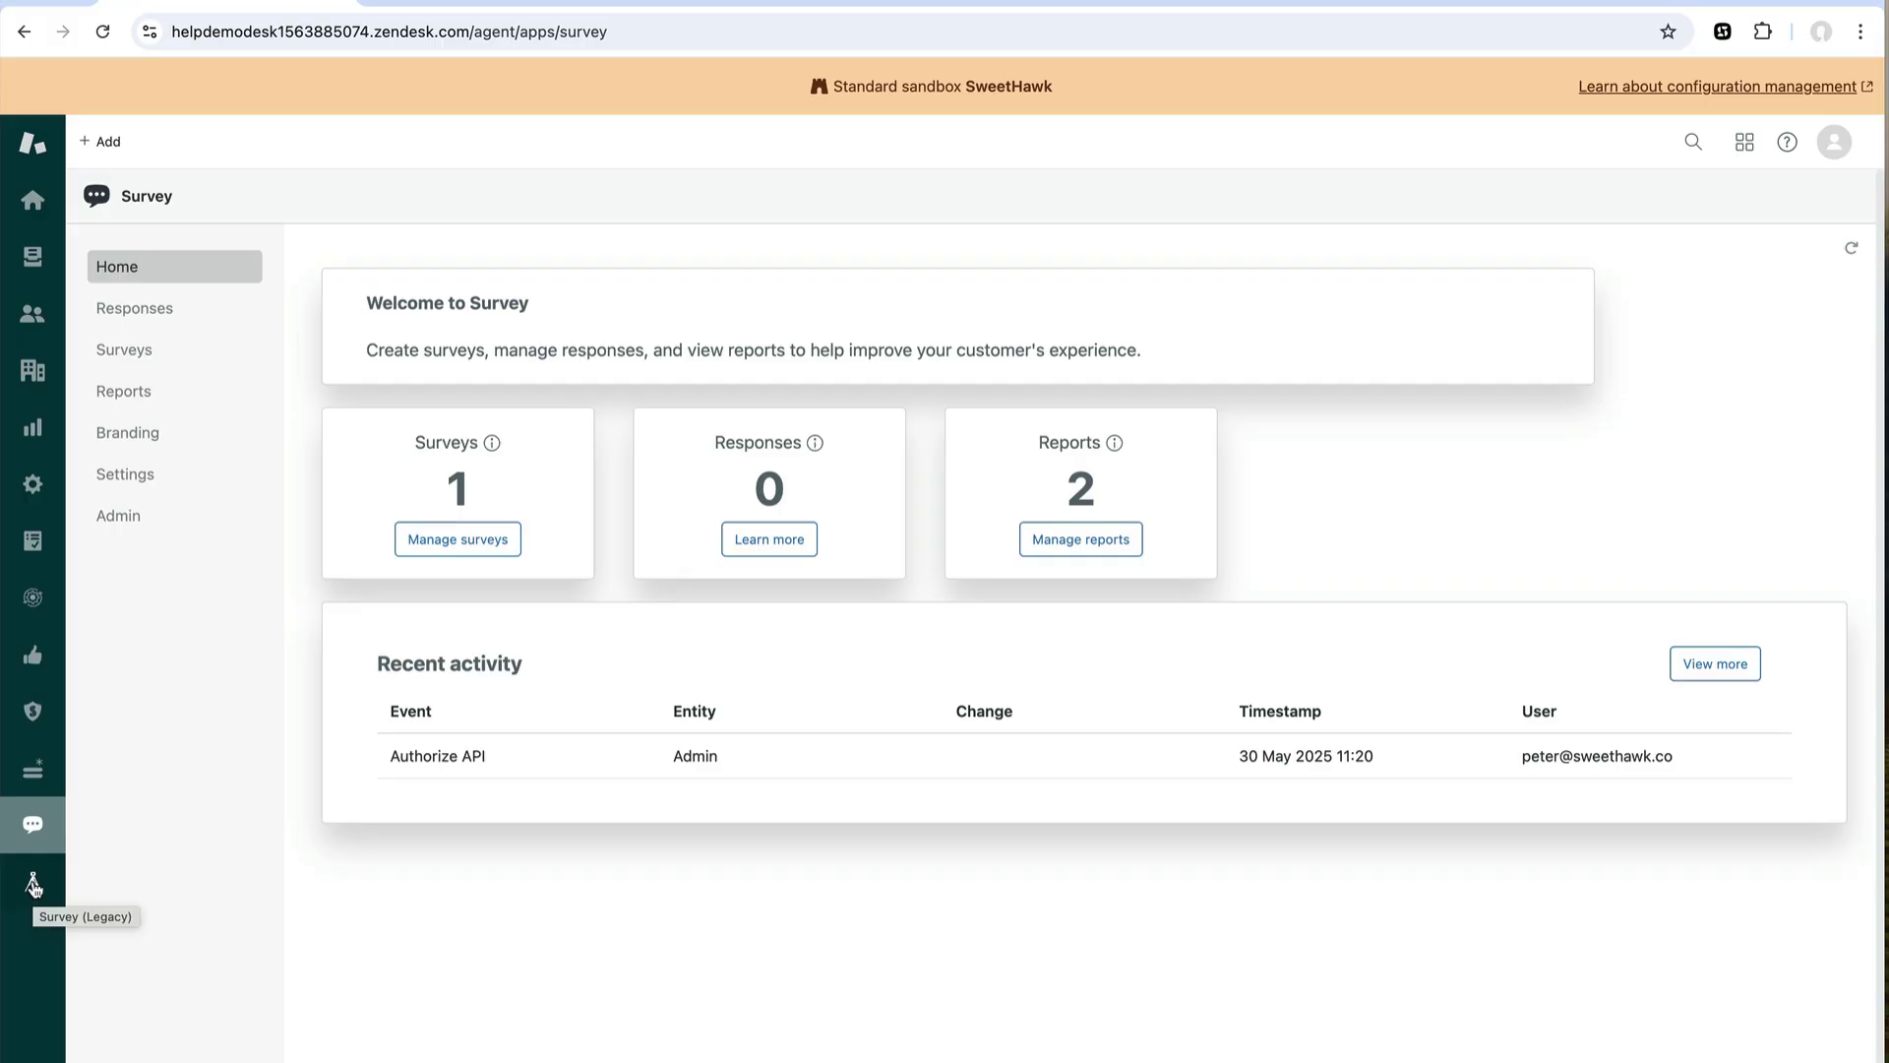
Open the migration assistant in the Survey (Legacy) app and review Step 1 about installing the new app.
click(34, 884)
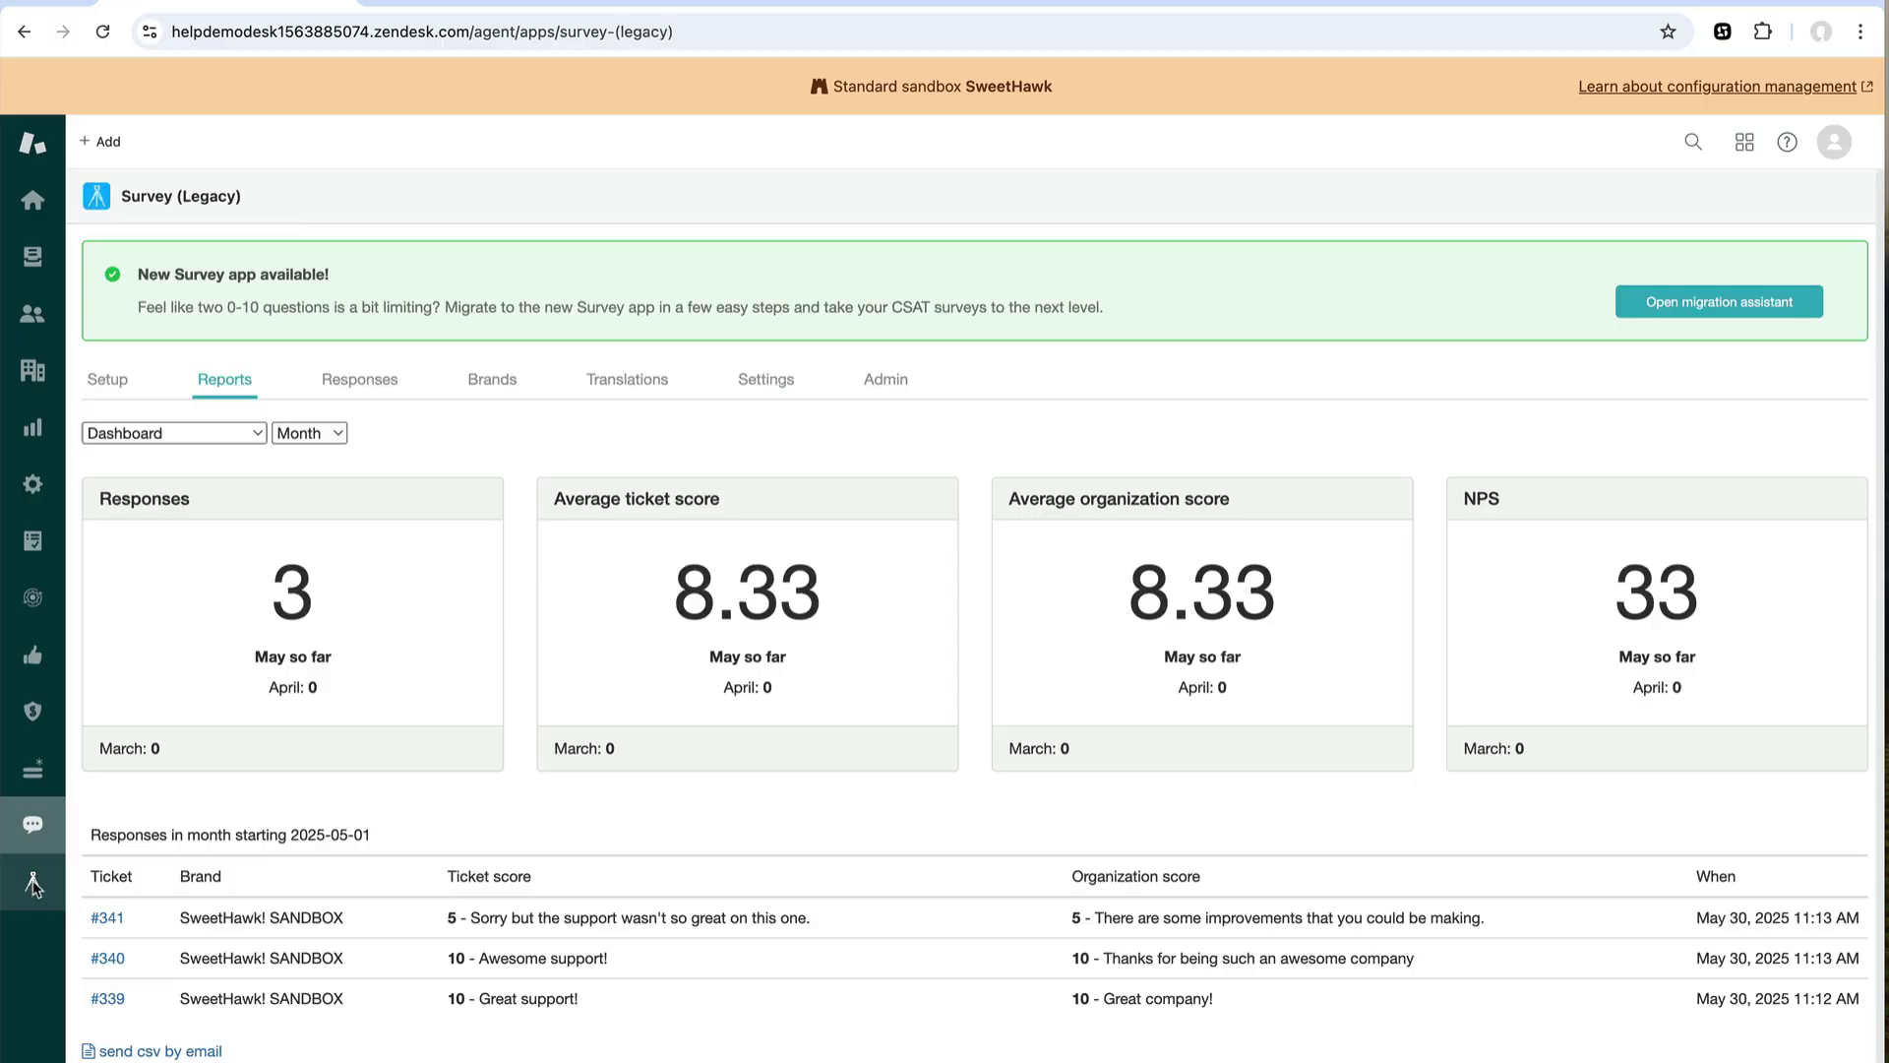
click(1736, 303)
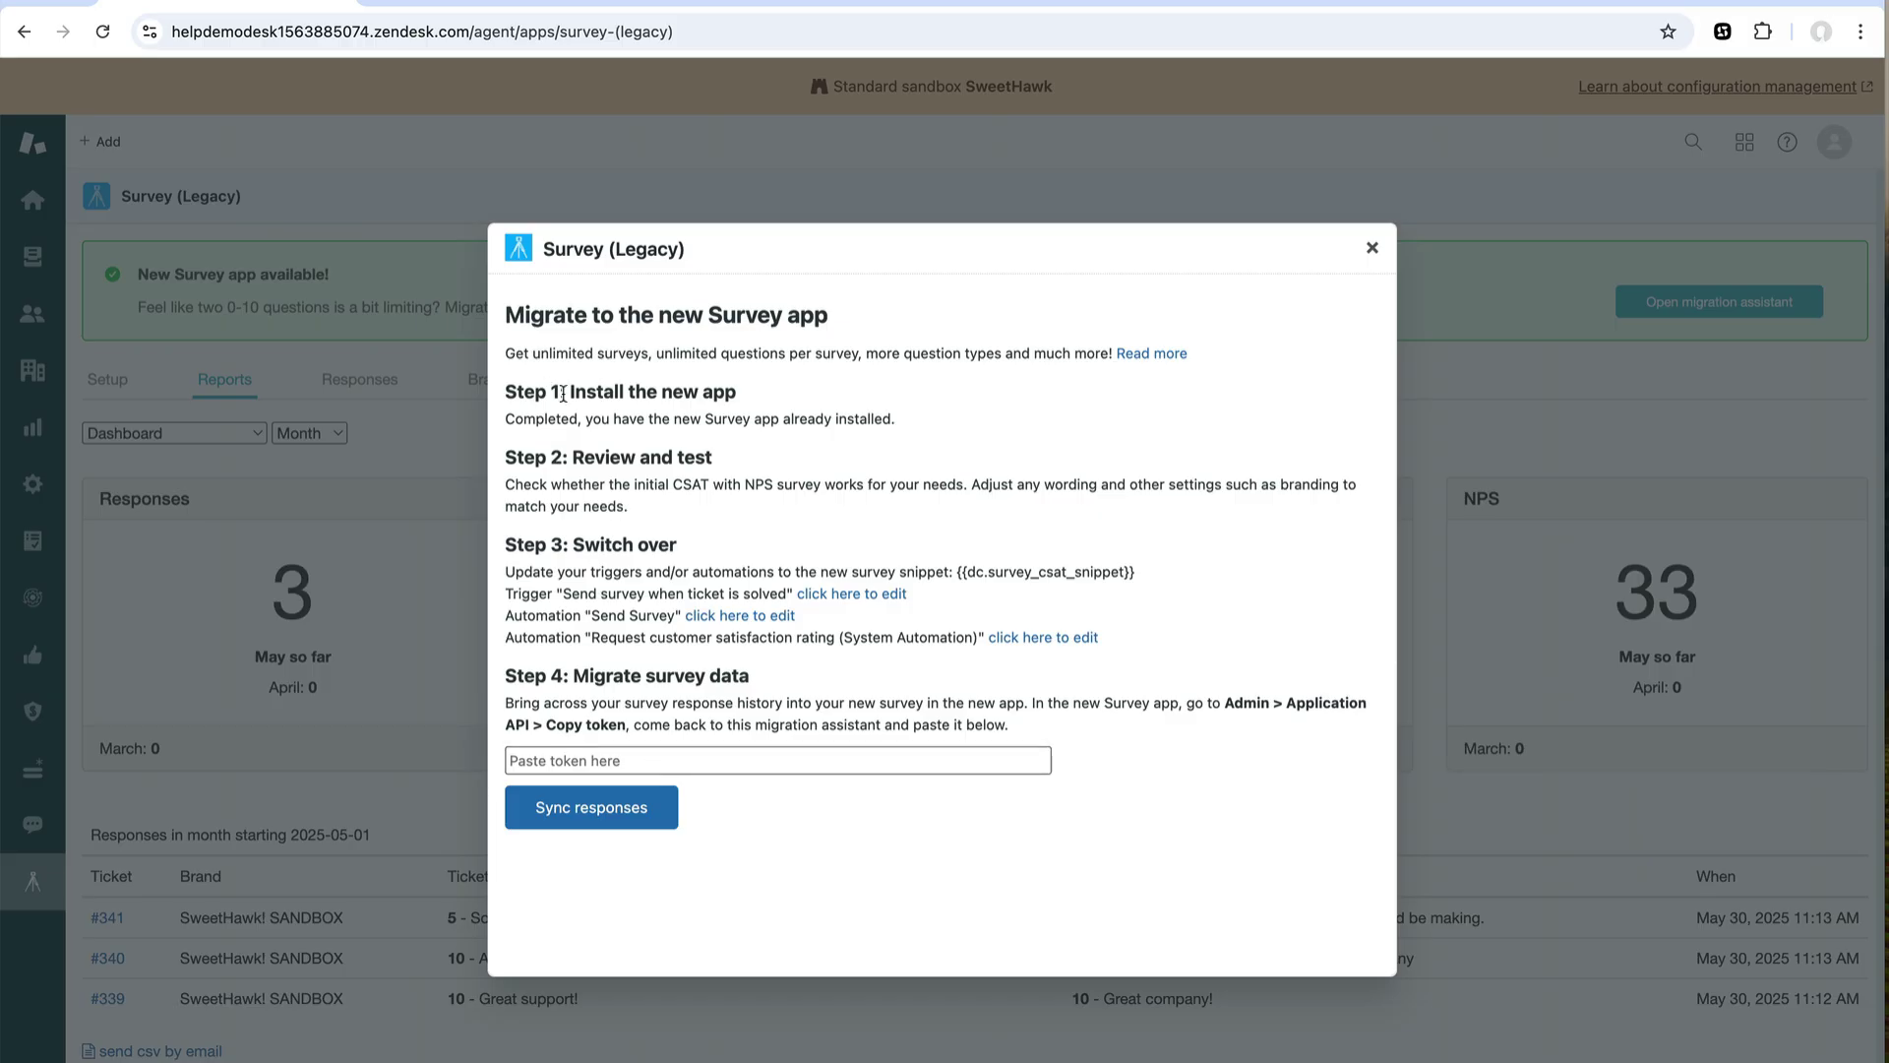
drag(563, 393, 827, 408)
click(830, 410)
drag(521, 418, 864, 420)
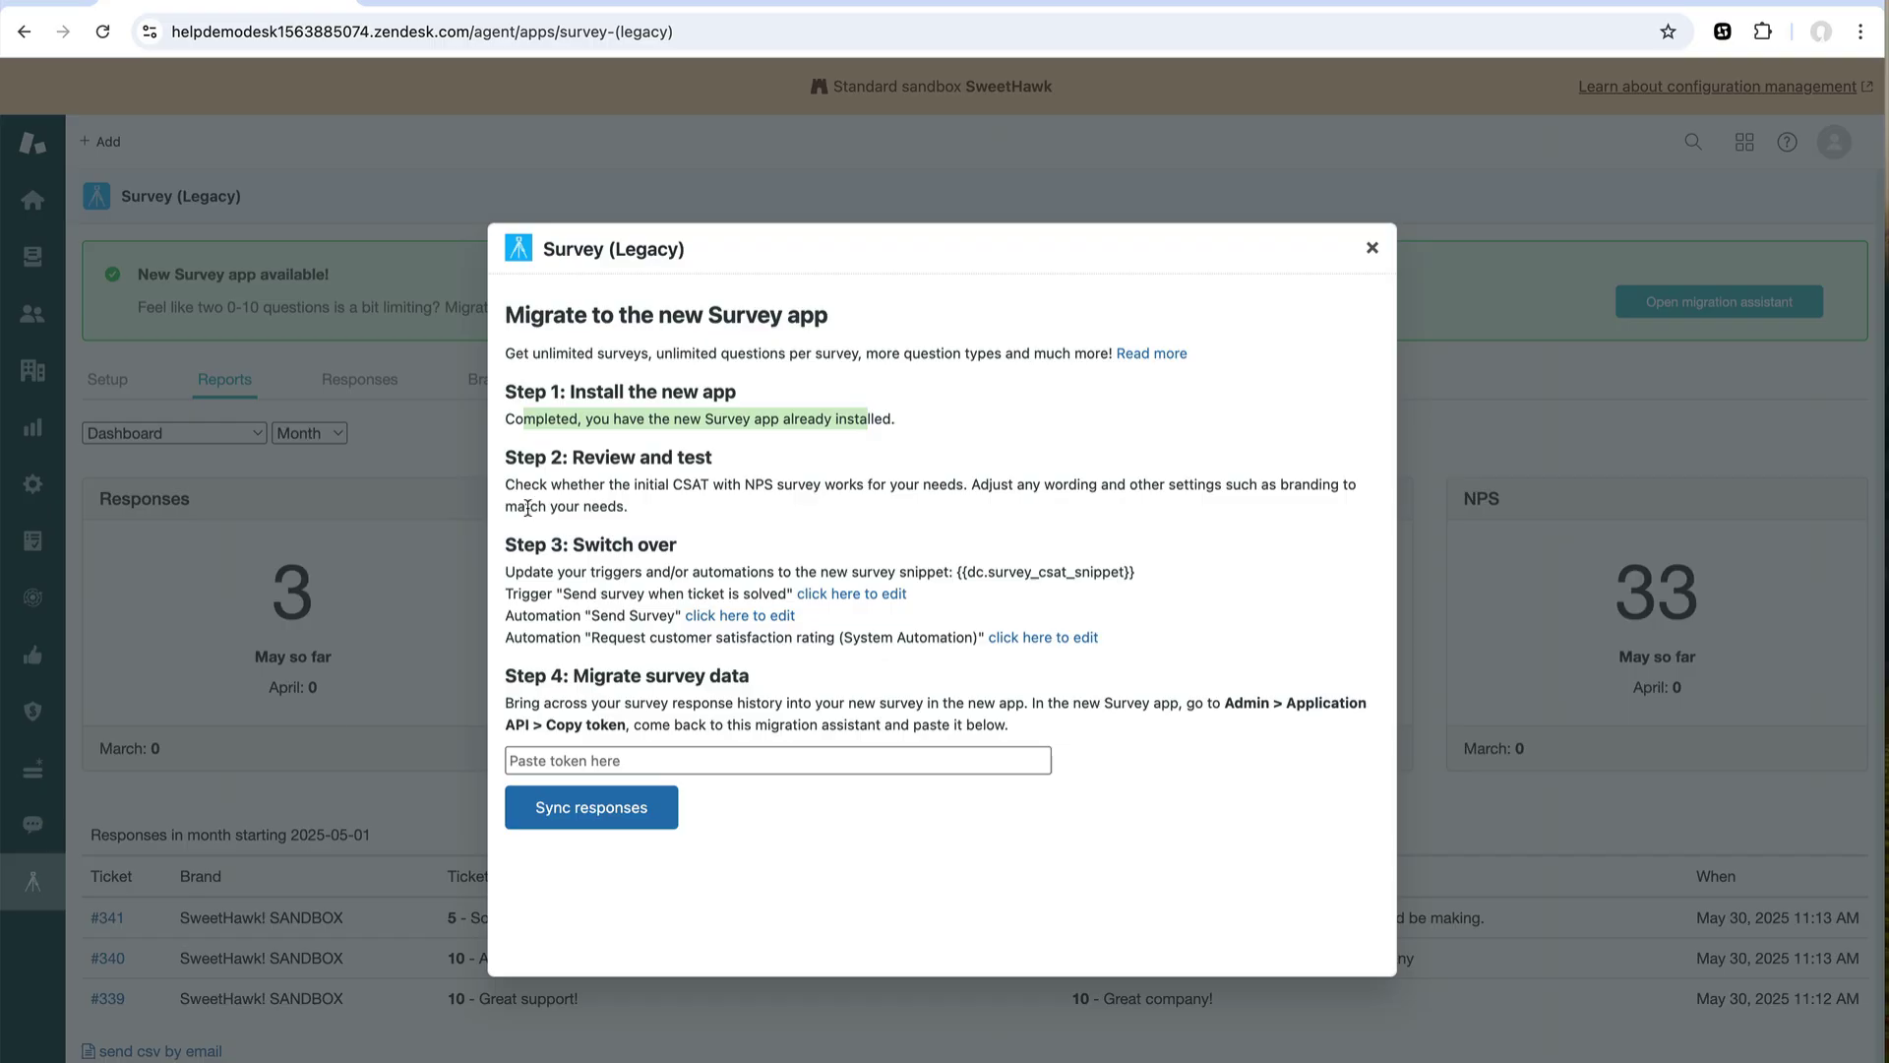
Switch to the Zendesk Marketplace and search it for "Survey".
click(502, 28)
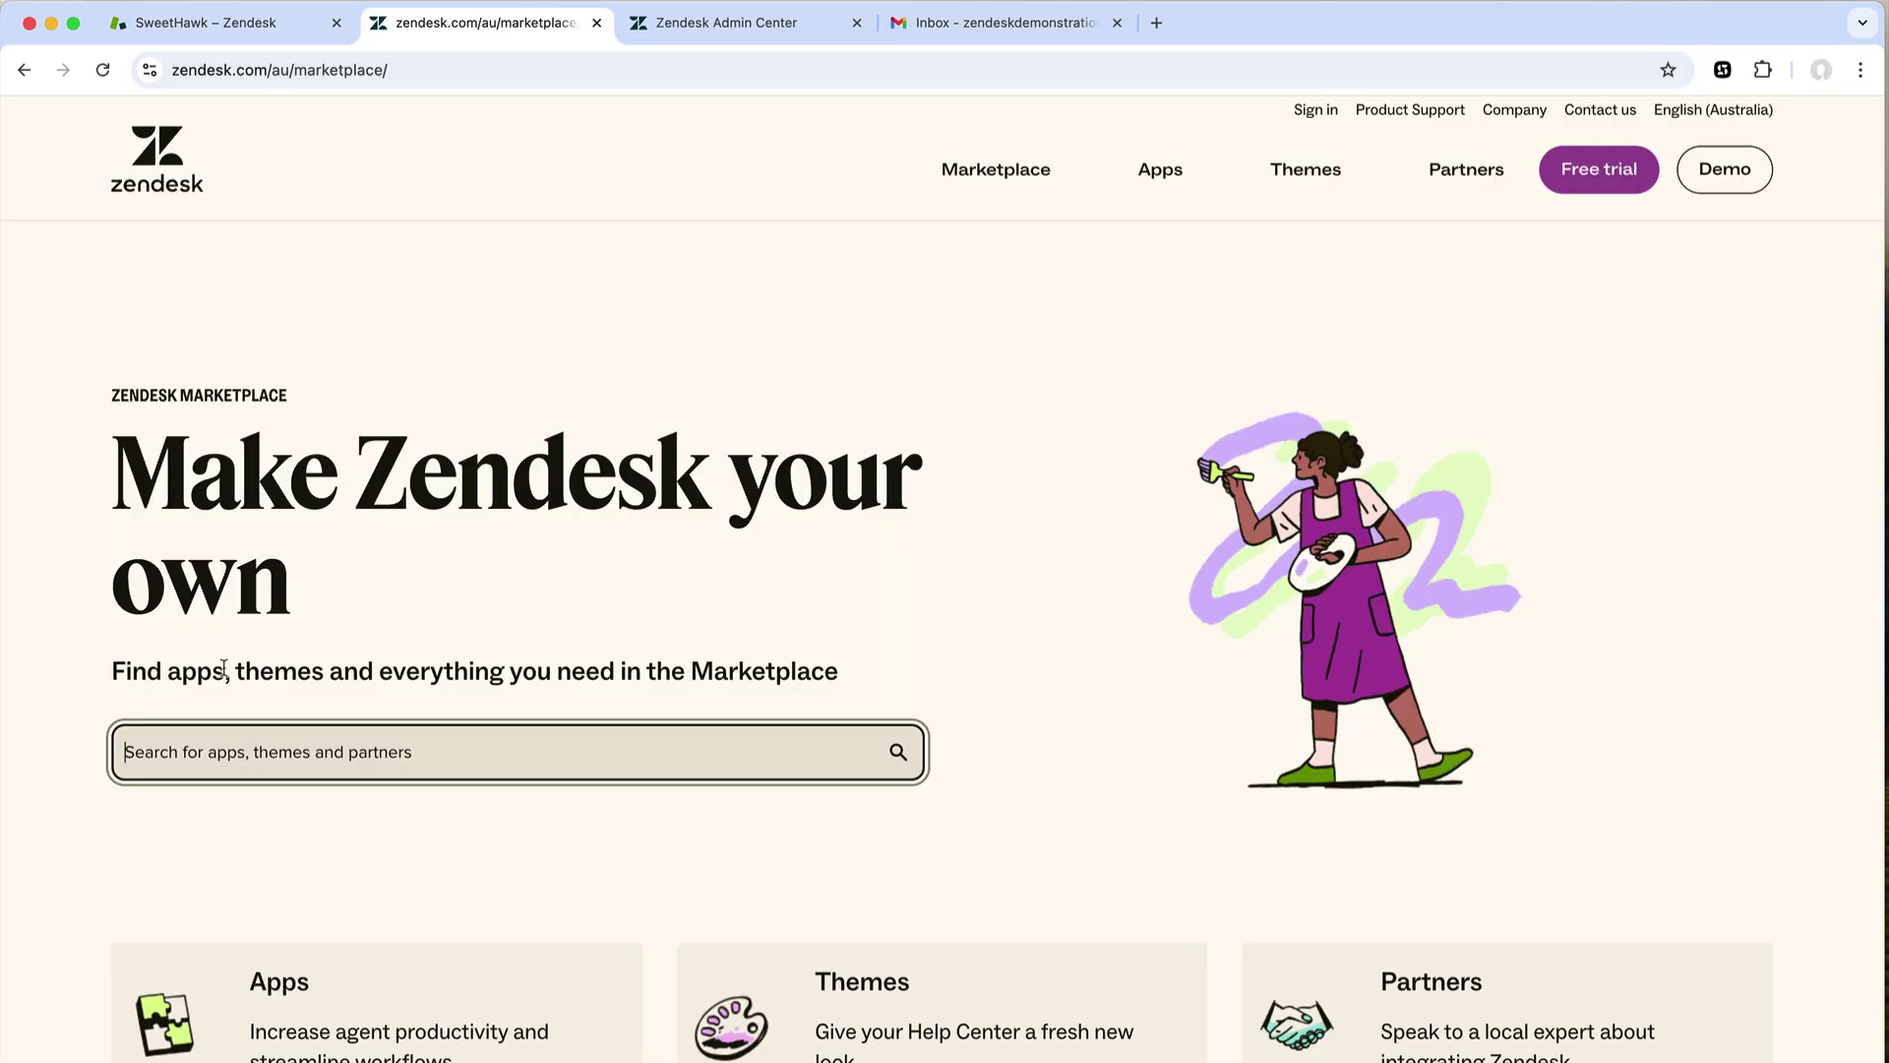
text(Survey)
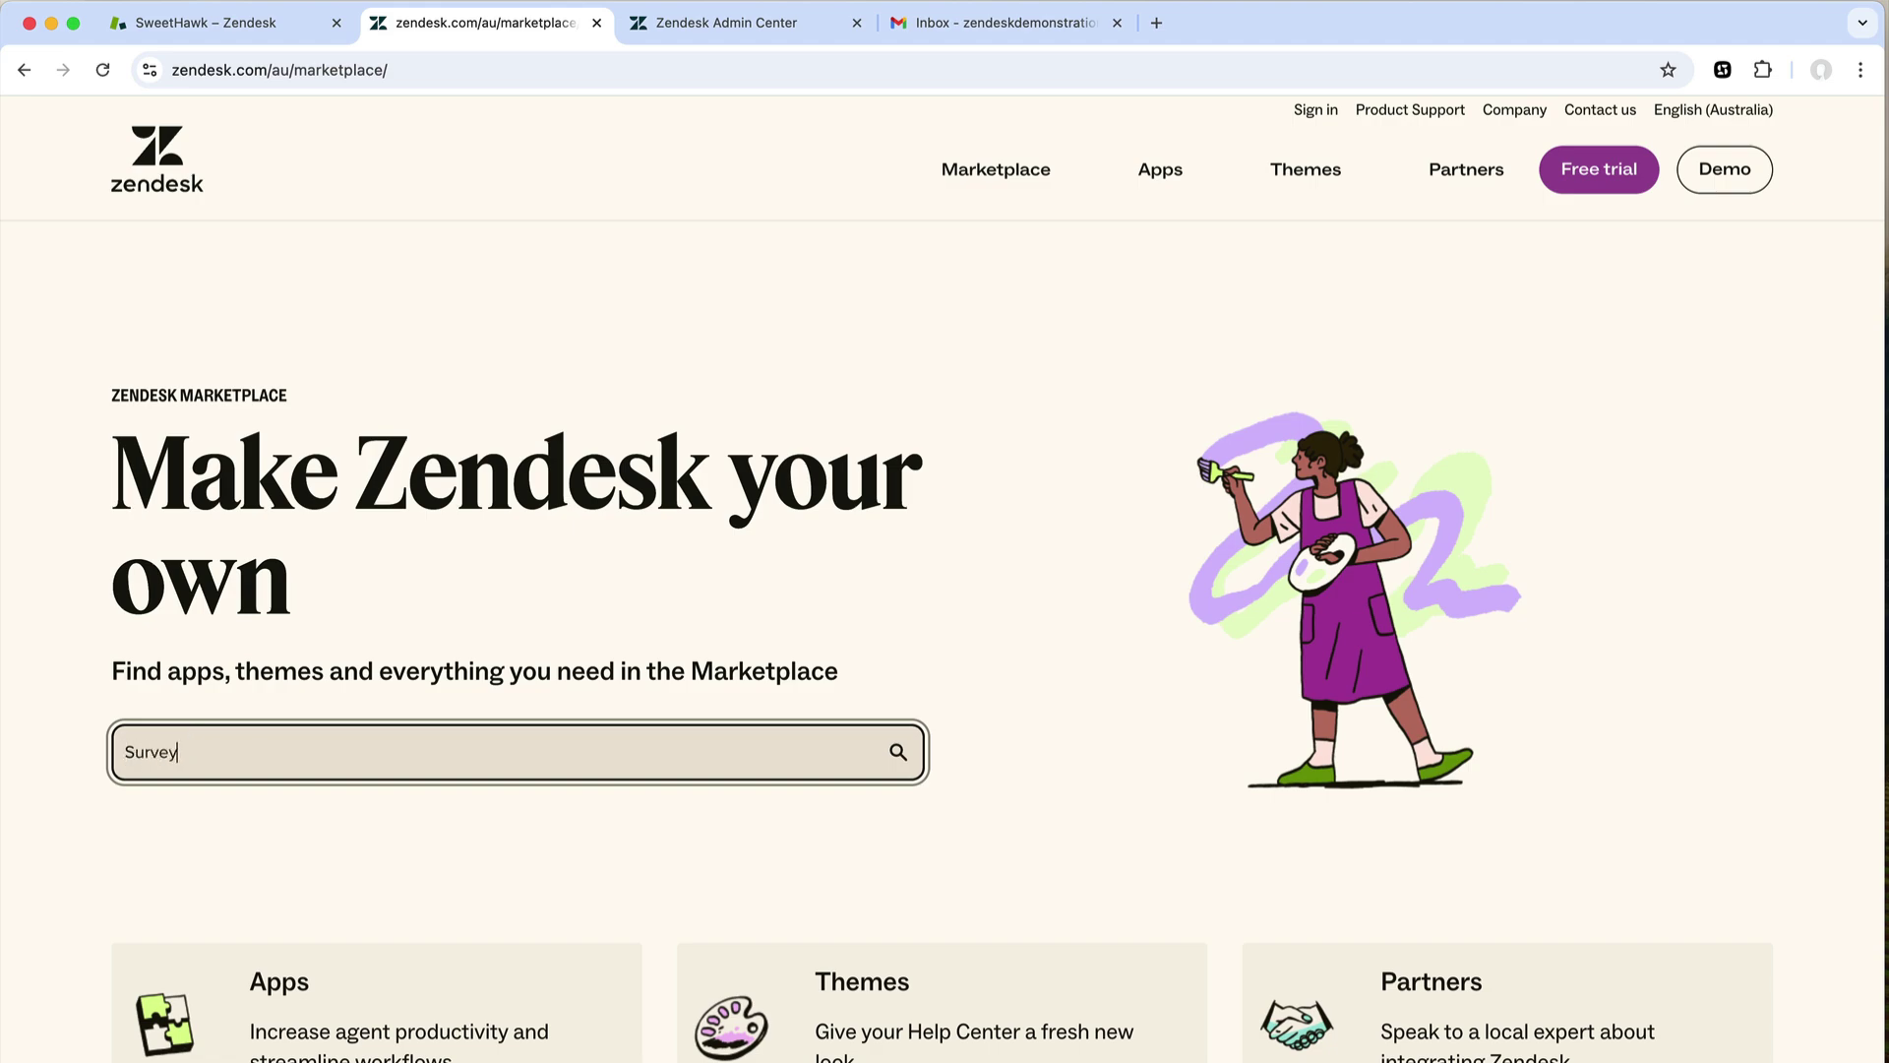
key(Return)
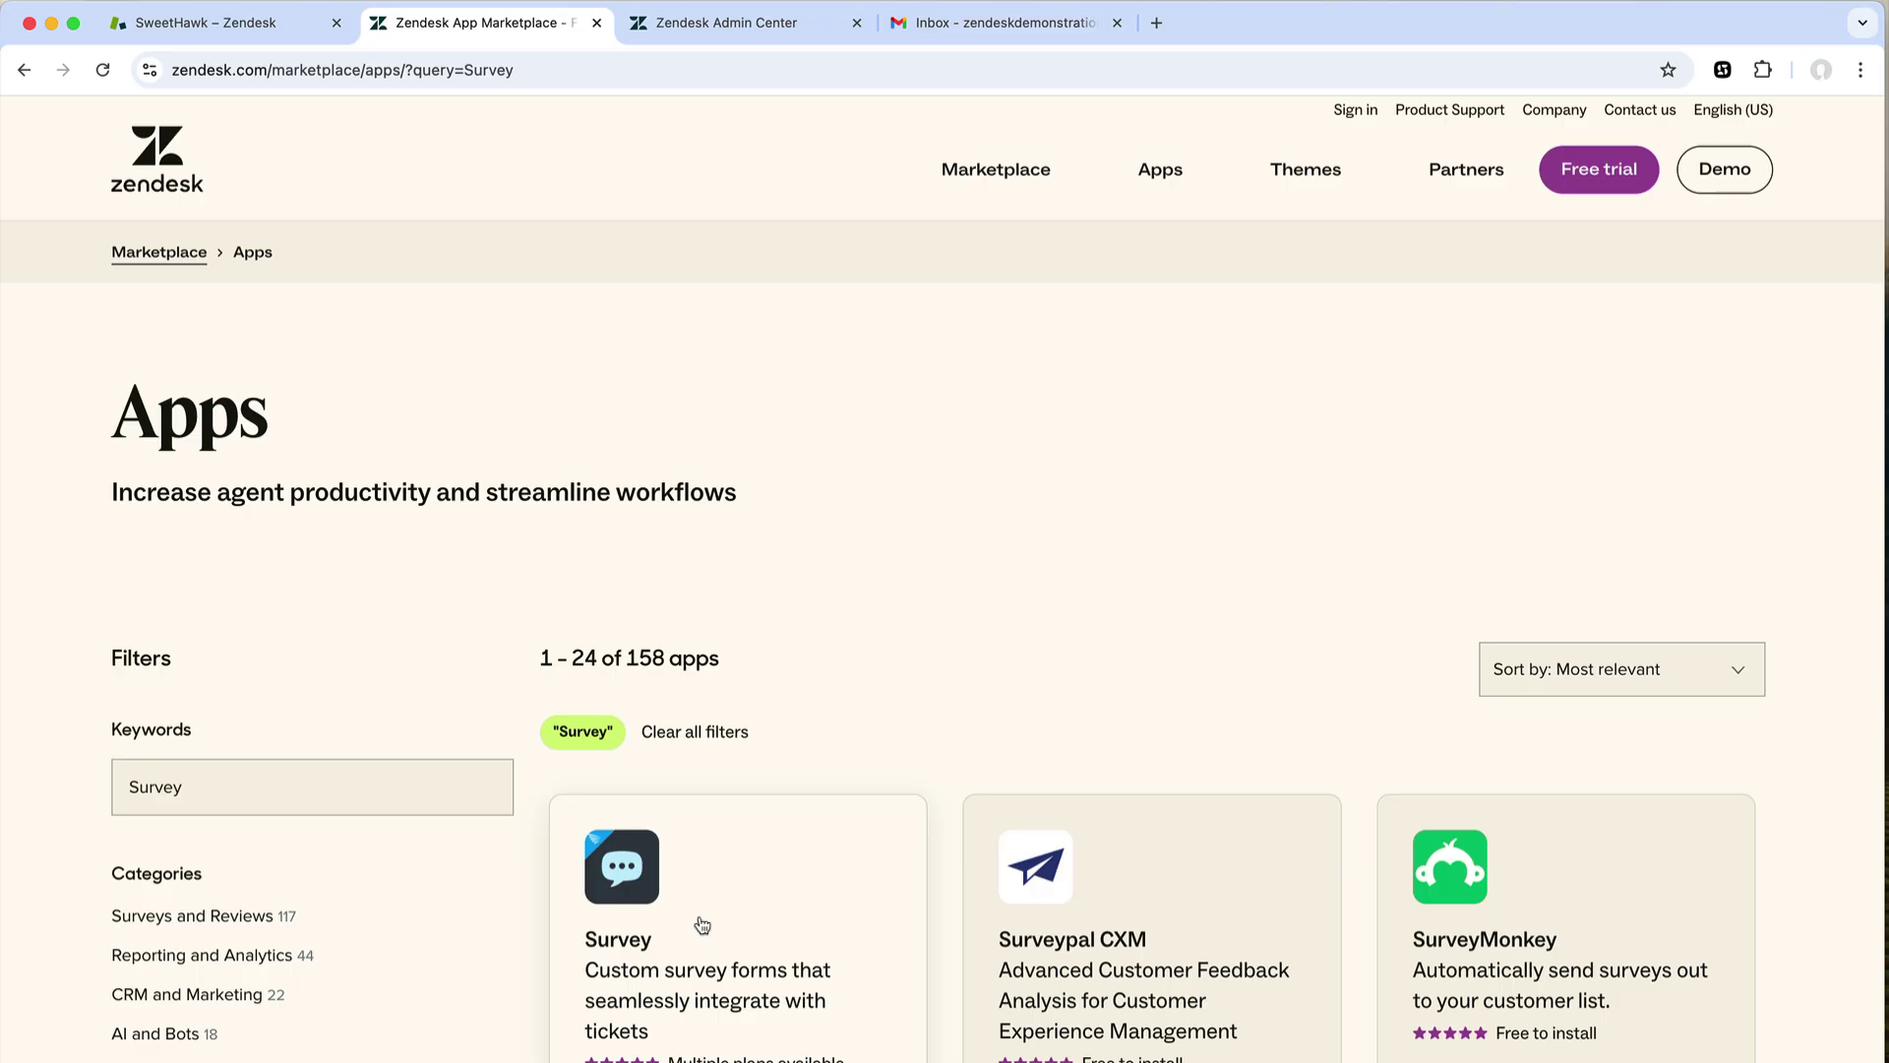
Search the Marketplace apps for "Suite" instead and view the SweetHawk Suite listing with its preview images.
click(220, 788)
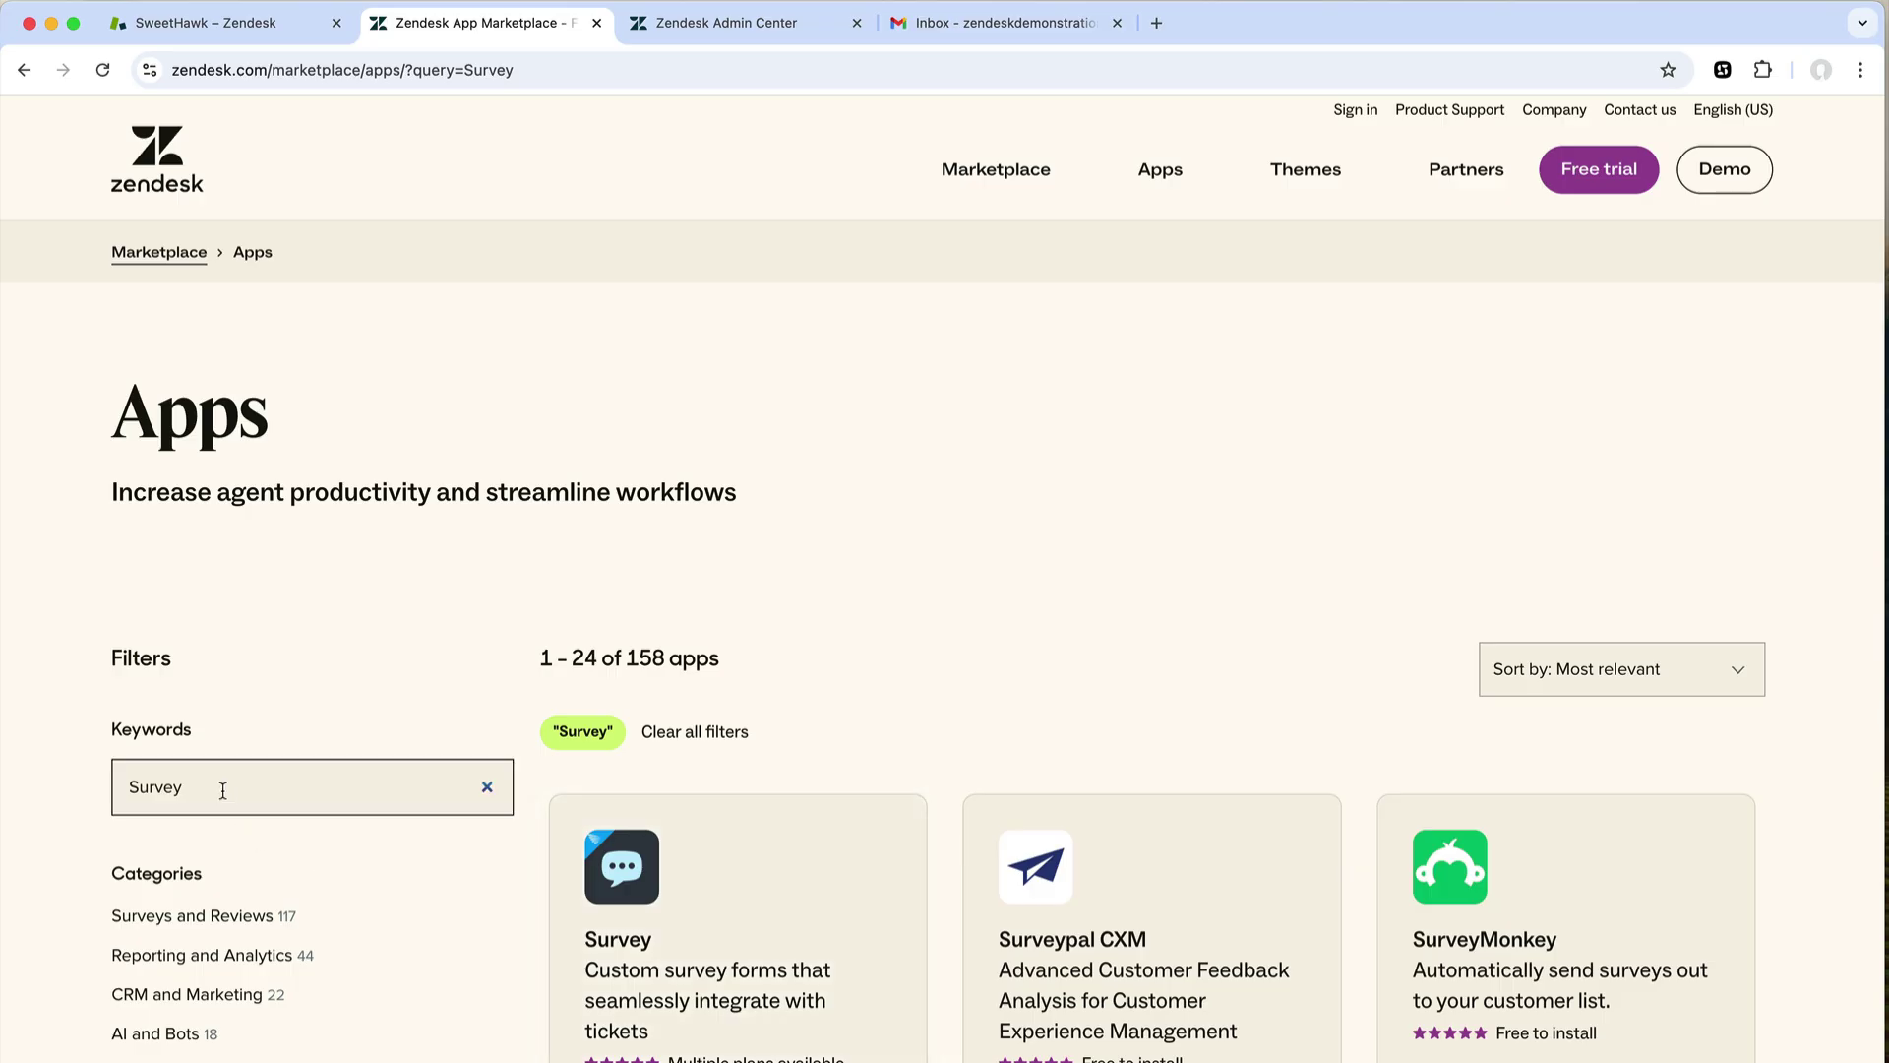
double_click(195, 787)
text(S)
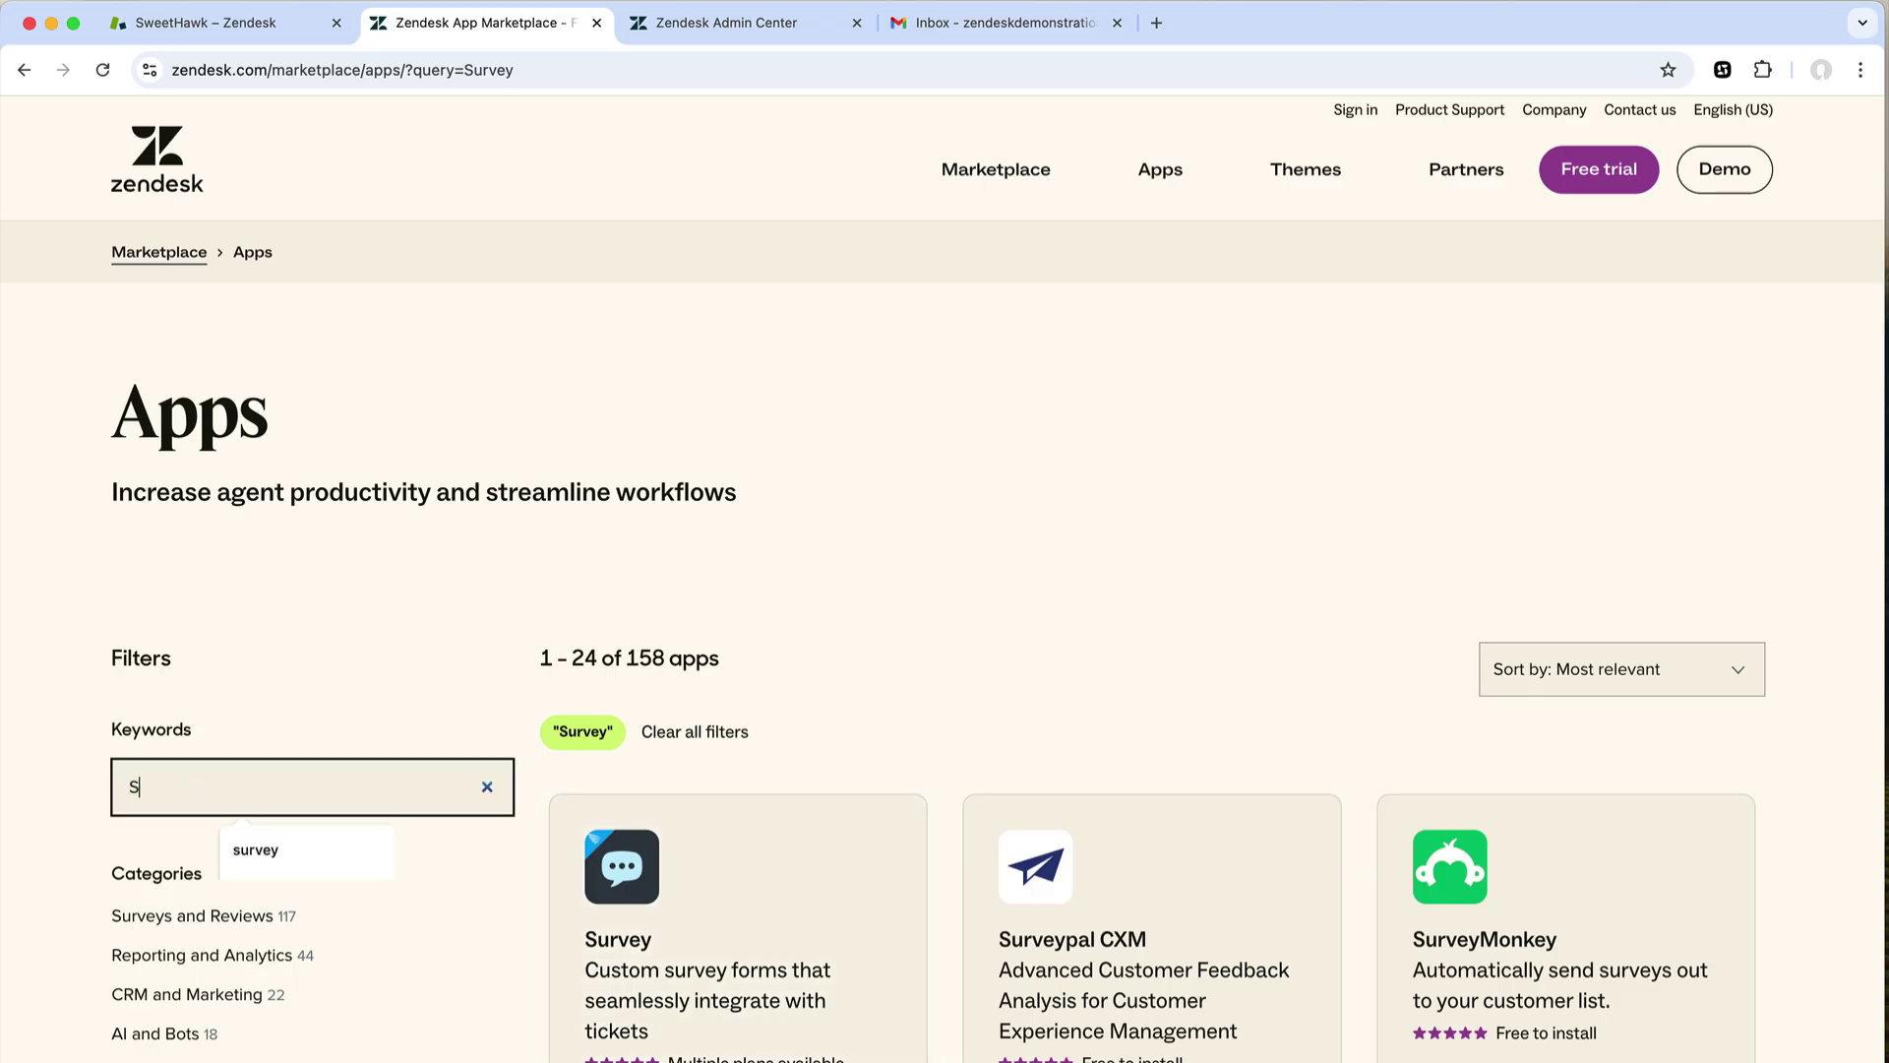
text(uite)
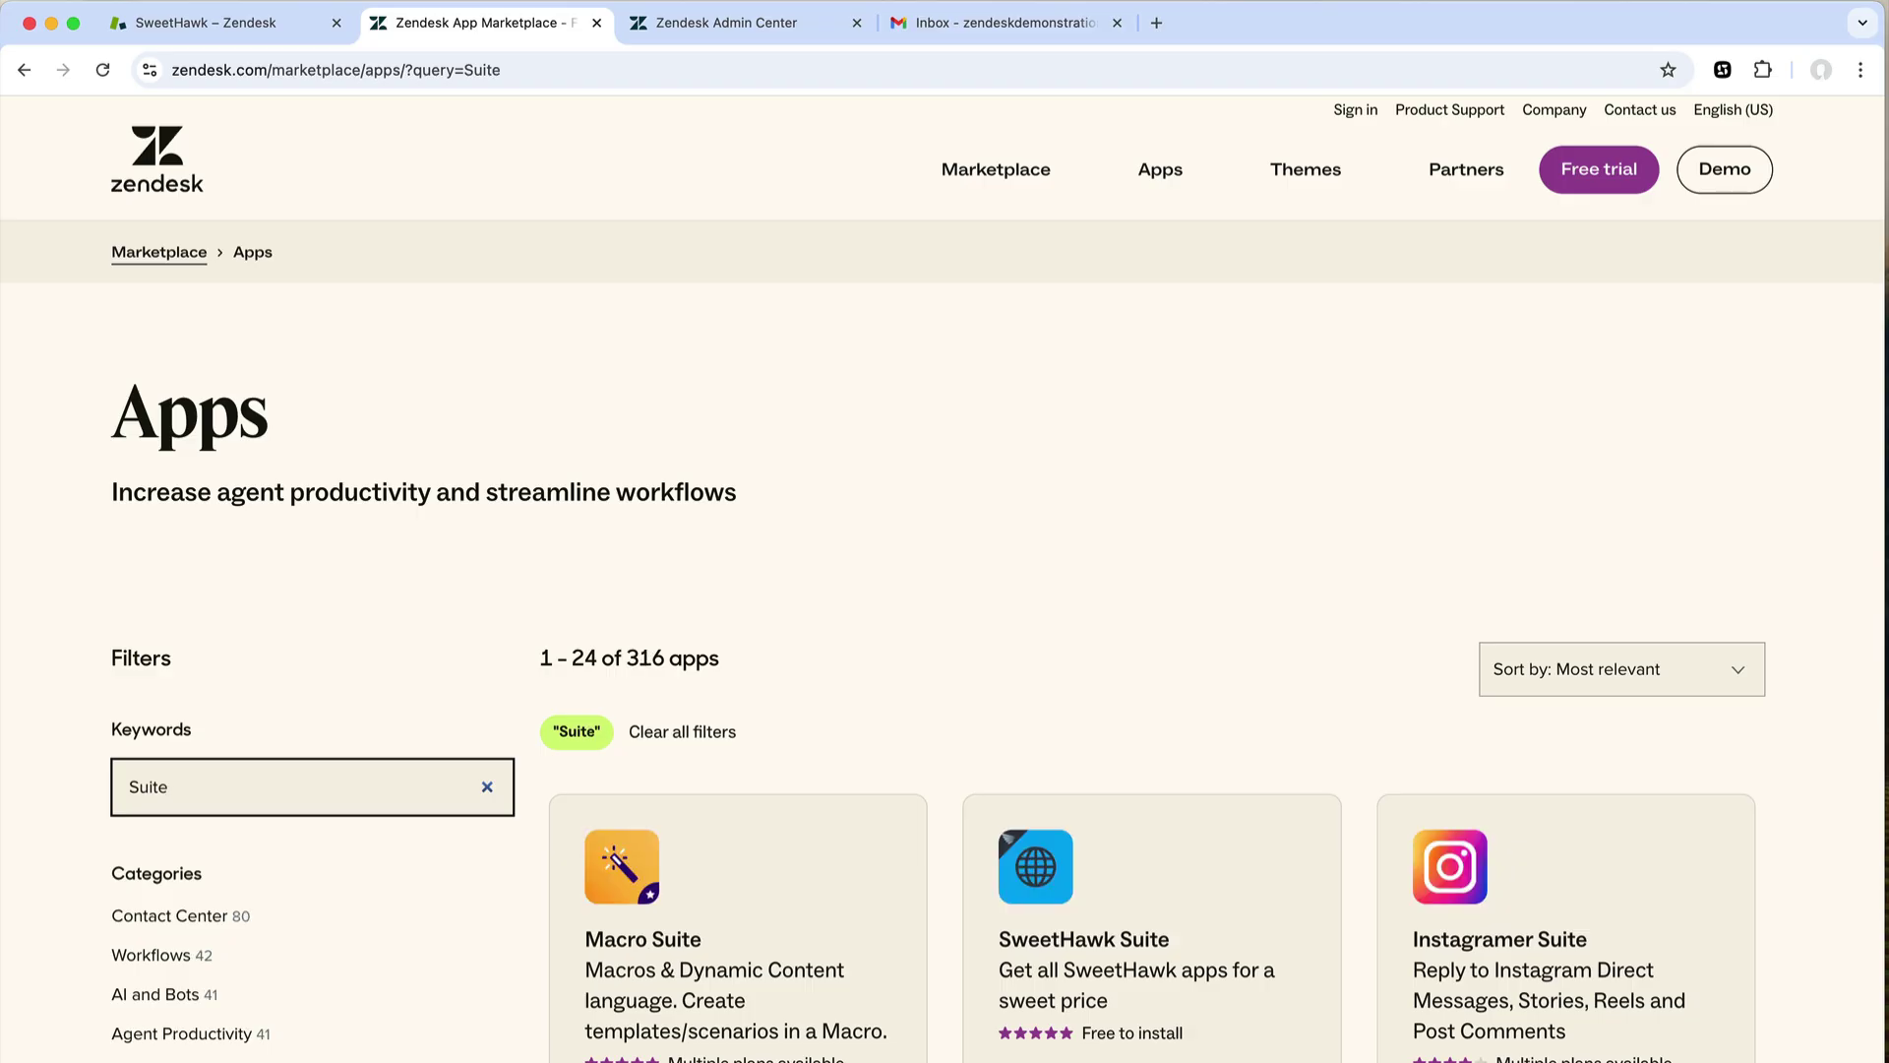
click(1083, 907)
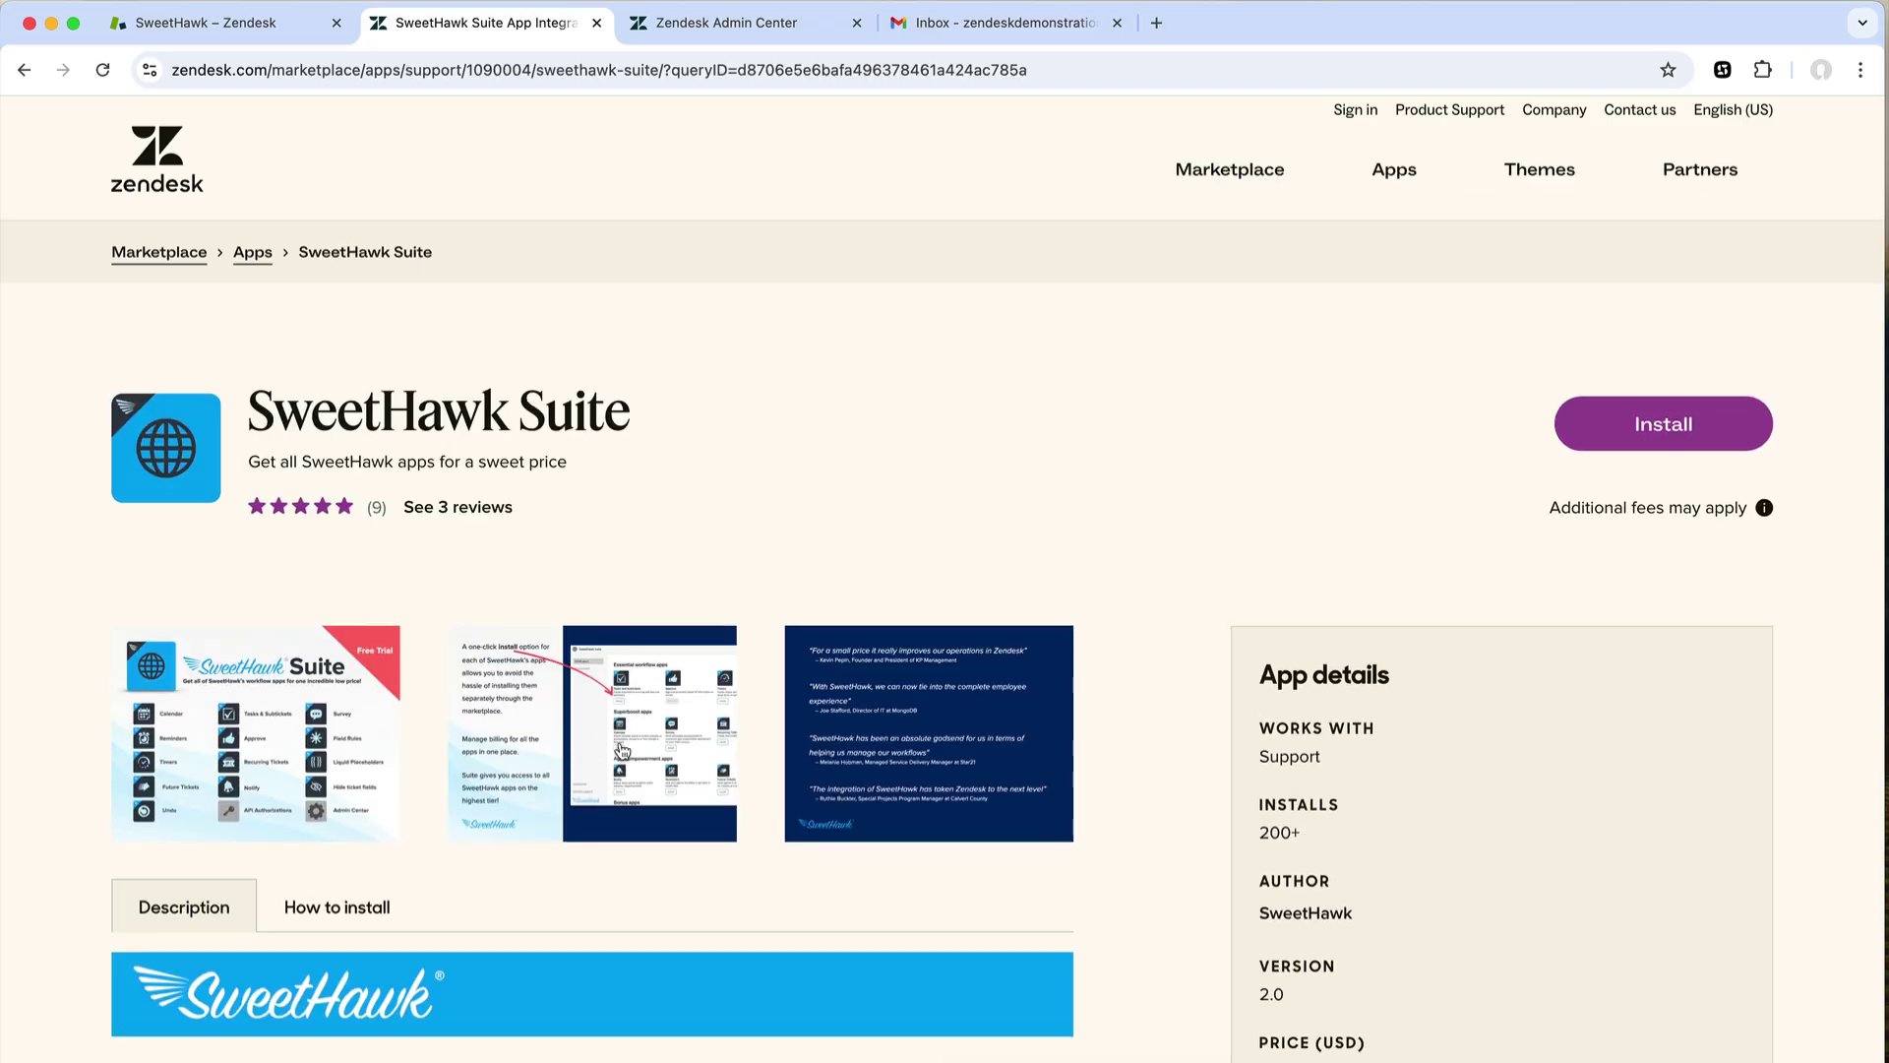
click(622, 750)
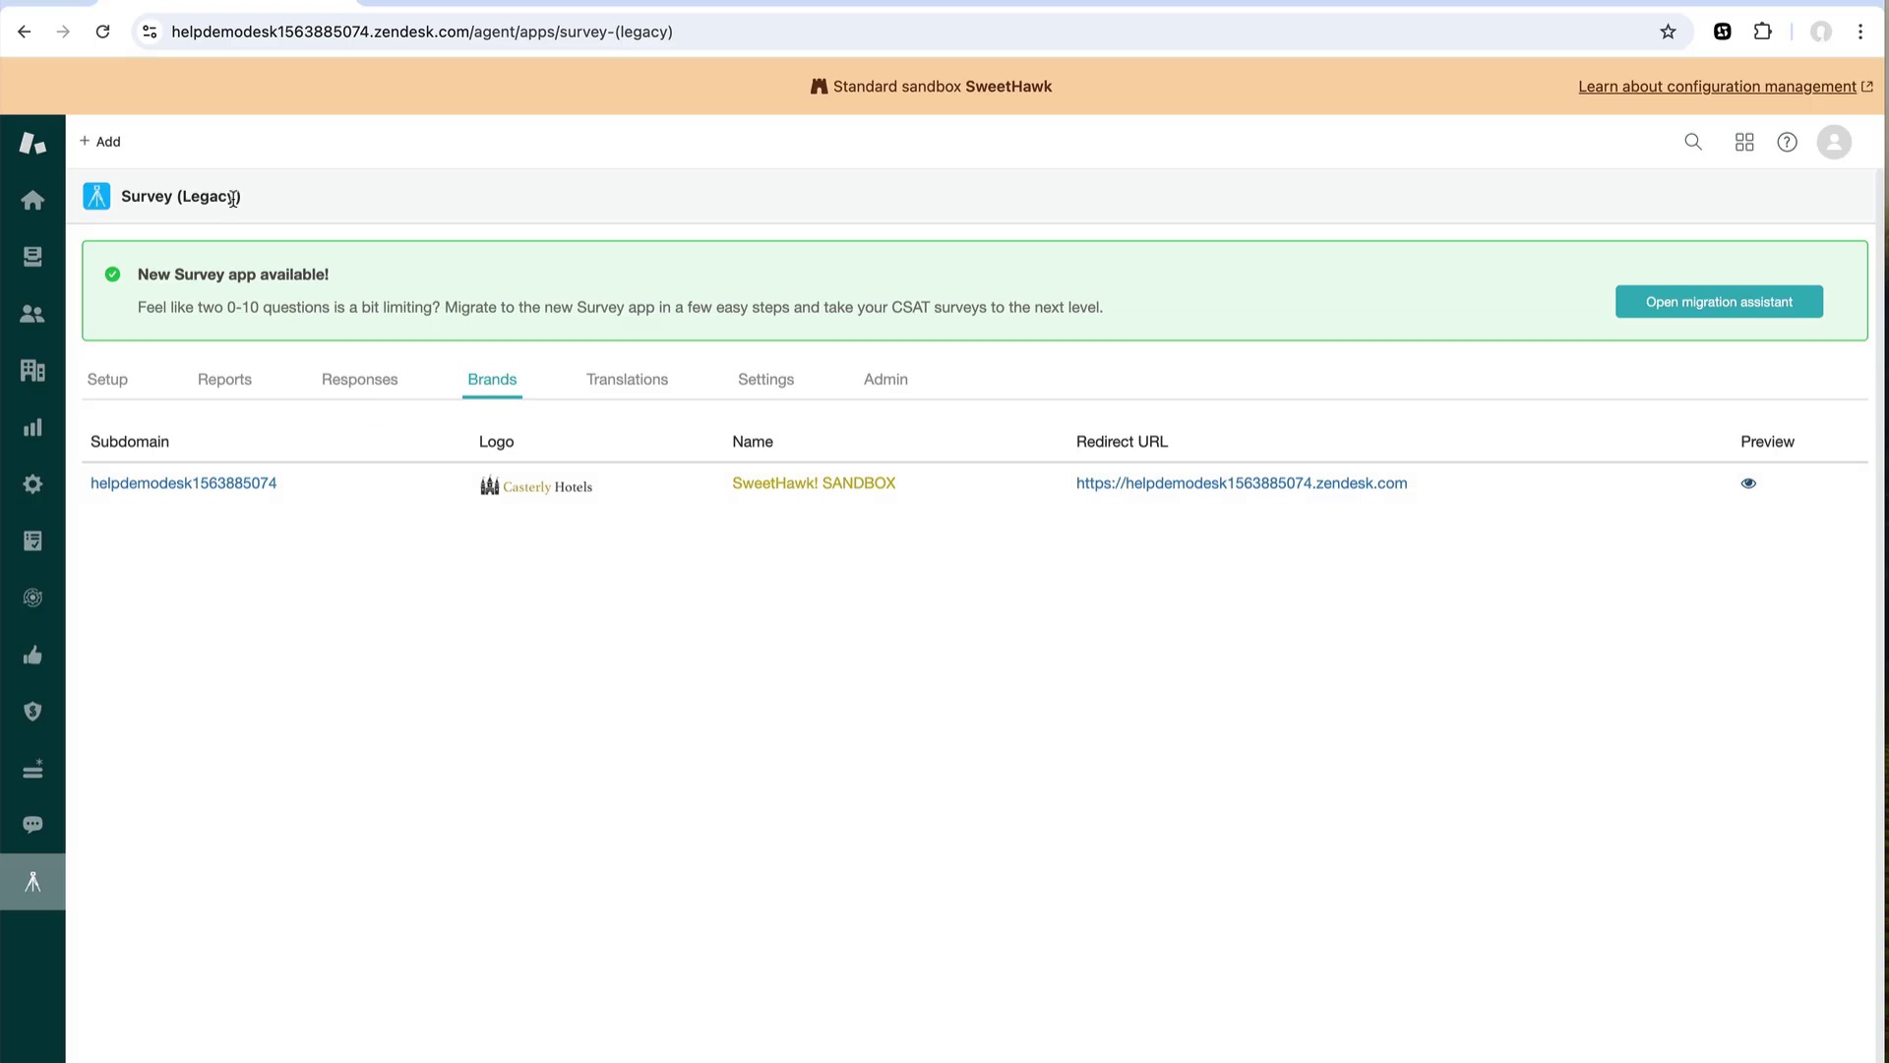
Return to the old survey app in Zendesk and examine the "(Legacy)" label in its page heading.
drag(180, 195, 292, 203)
click(178, 190)
drag(182, 198, 251, 202)
click(252, 201)
mouse_move(705, 24)
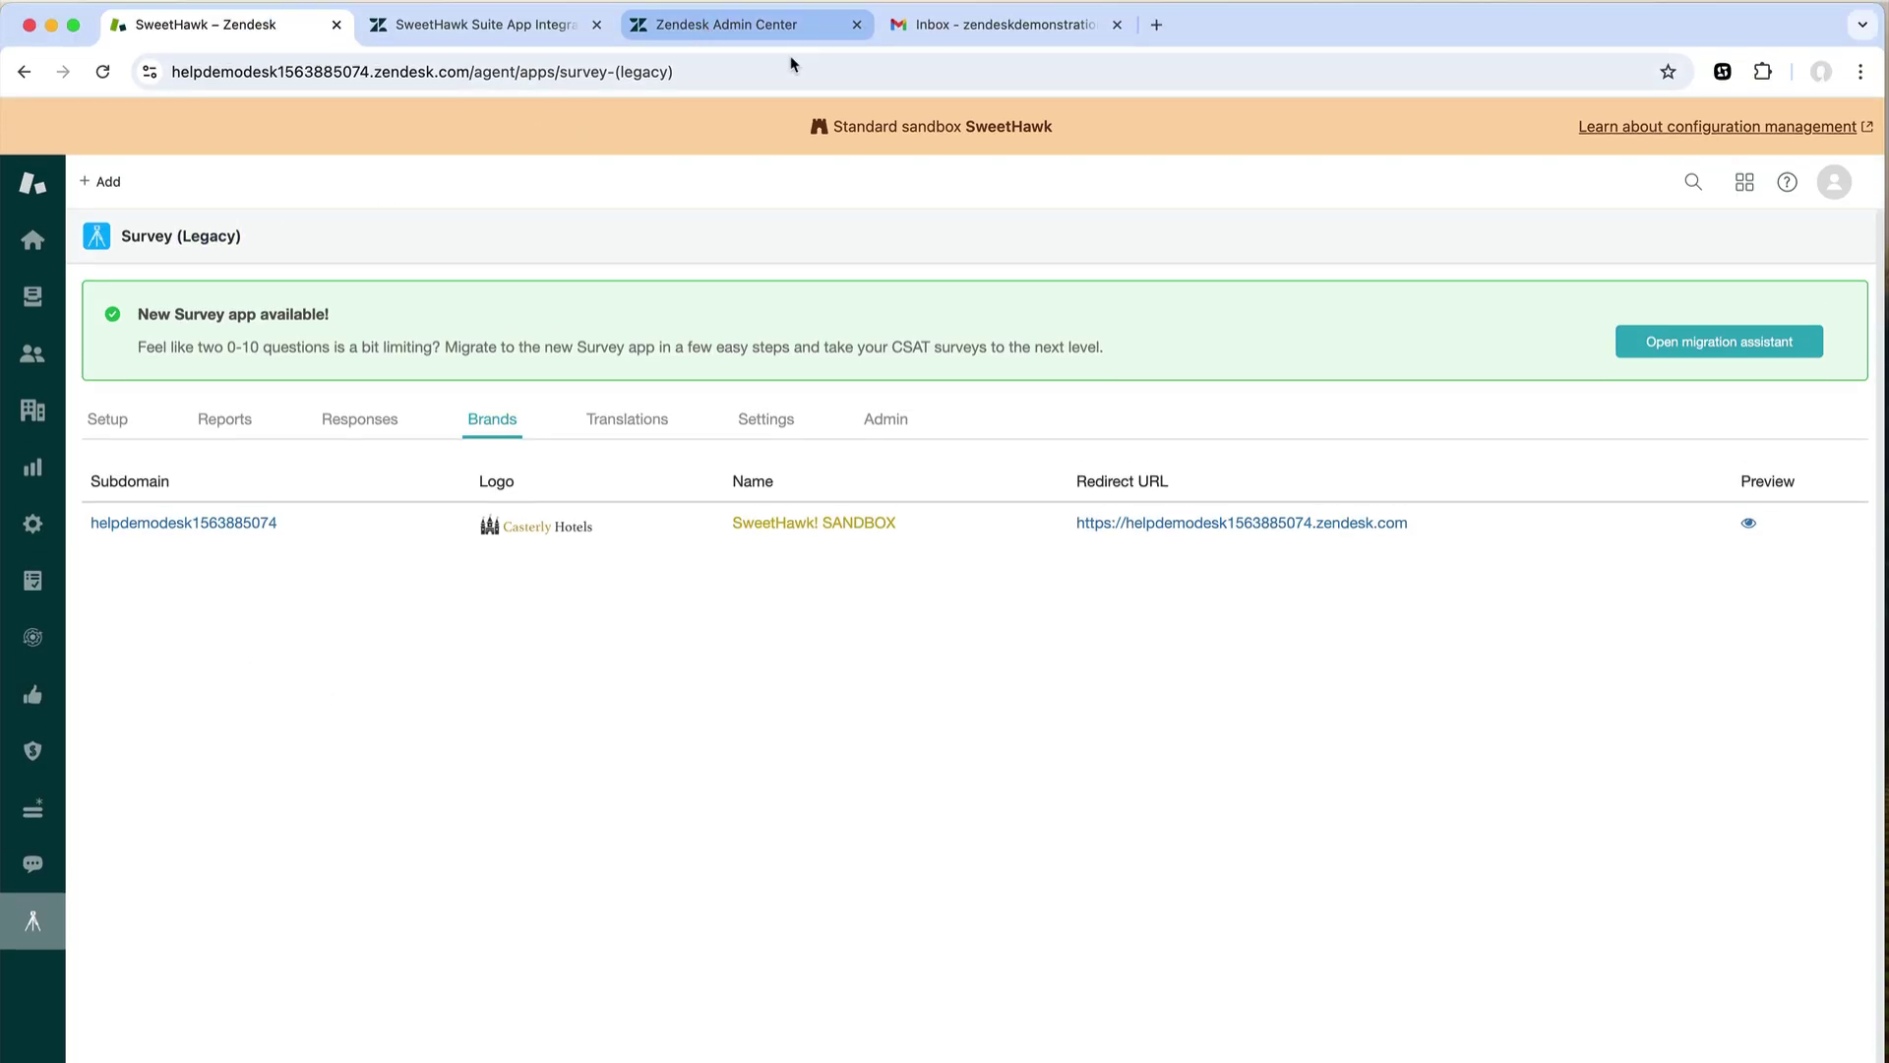
Go to the Admin Center, search it for "apps" and open the Zendesk Support apps page.
click(1744, 181)
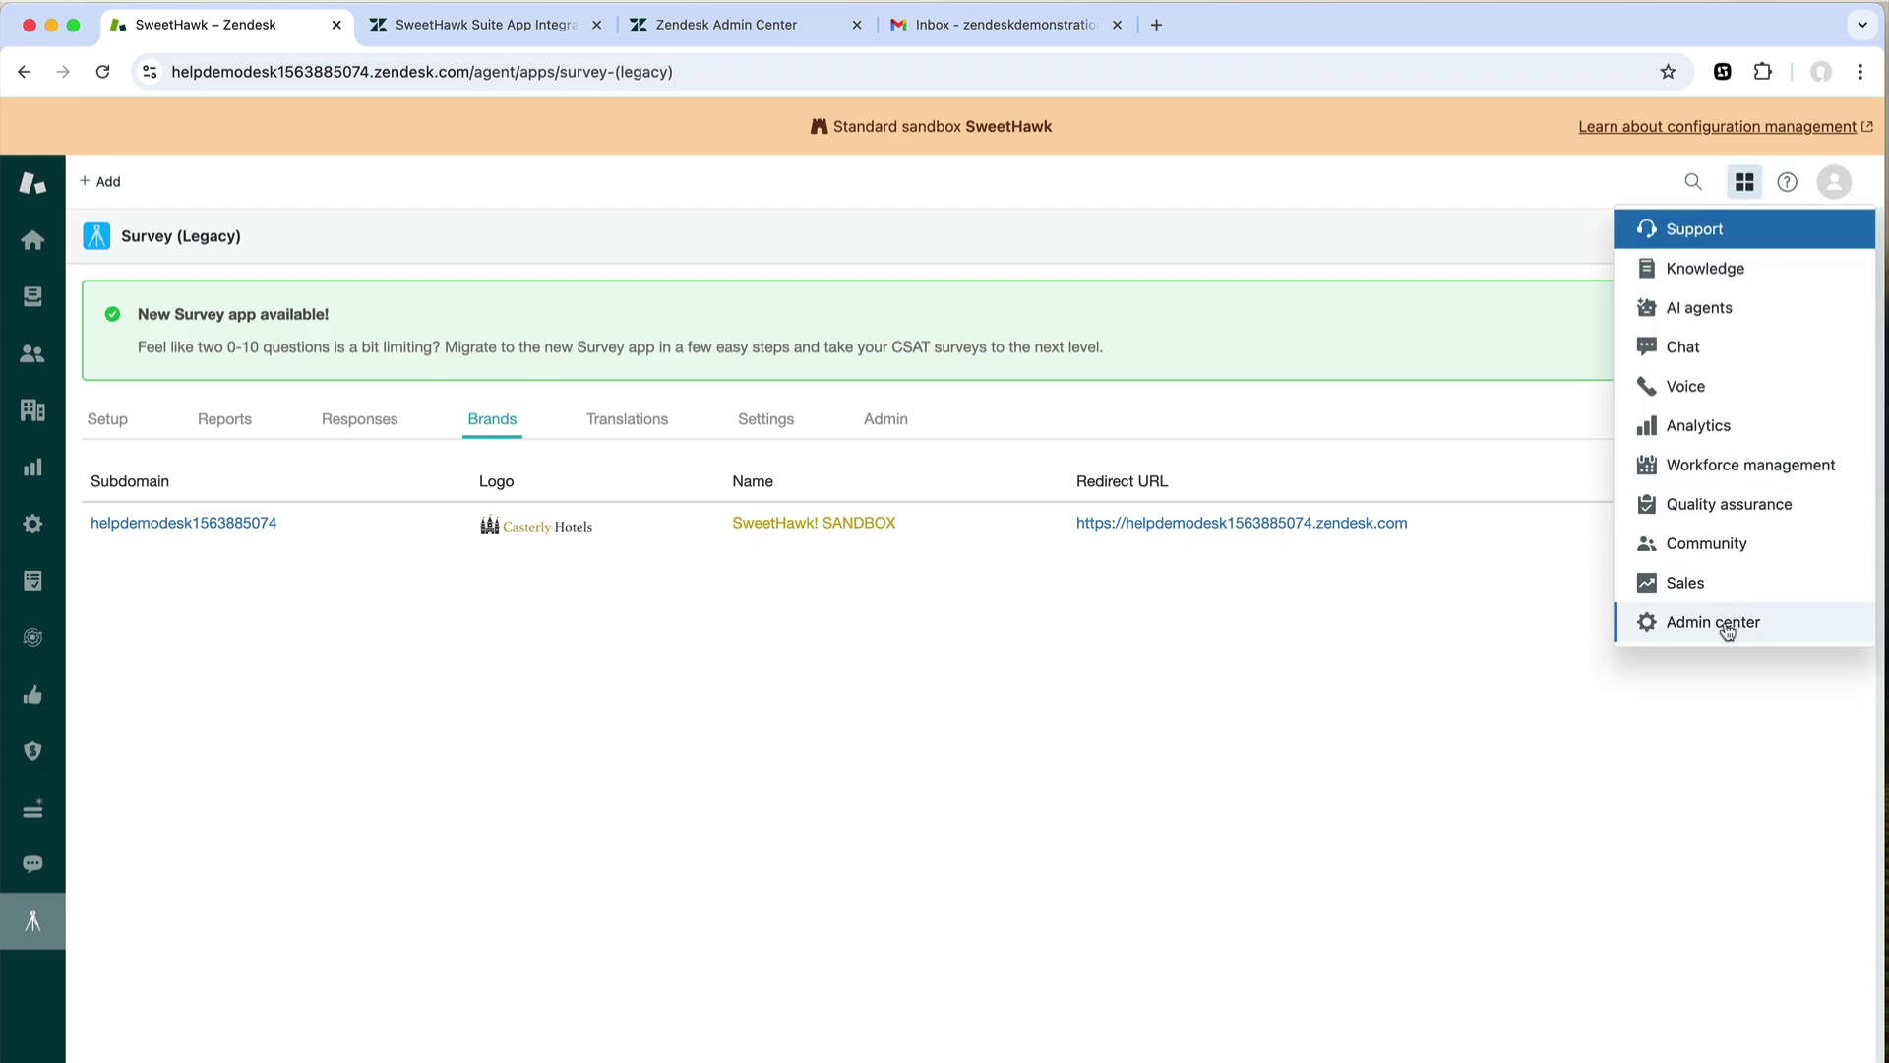
click(852, 7)
click(212, 411)
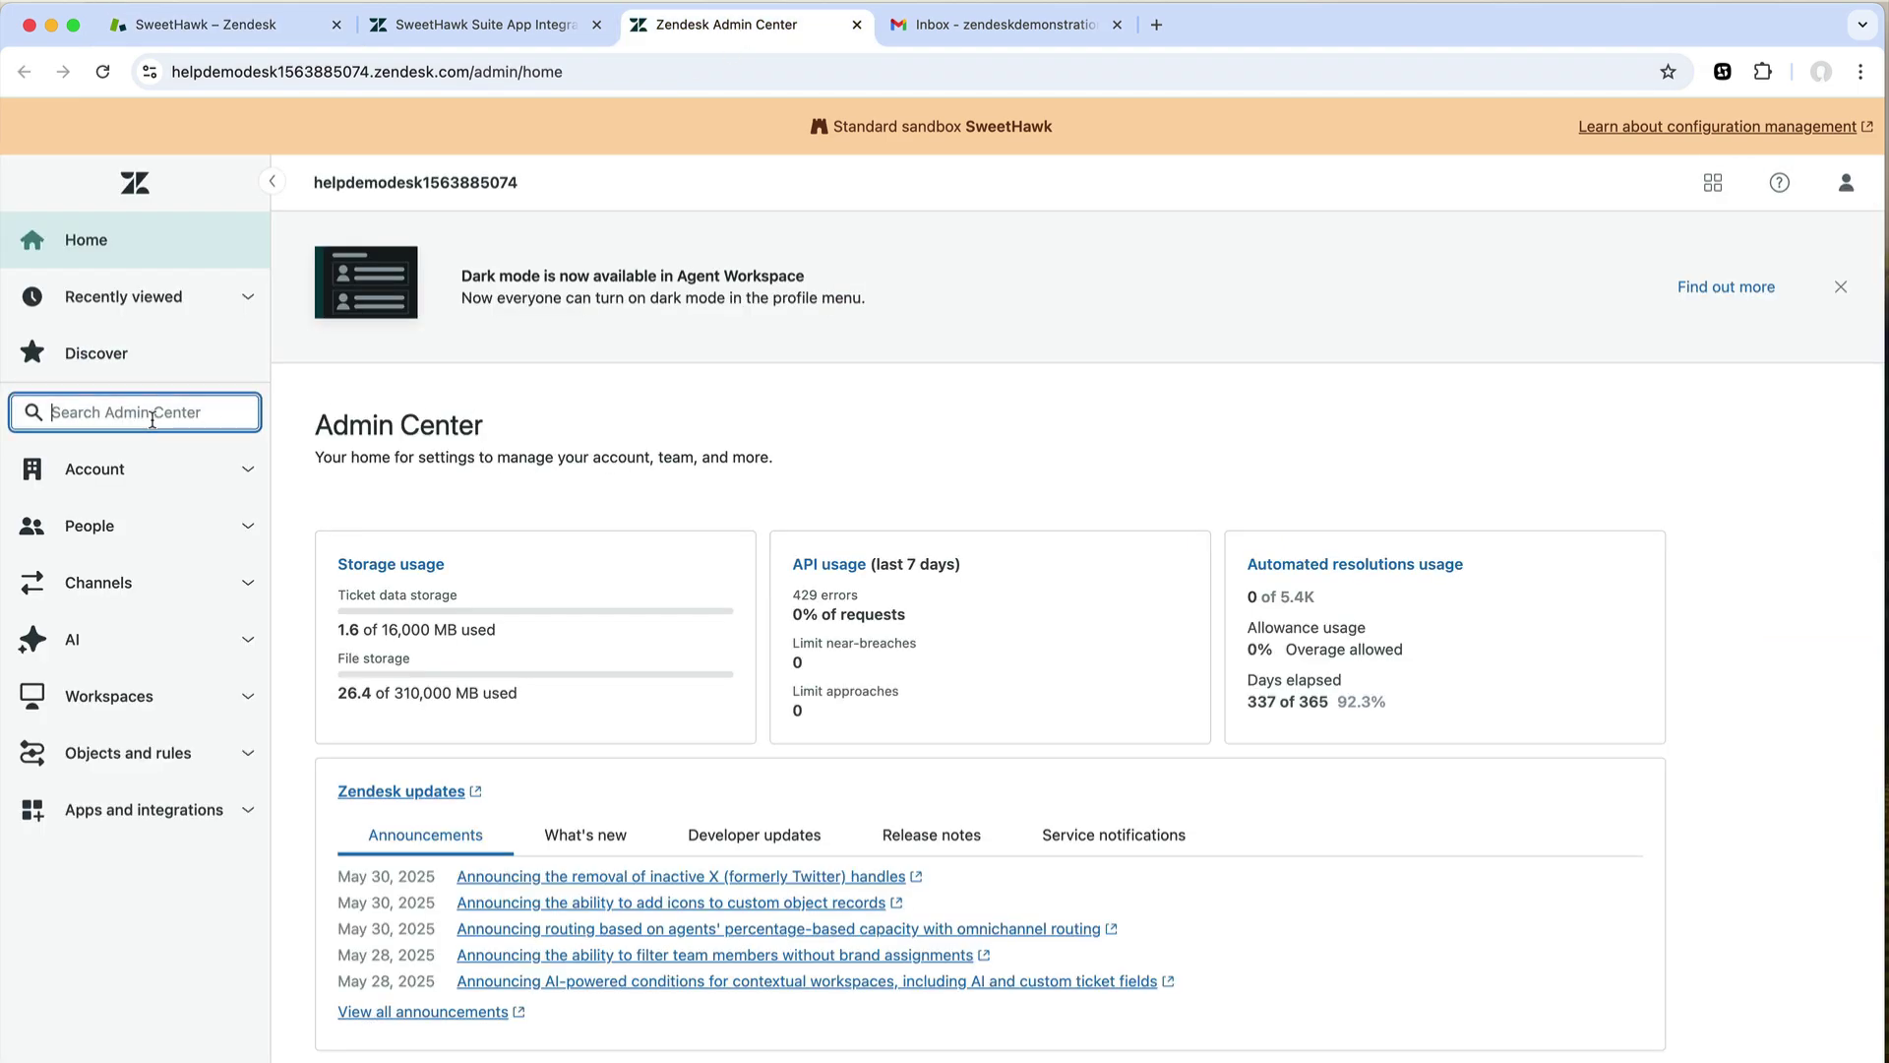
text(apps)
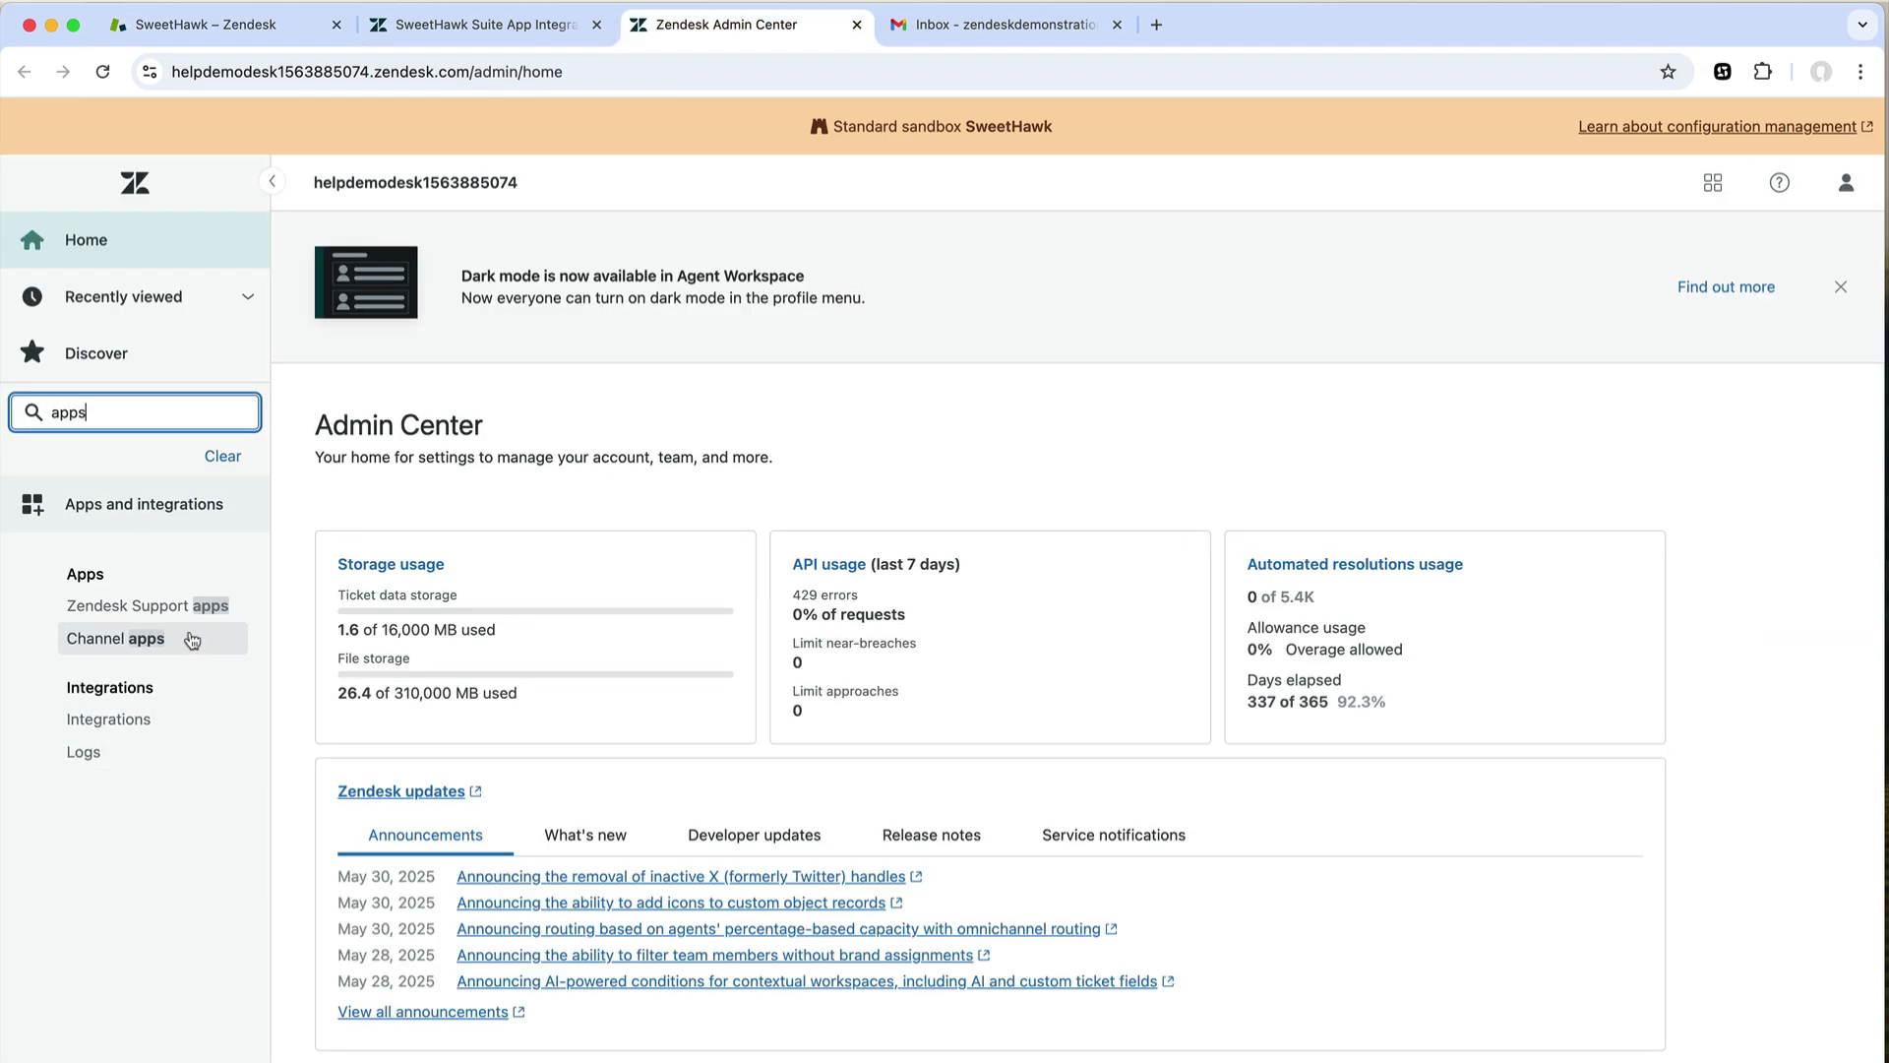
click(171, 607)
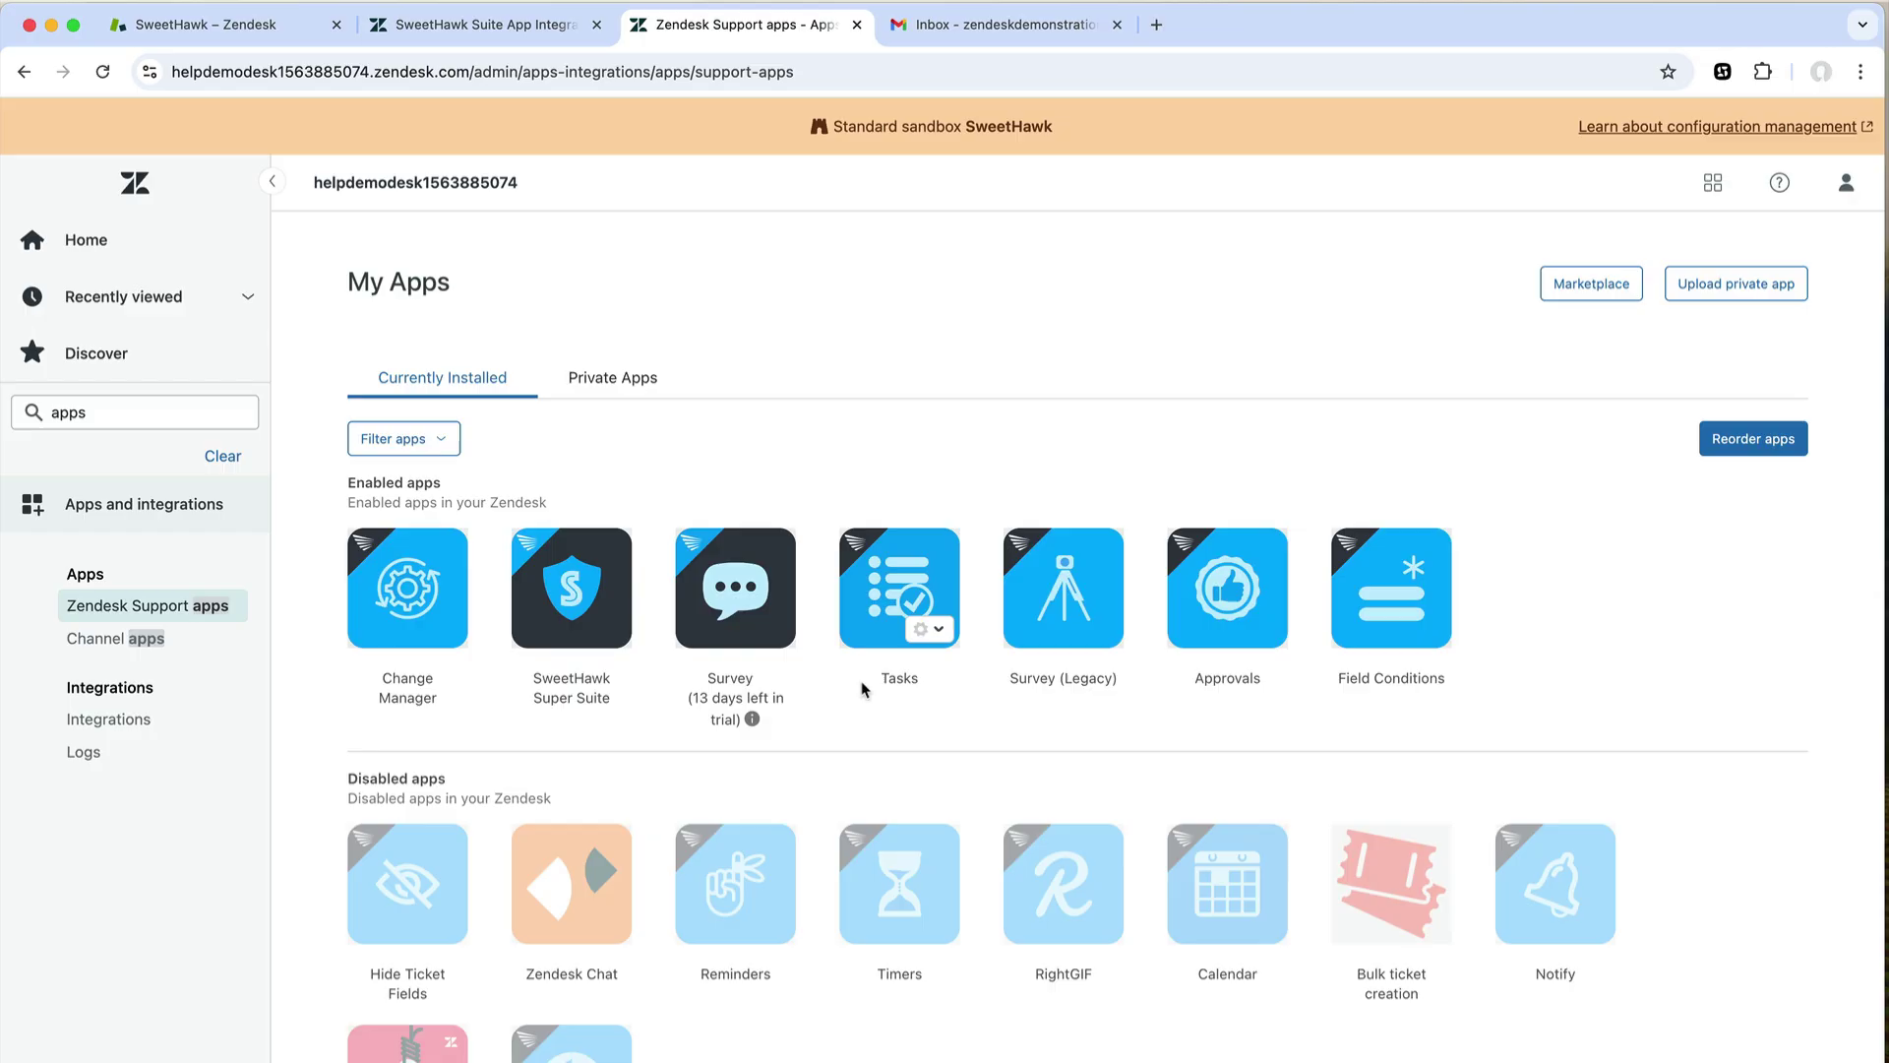
Open the settings of the installed Survey (Legacy) app.
mouse_move(466, 629)
mouse_move(1122, 595)
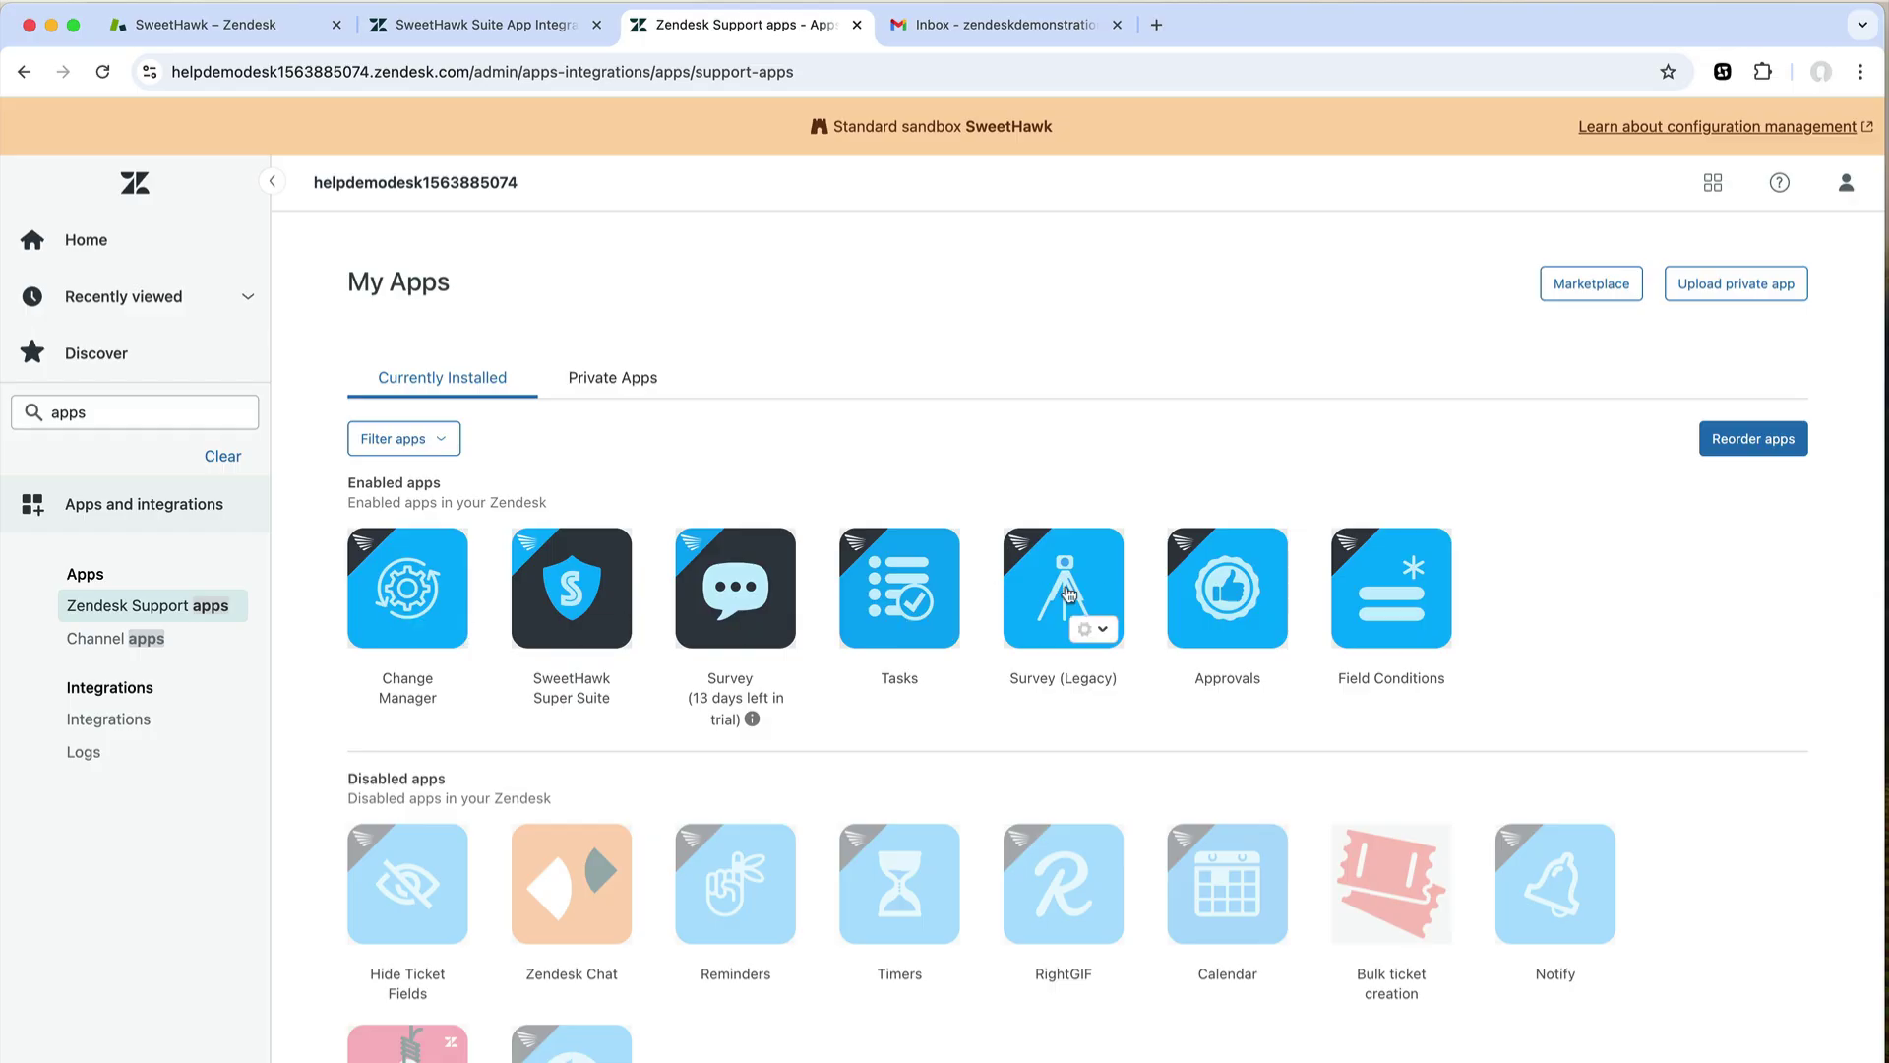
click(1094, 630)
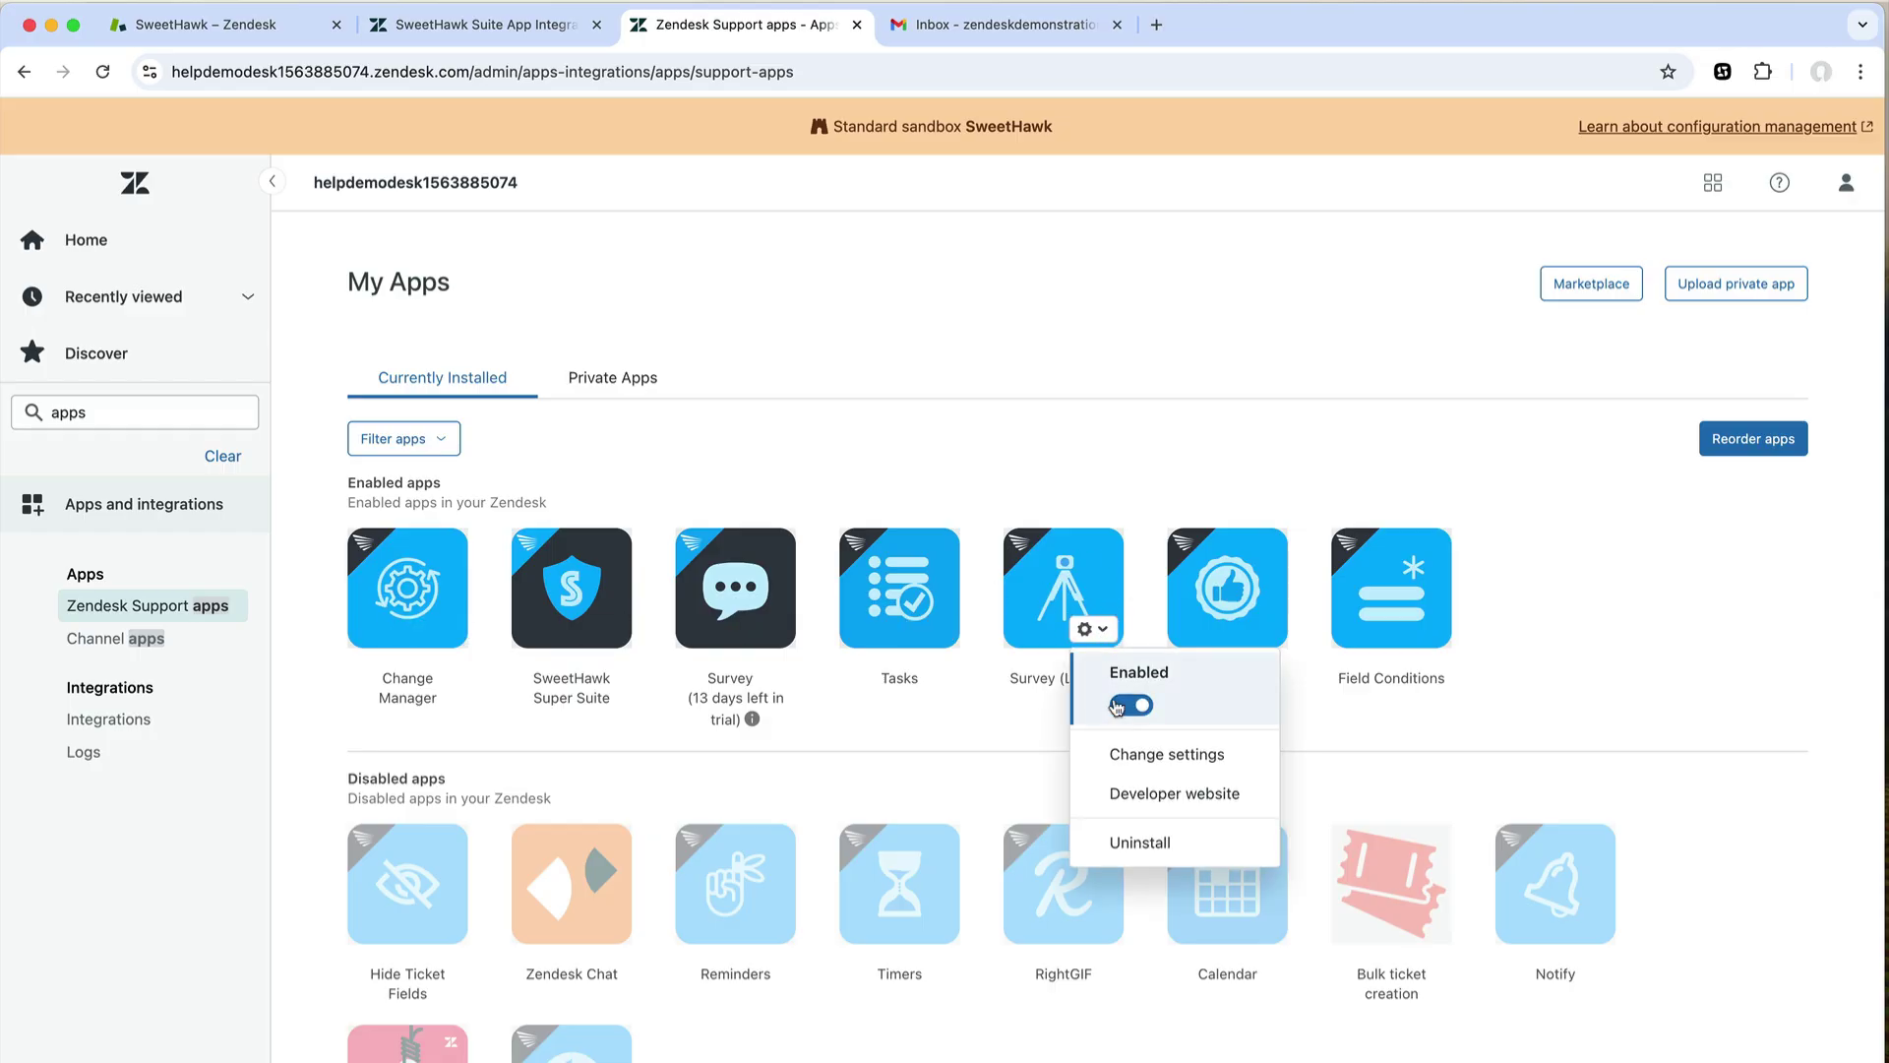
click(1142, 755)
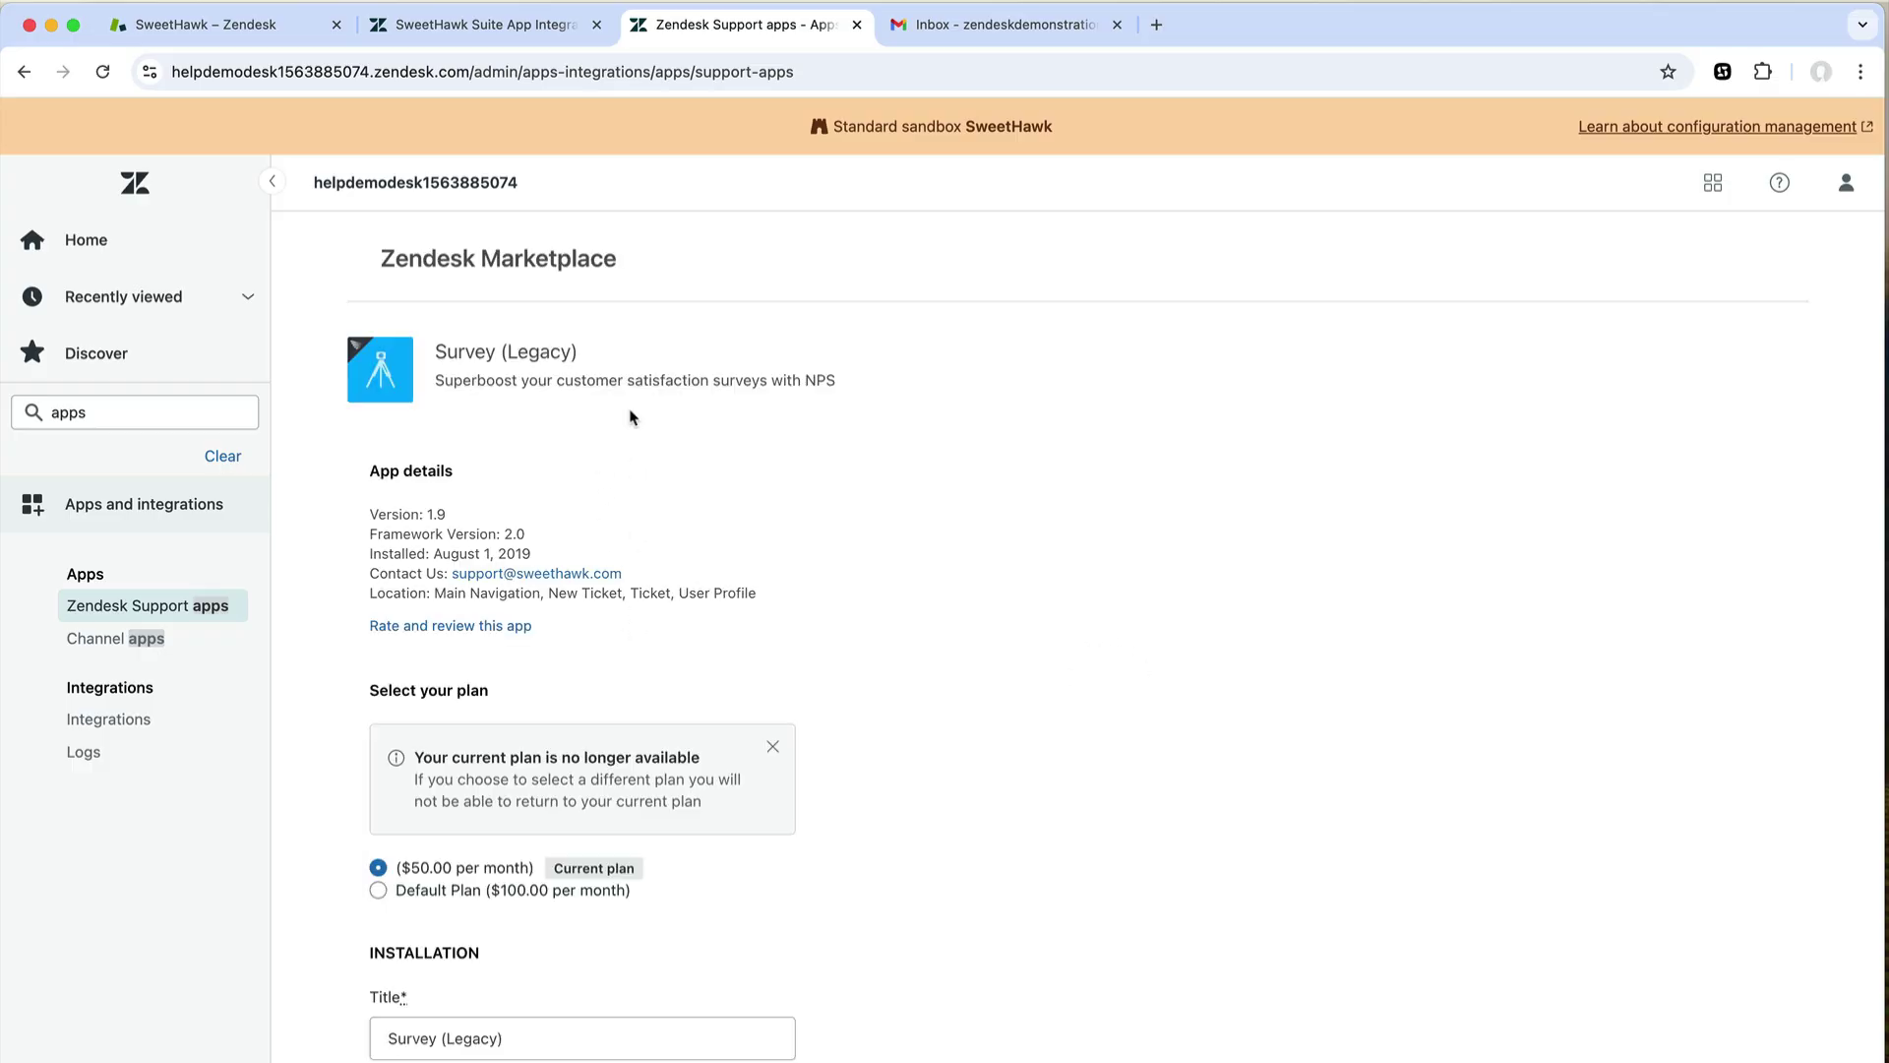
Examine the "(Legacy)" suffix in the app's heading and in its installation title.
drag(499, 350, 622, 356)
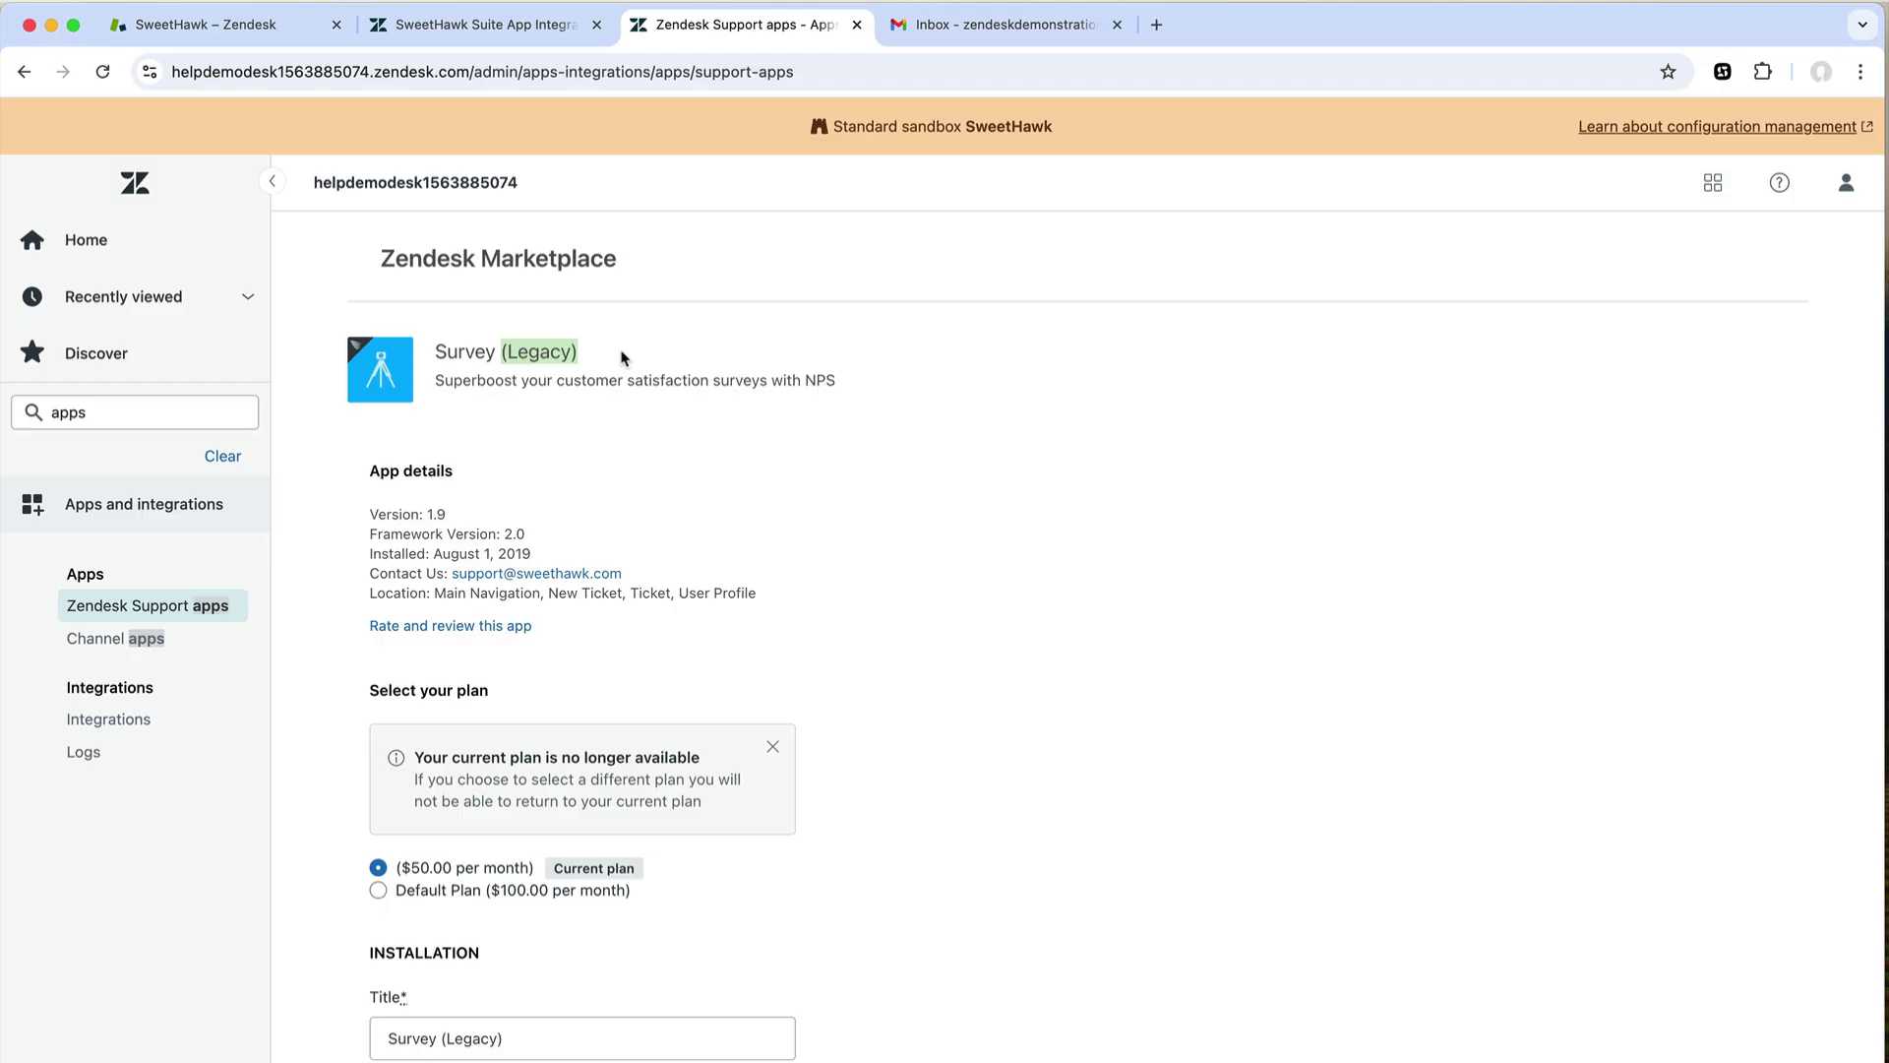
click(502, 355)
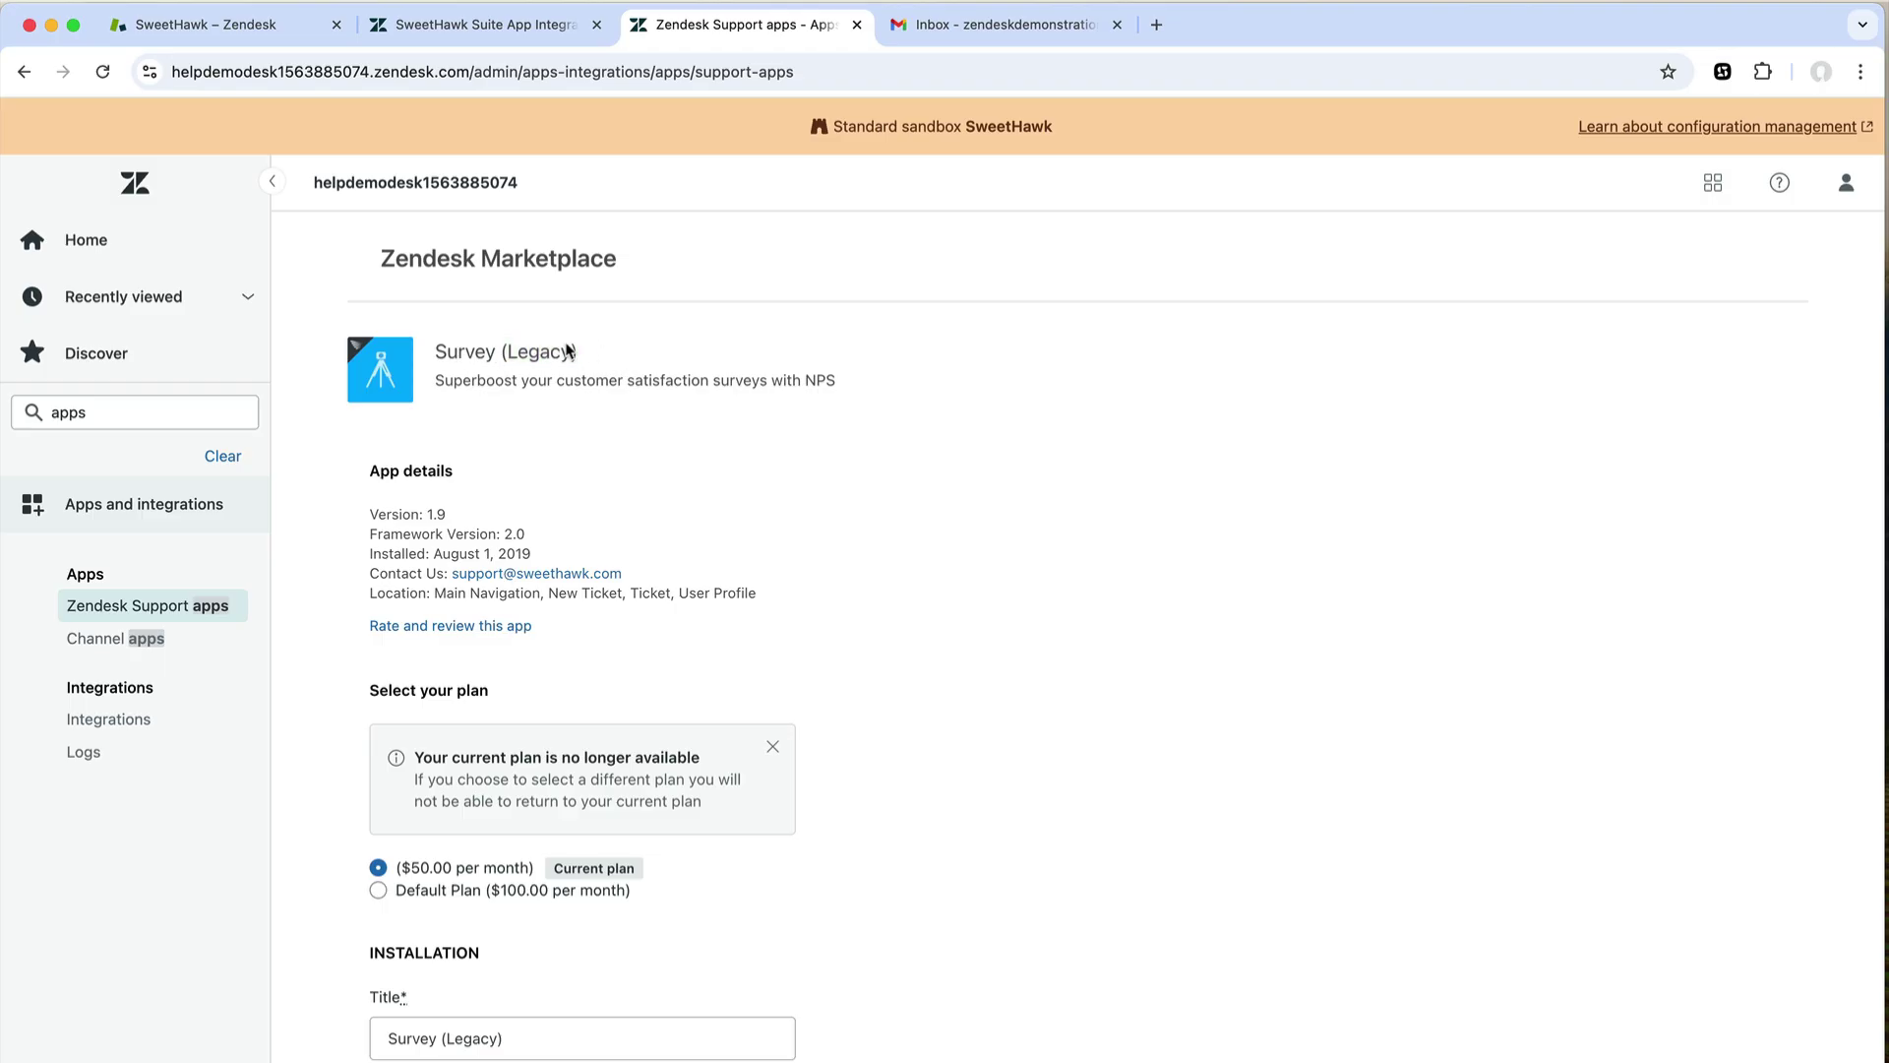
triple_click(568, 351)
click(502, 356)
drag(440, 1039, 595, 1045)
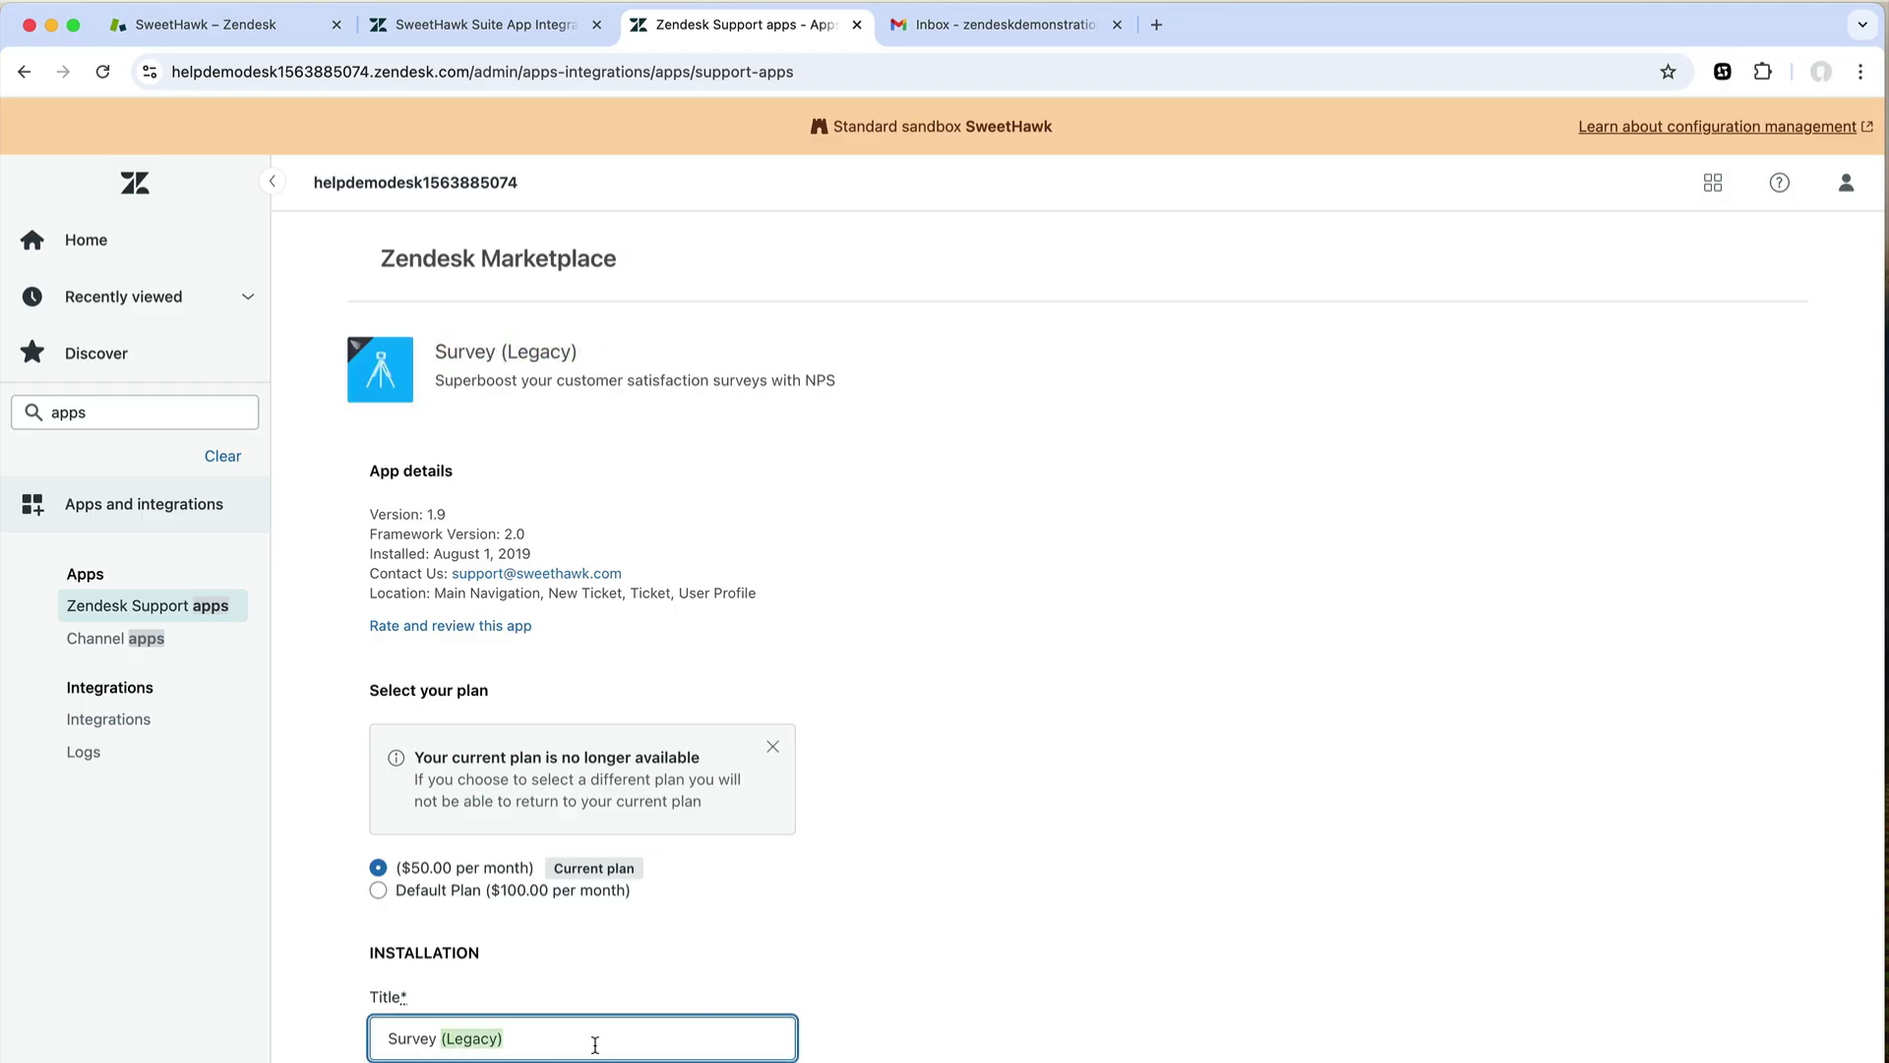
Return to the migration assistant, review Step 2 about adjusting wording and other settings, and close the assistant.
click(466, 34)
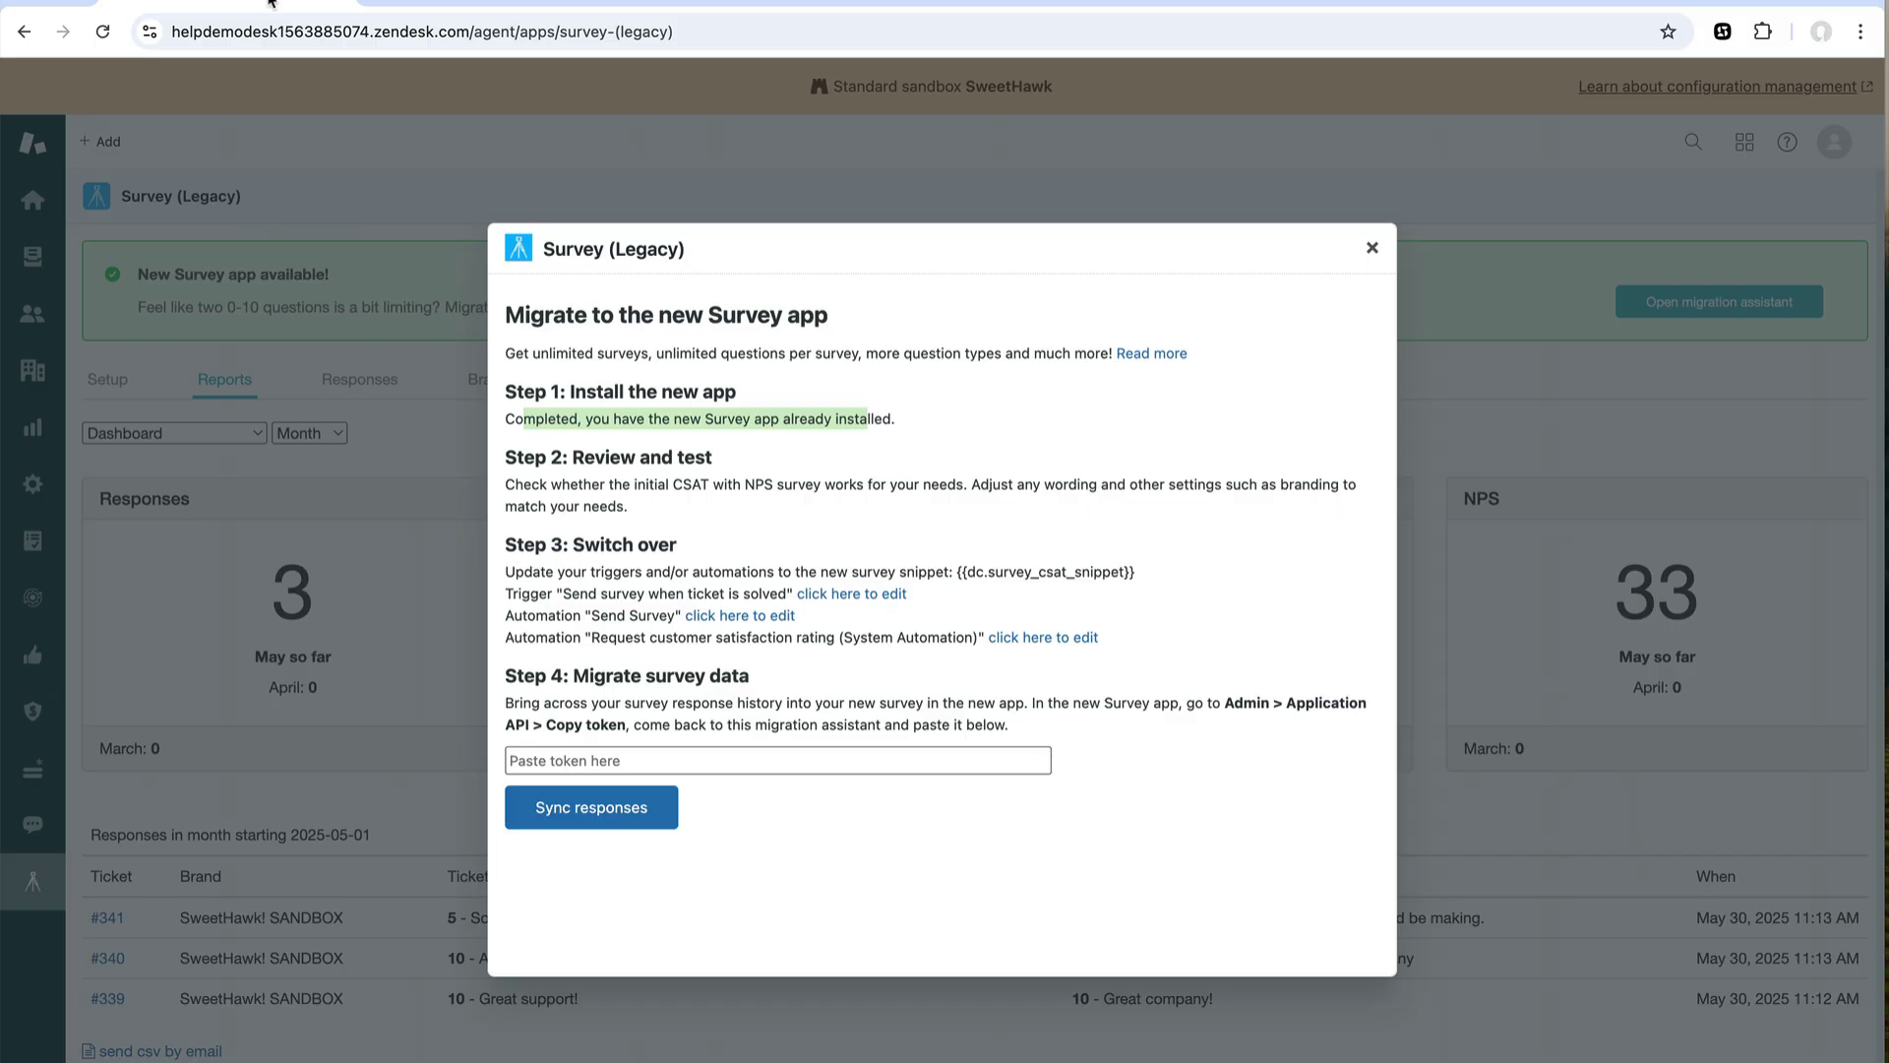
click(632, 418)
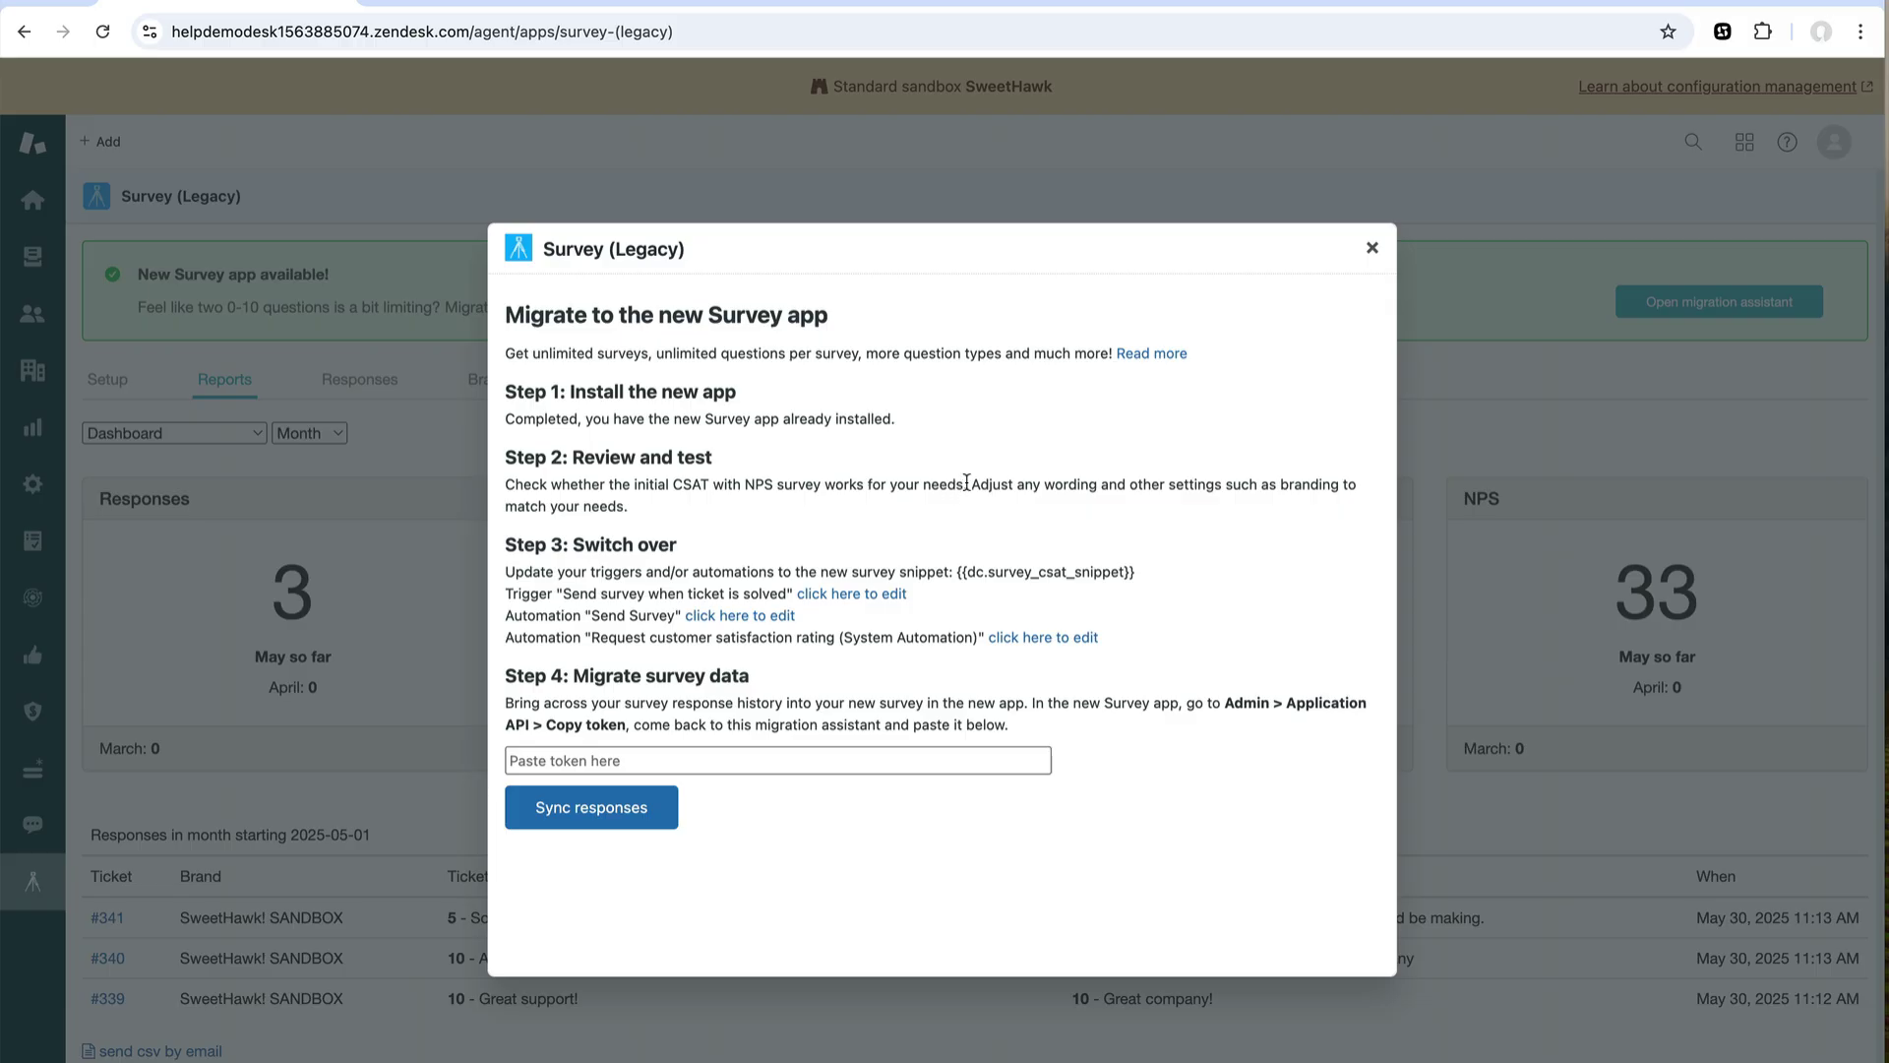
drag(966, 484, 1222, 484)
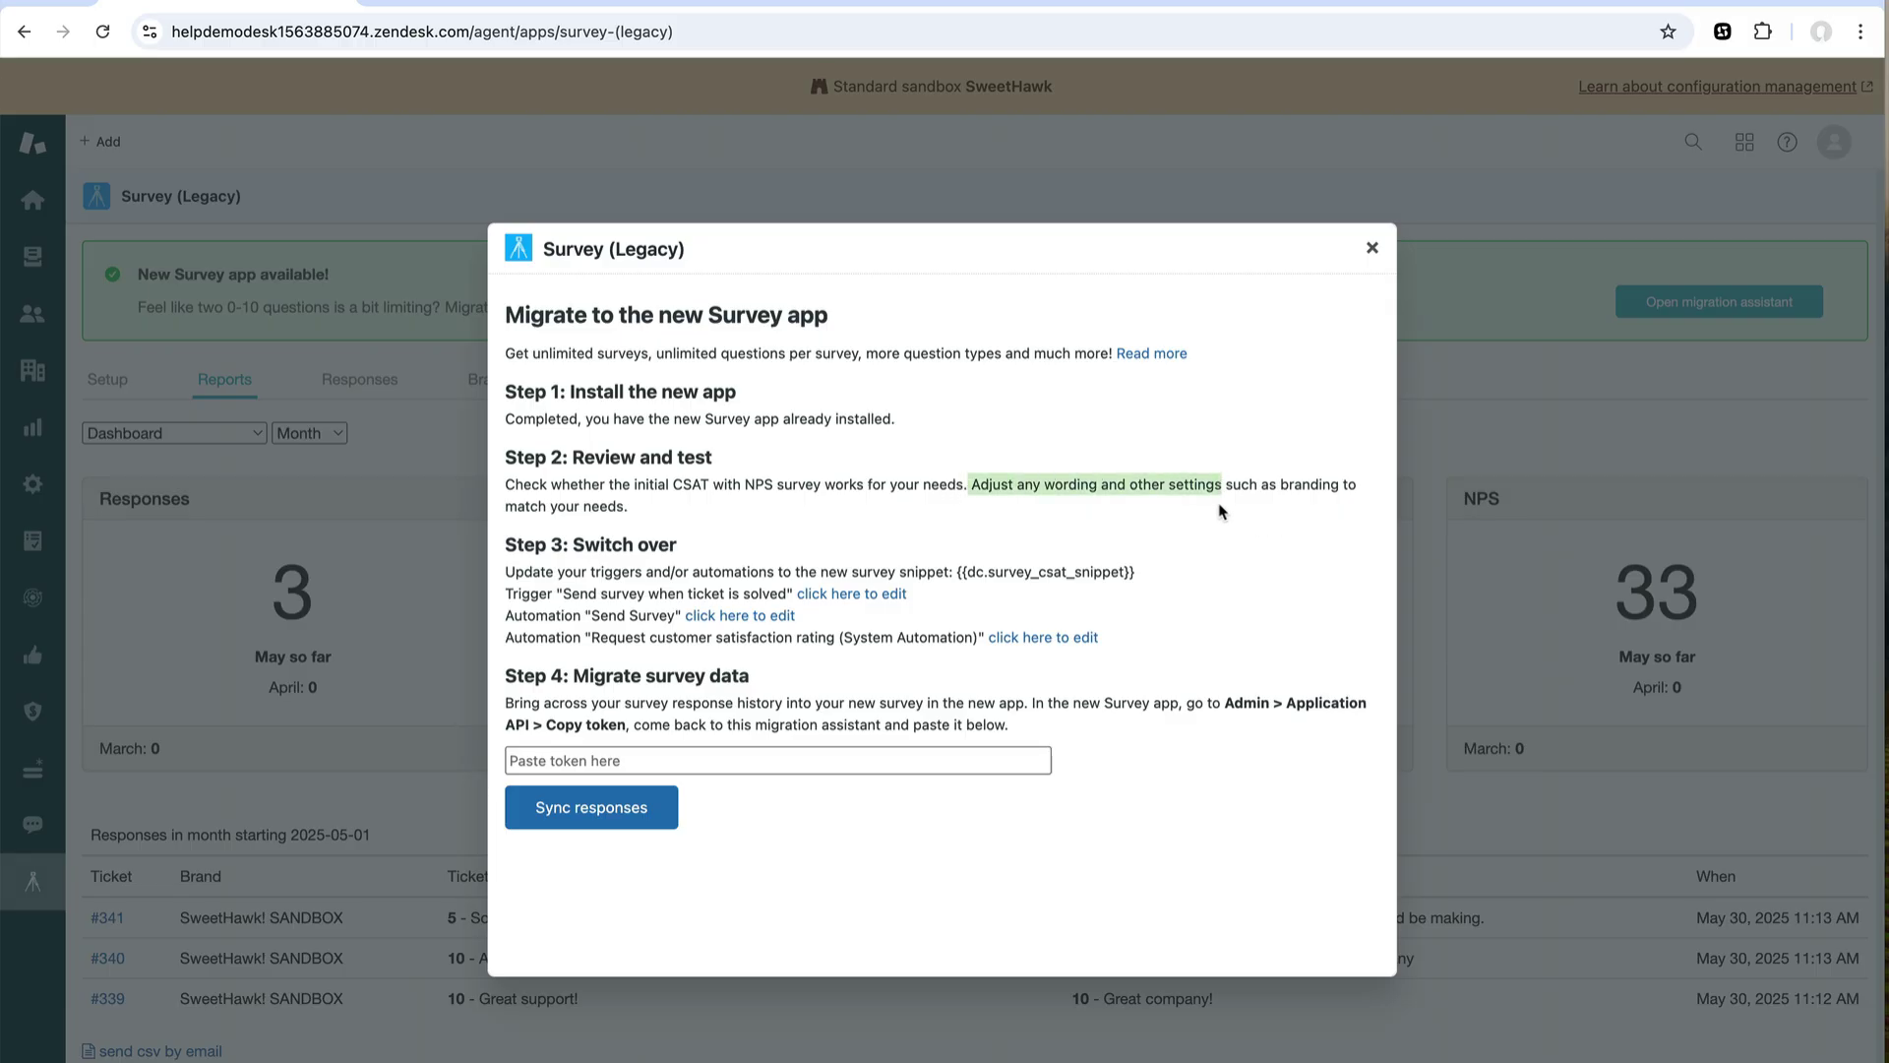
click(1369, 250)
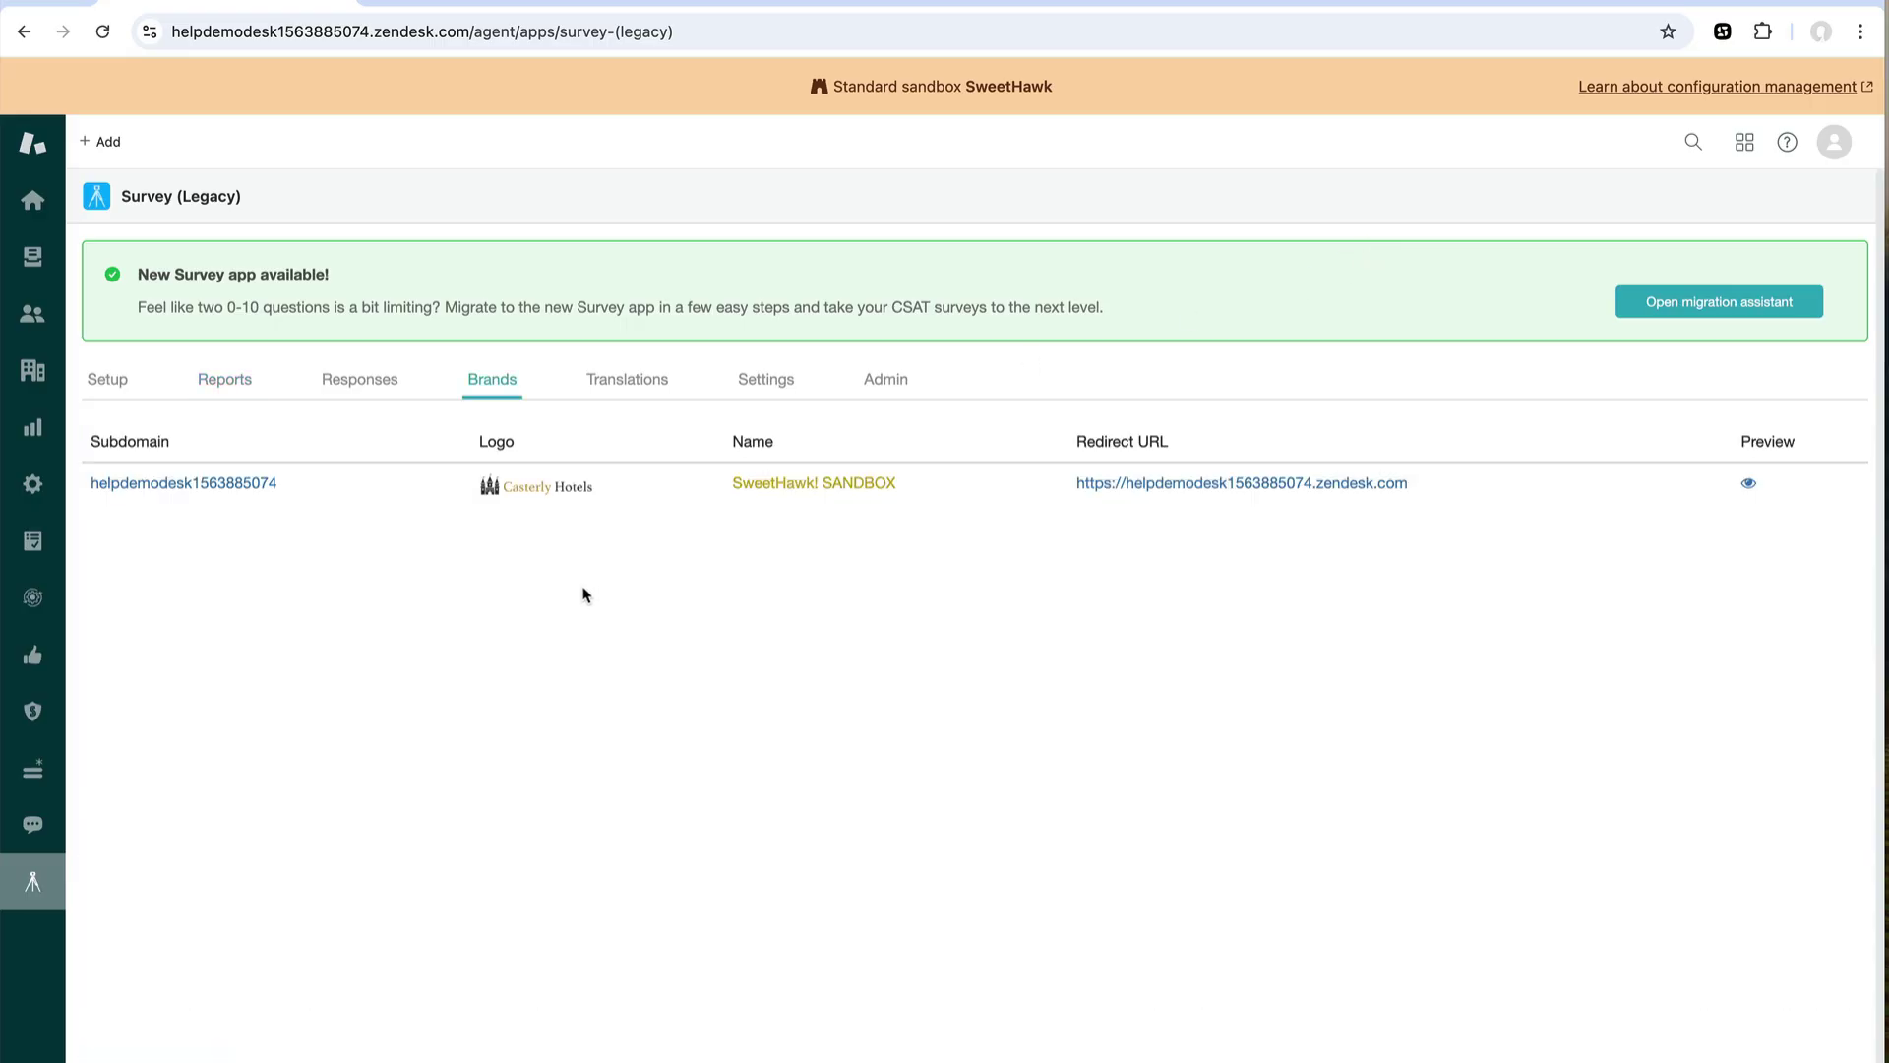
Set the primary color to #d8ae4c in the new Survey app's branding.
click(33, 824)
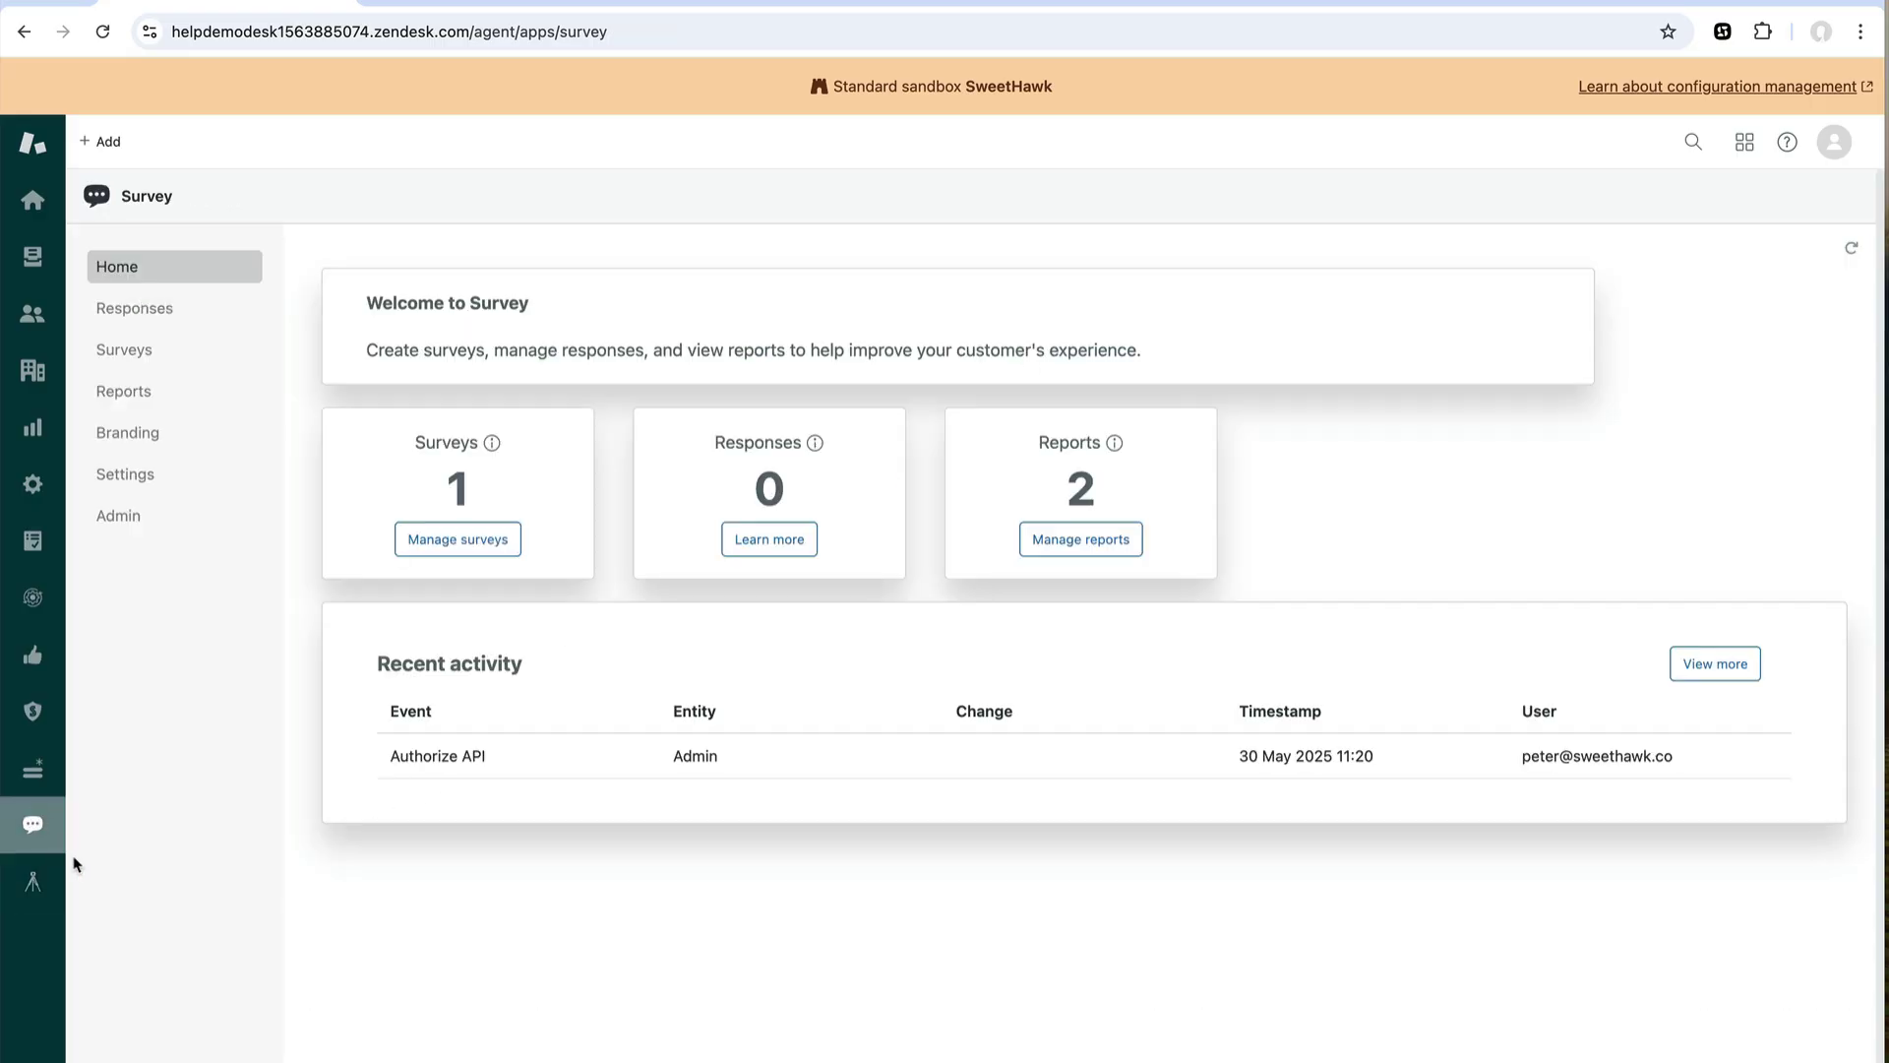
click(175, 430)
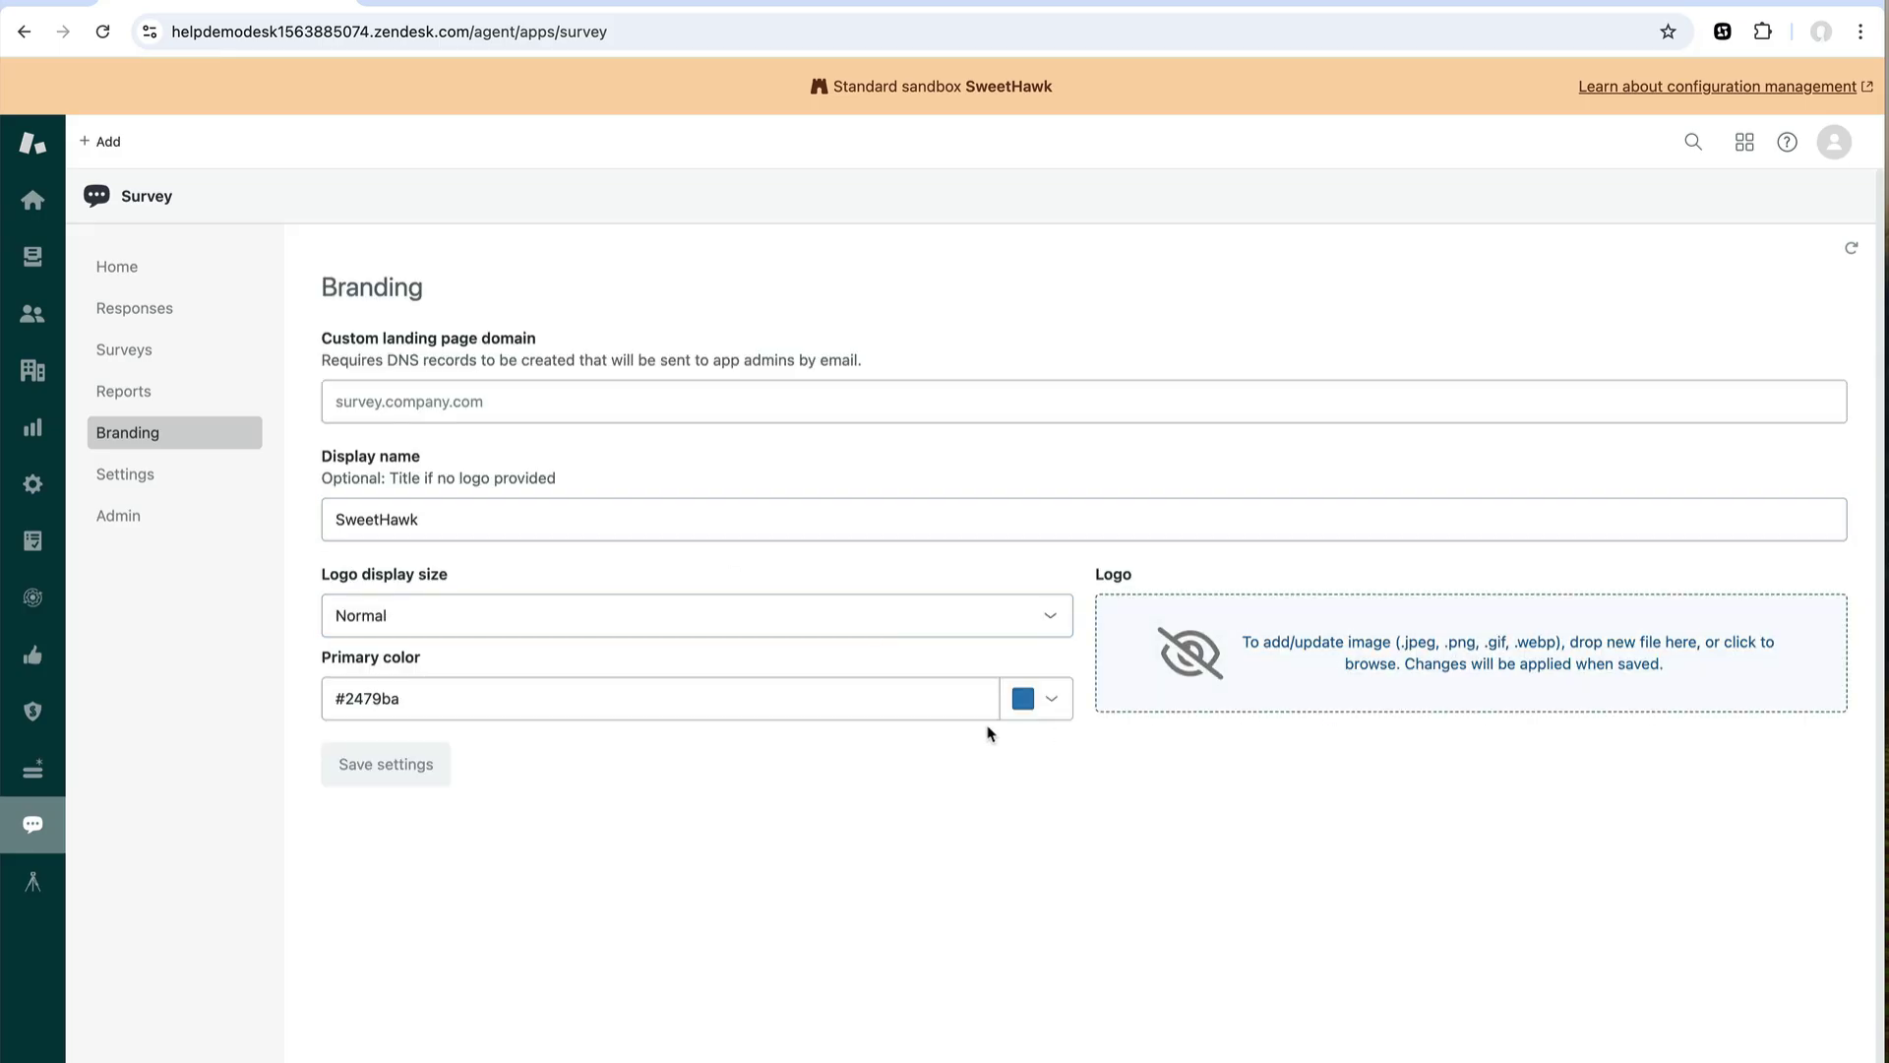
click(1049, 702)
click(1104, 538)
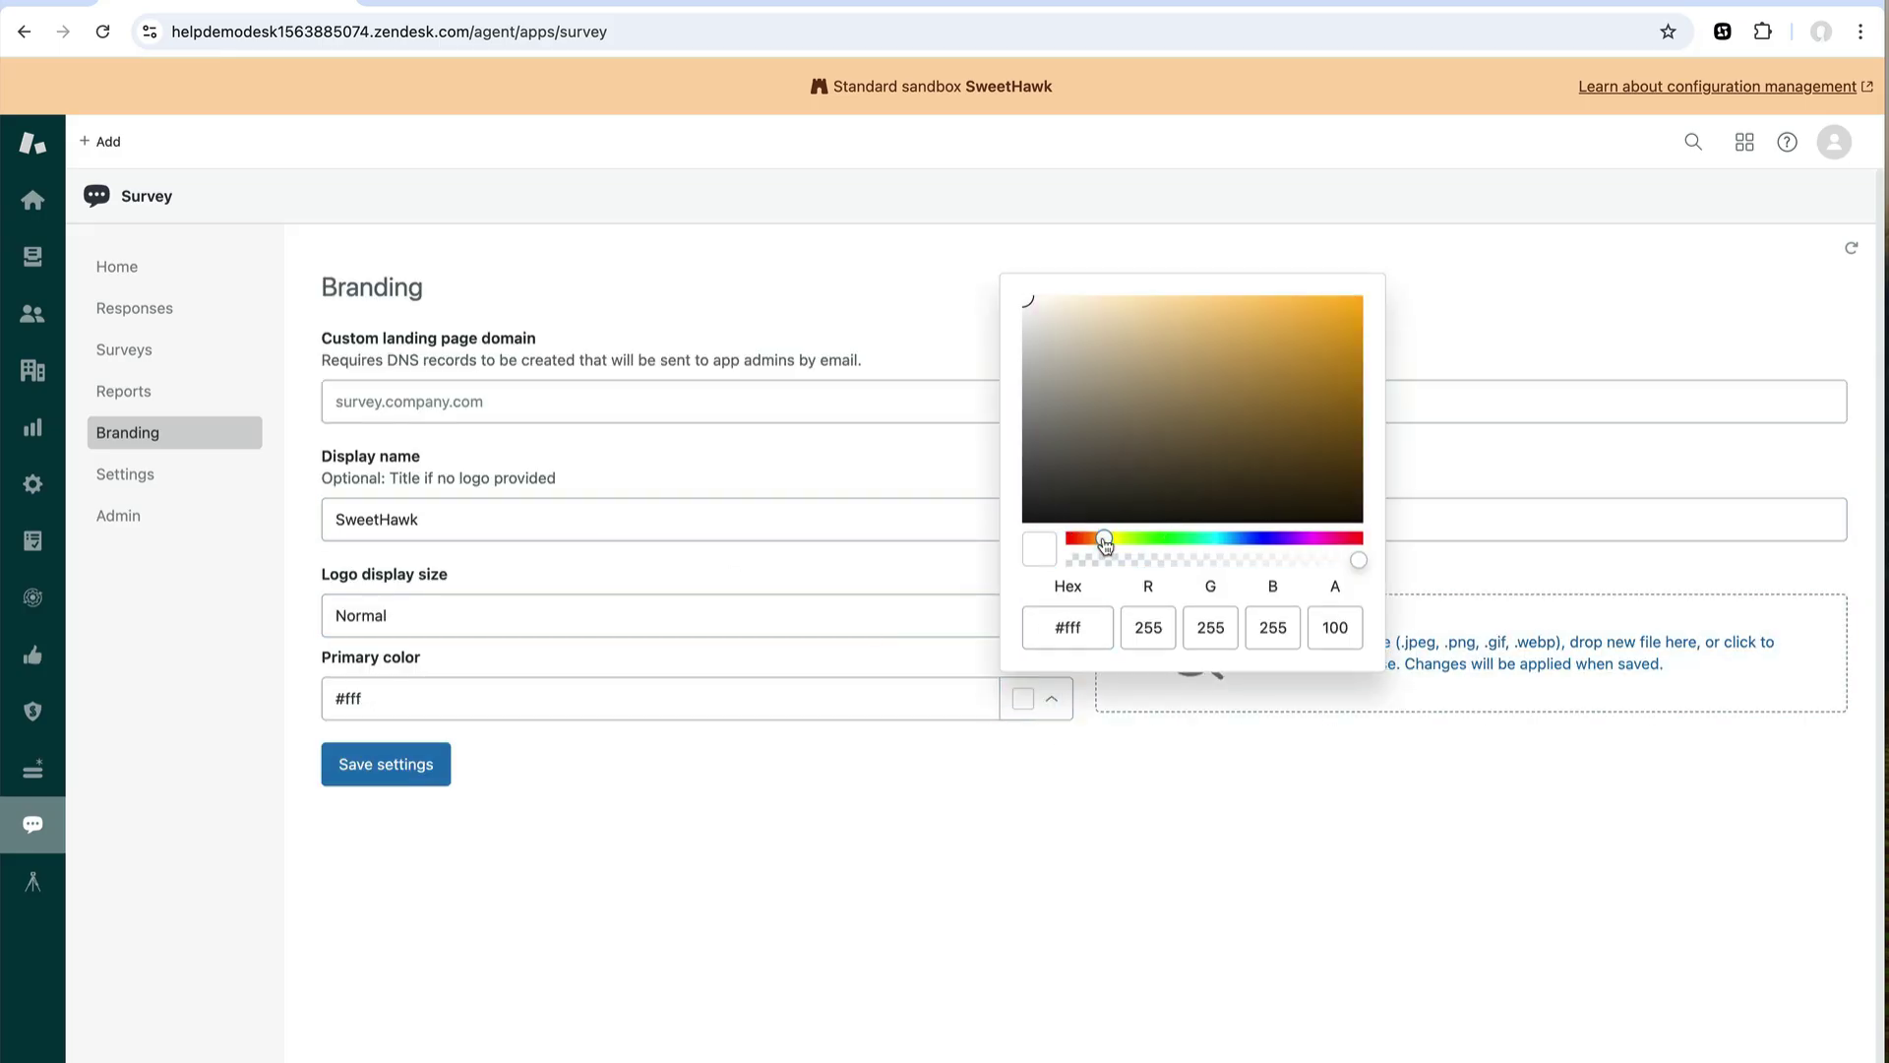
click(1242, 332)
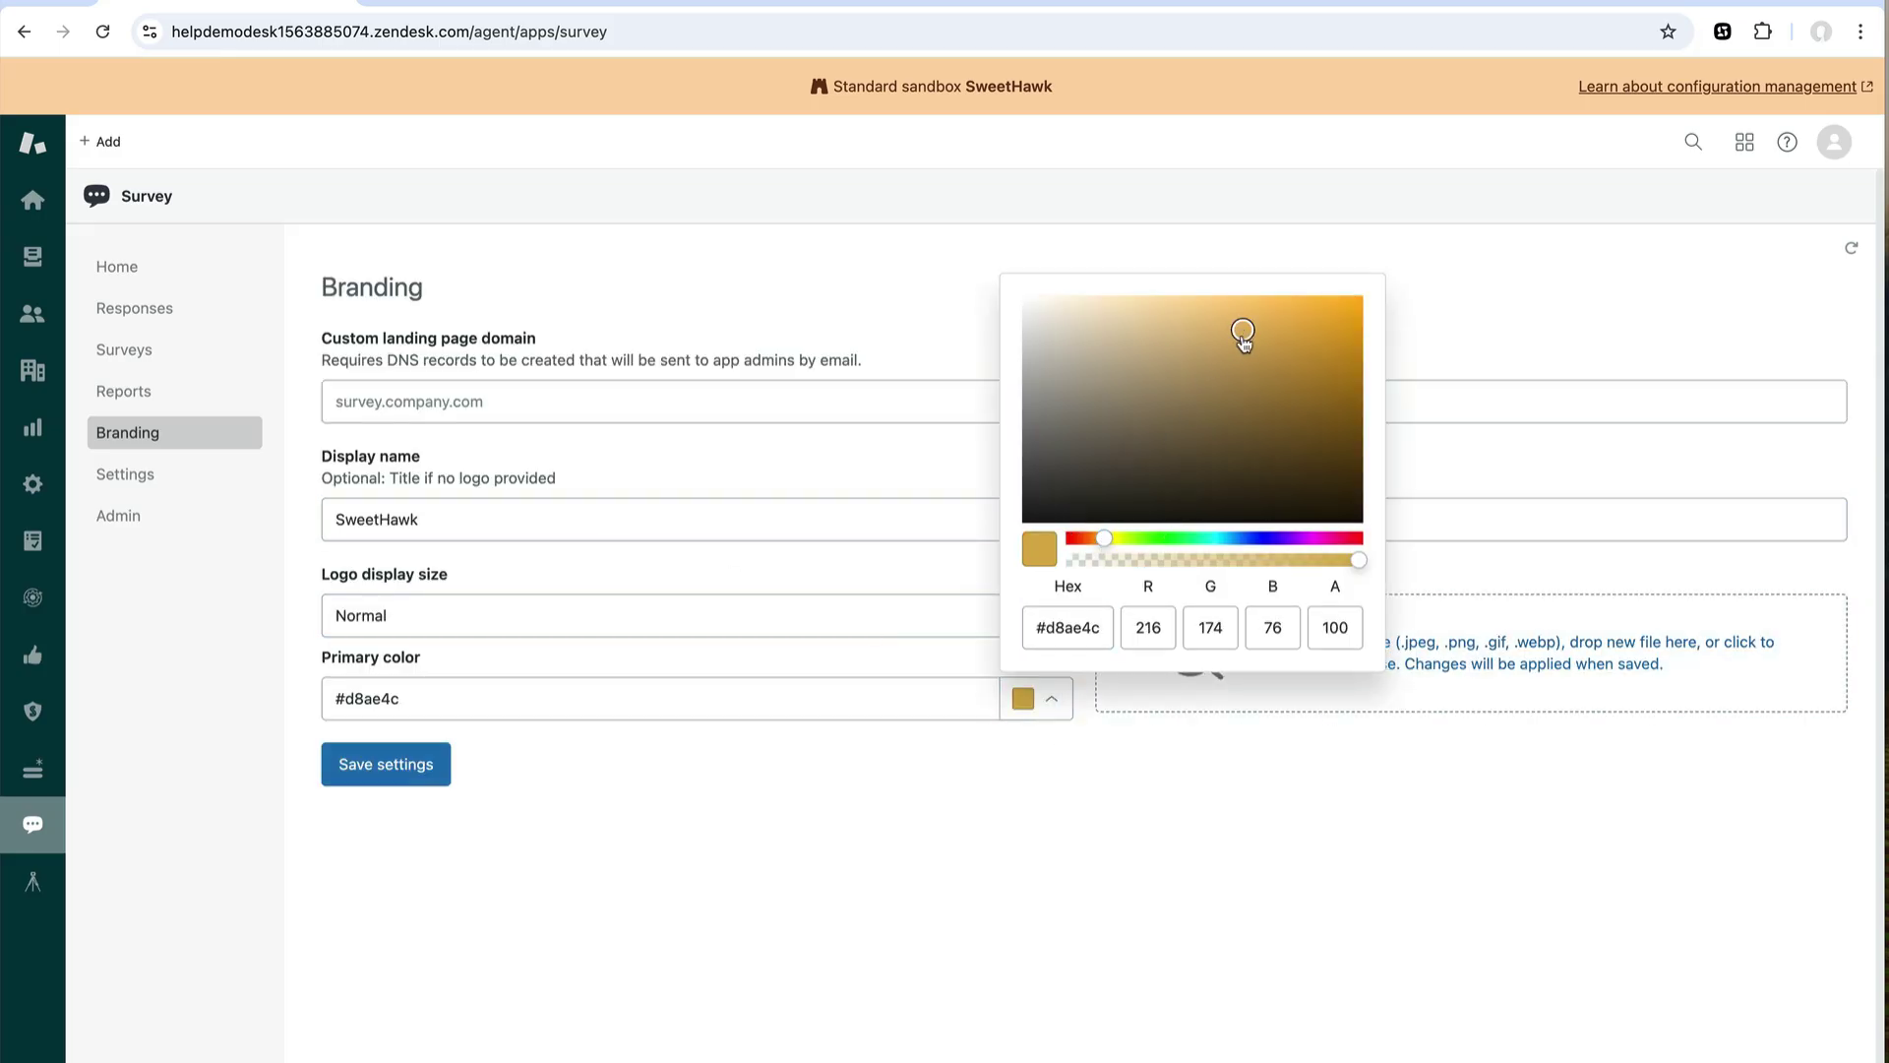
click(1048, 951)
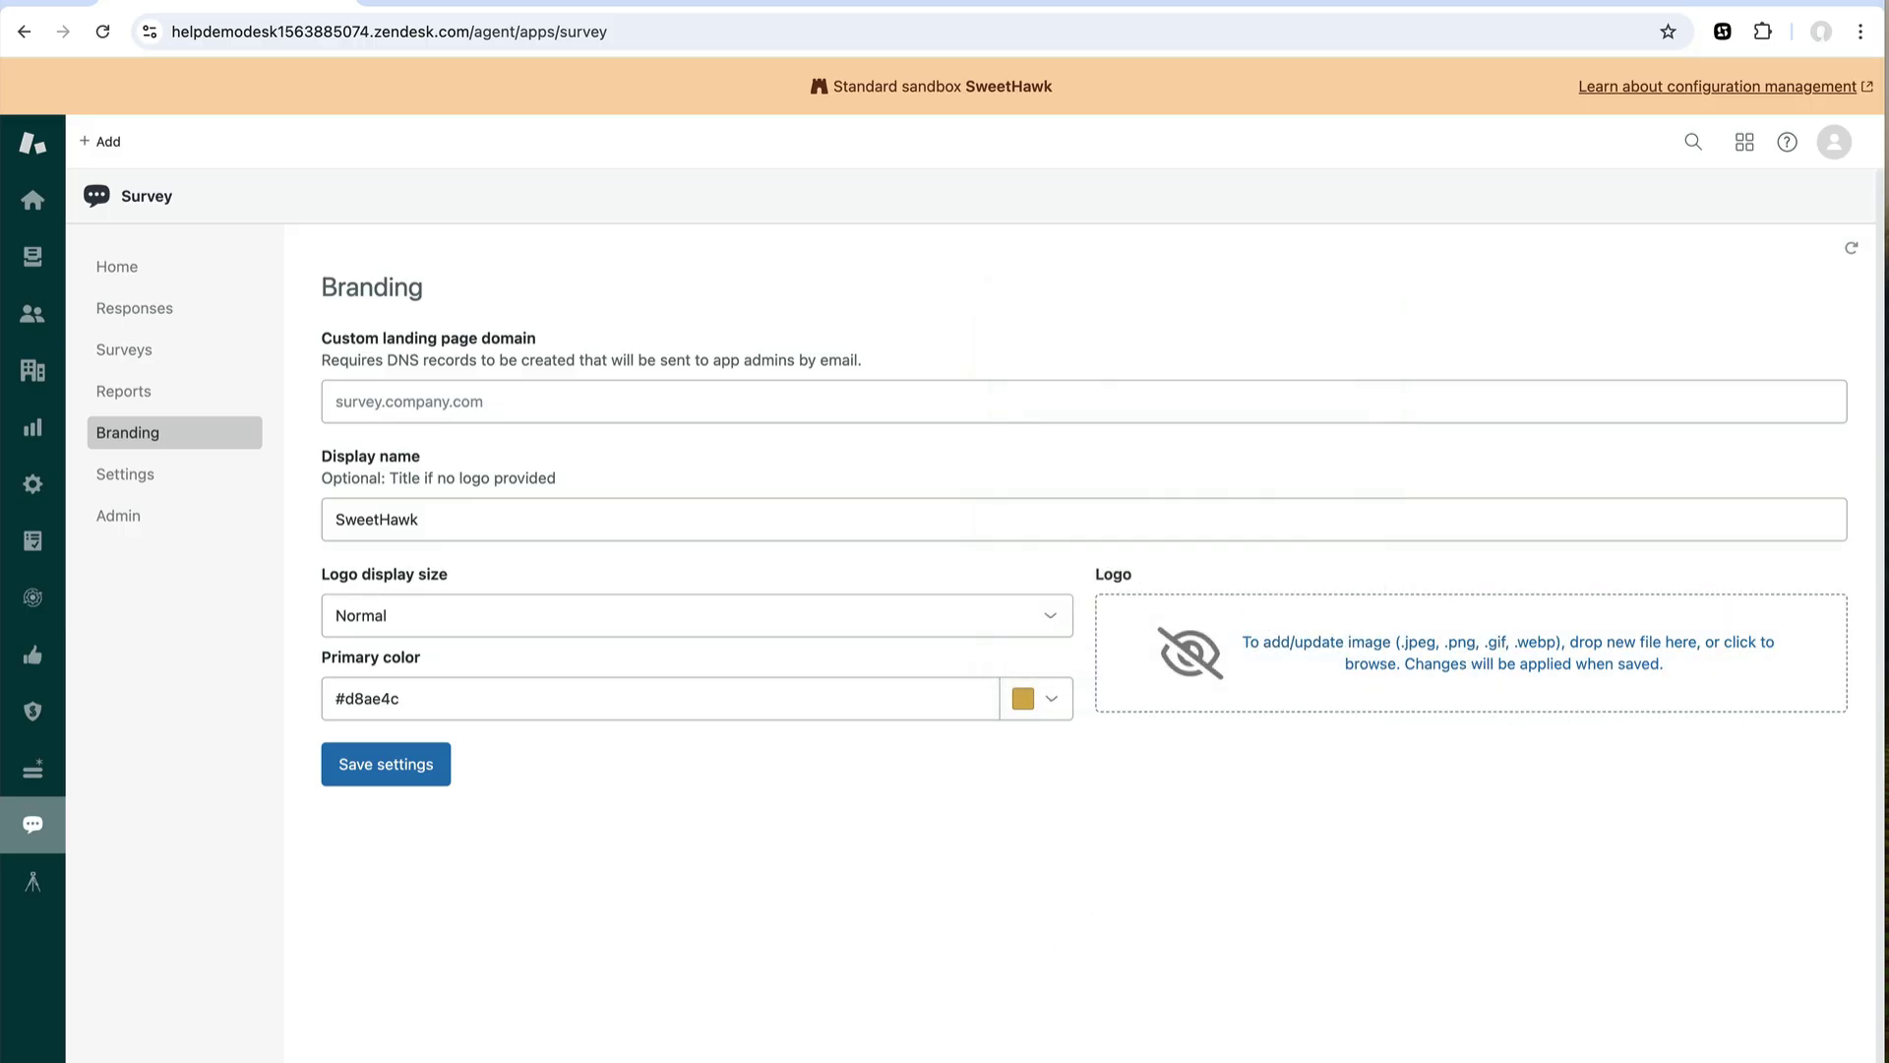
Add casterly logo.png from the desktop as the branding logo and save the branding settings.
drag(1624, 1041, 1571, 585)
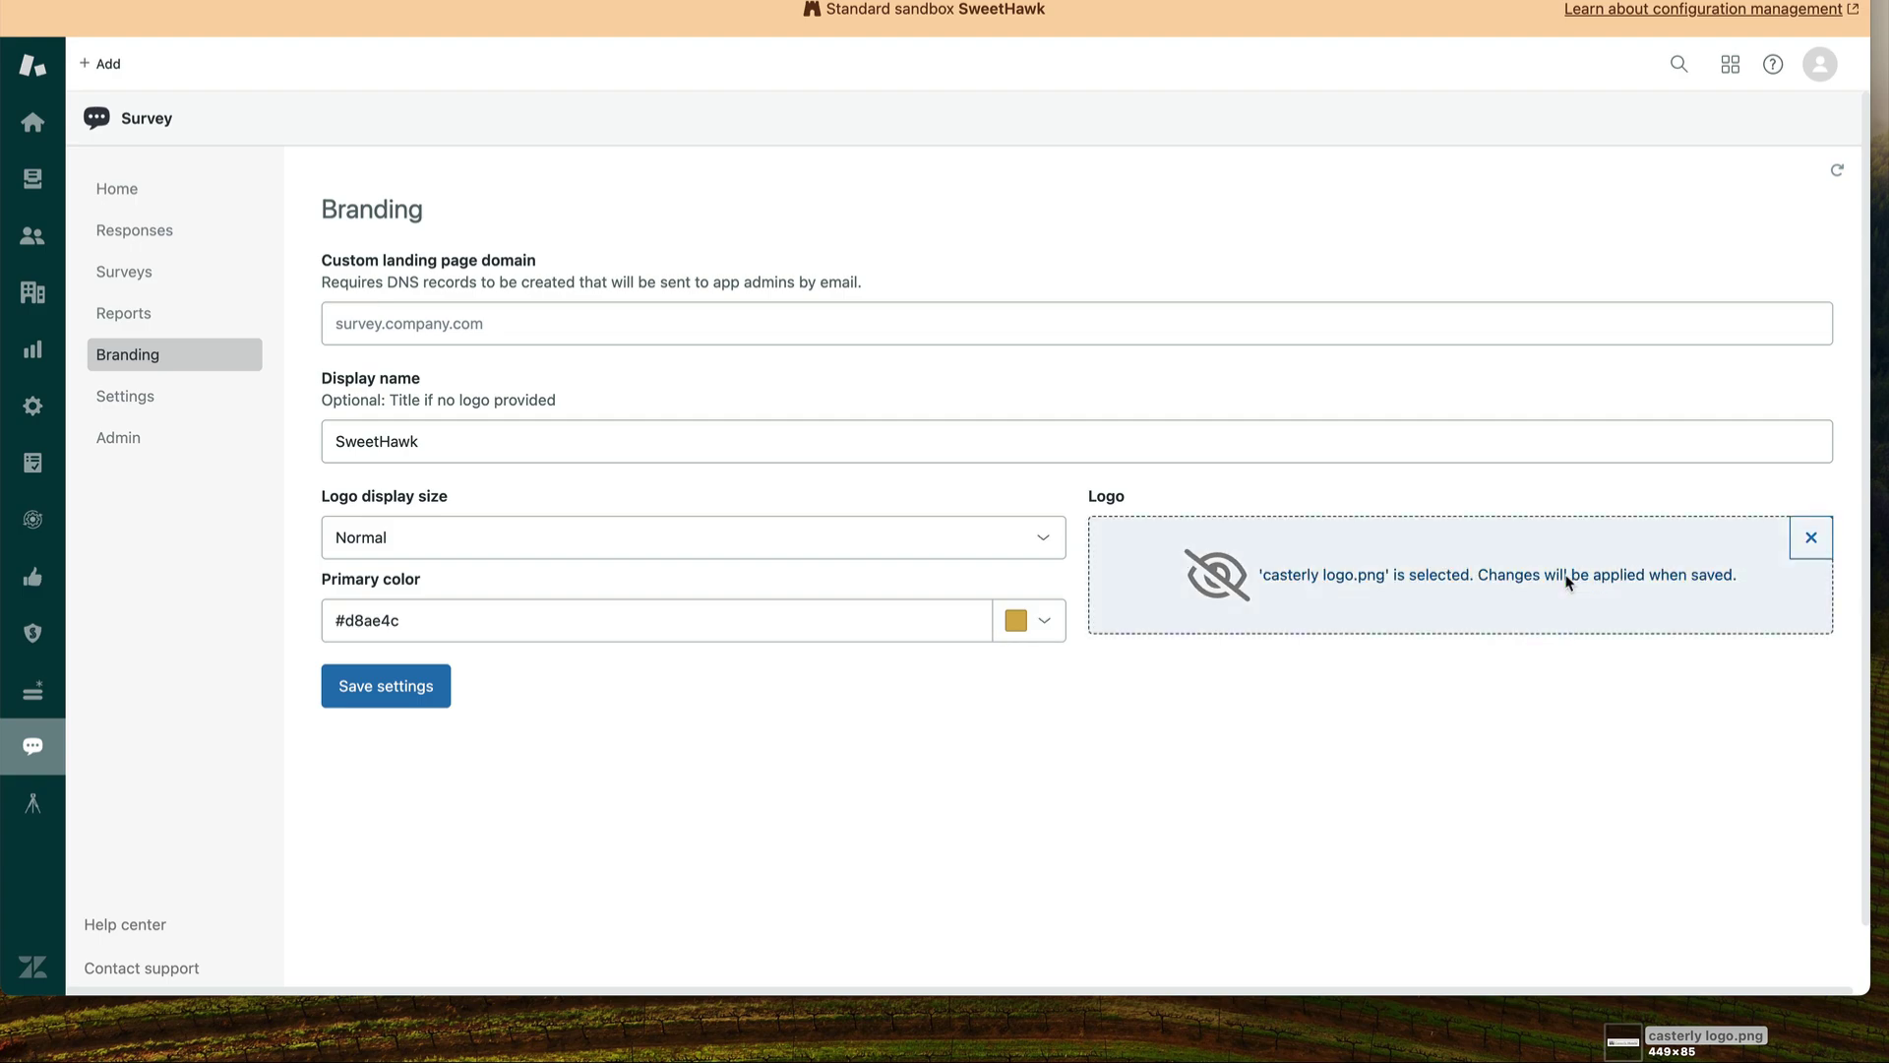
click(421, 693)
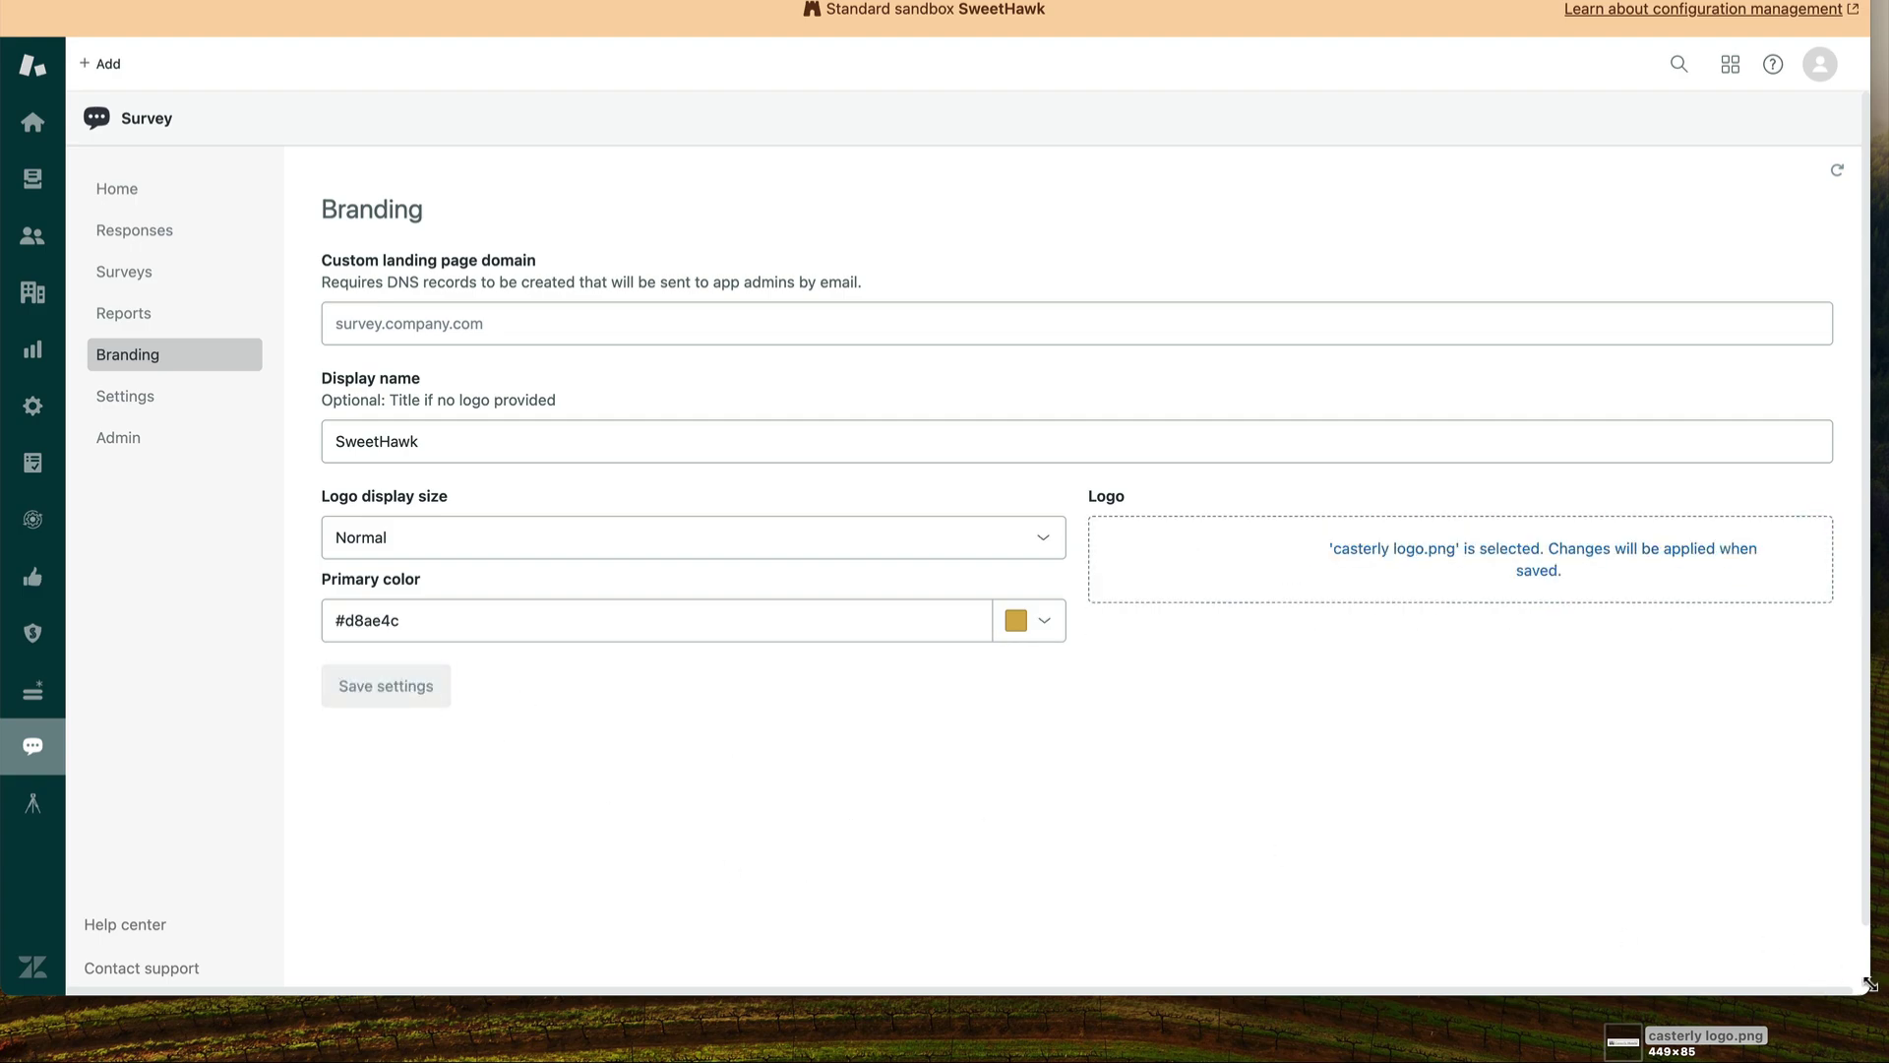
drag(1870, 992, 1882, 1058)
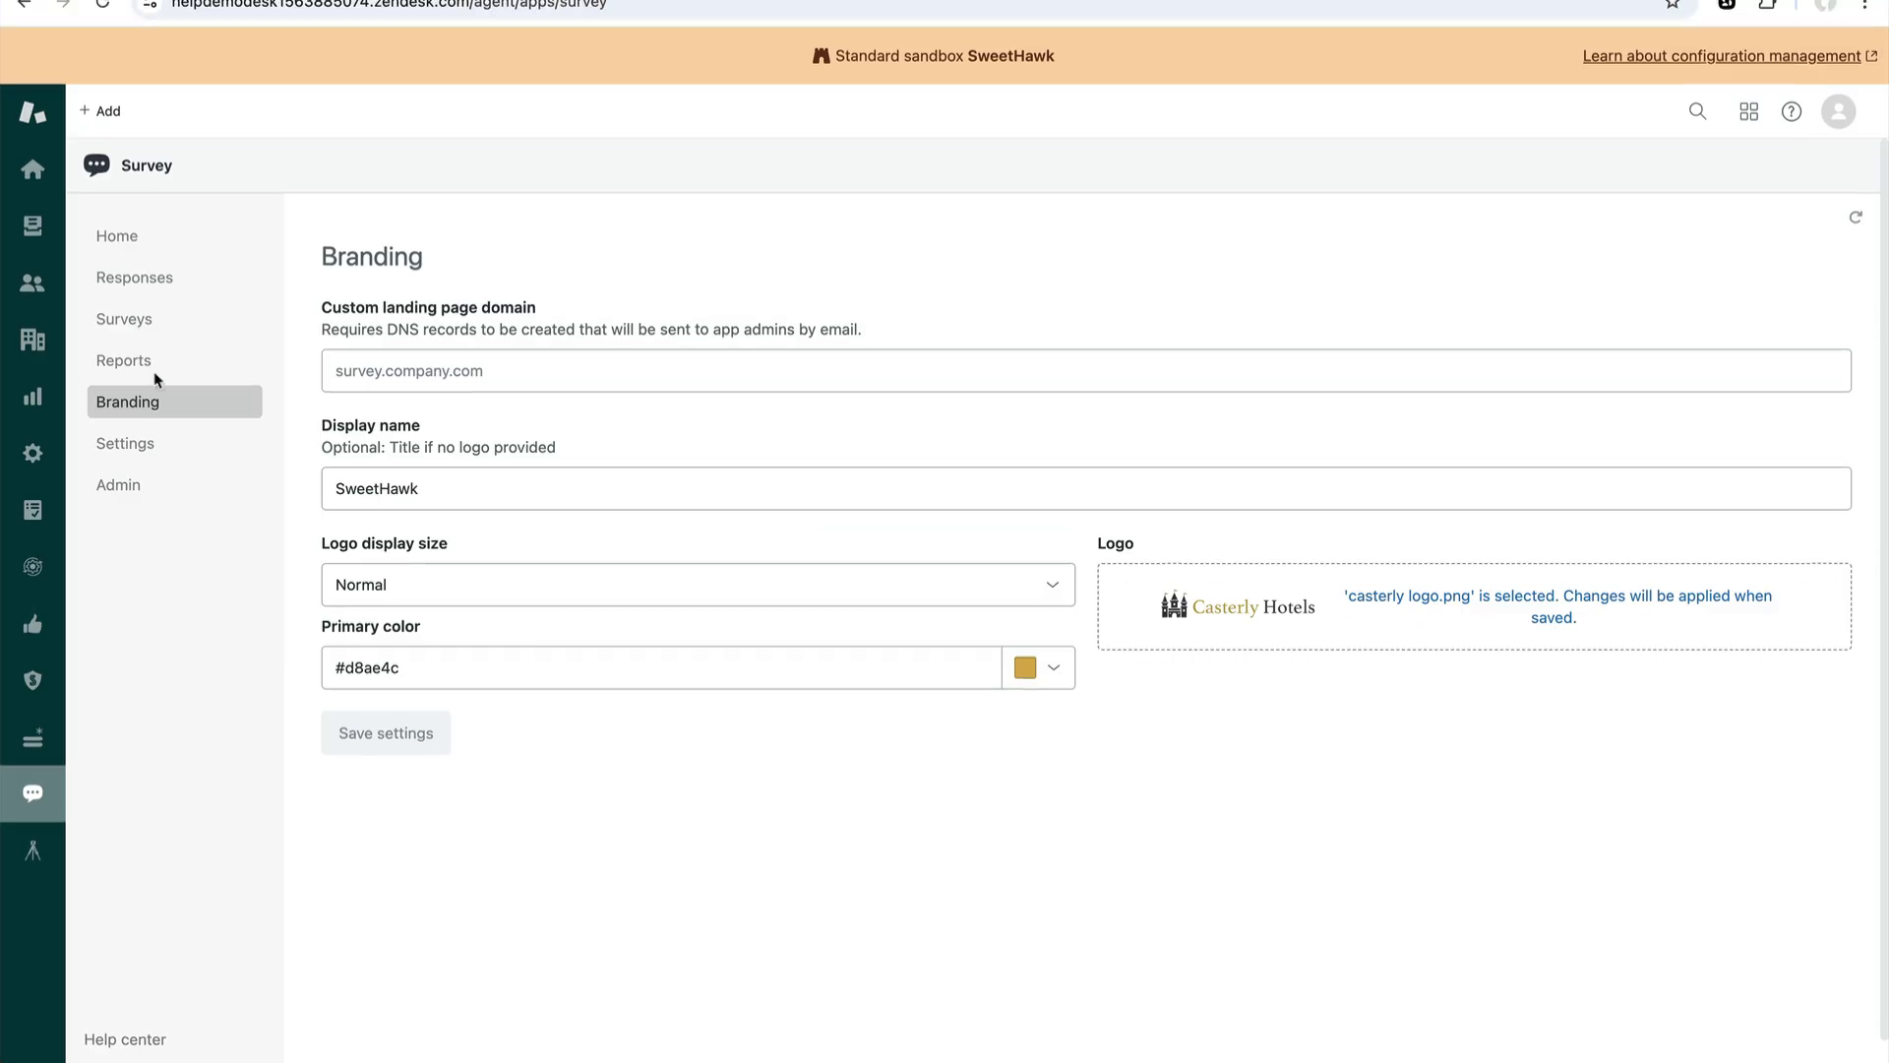
Preview the CSAT with NPS survey, try a rating of 10 on both questions, and close the preview.
click(147, 273)
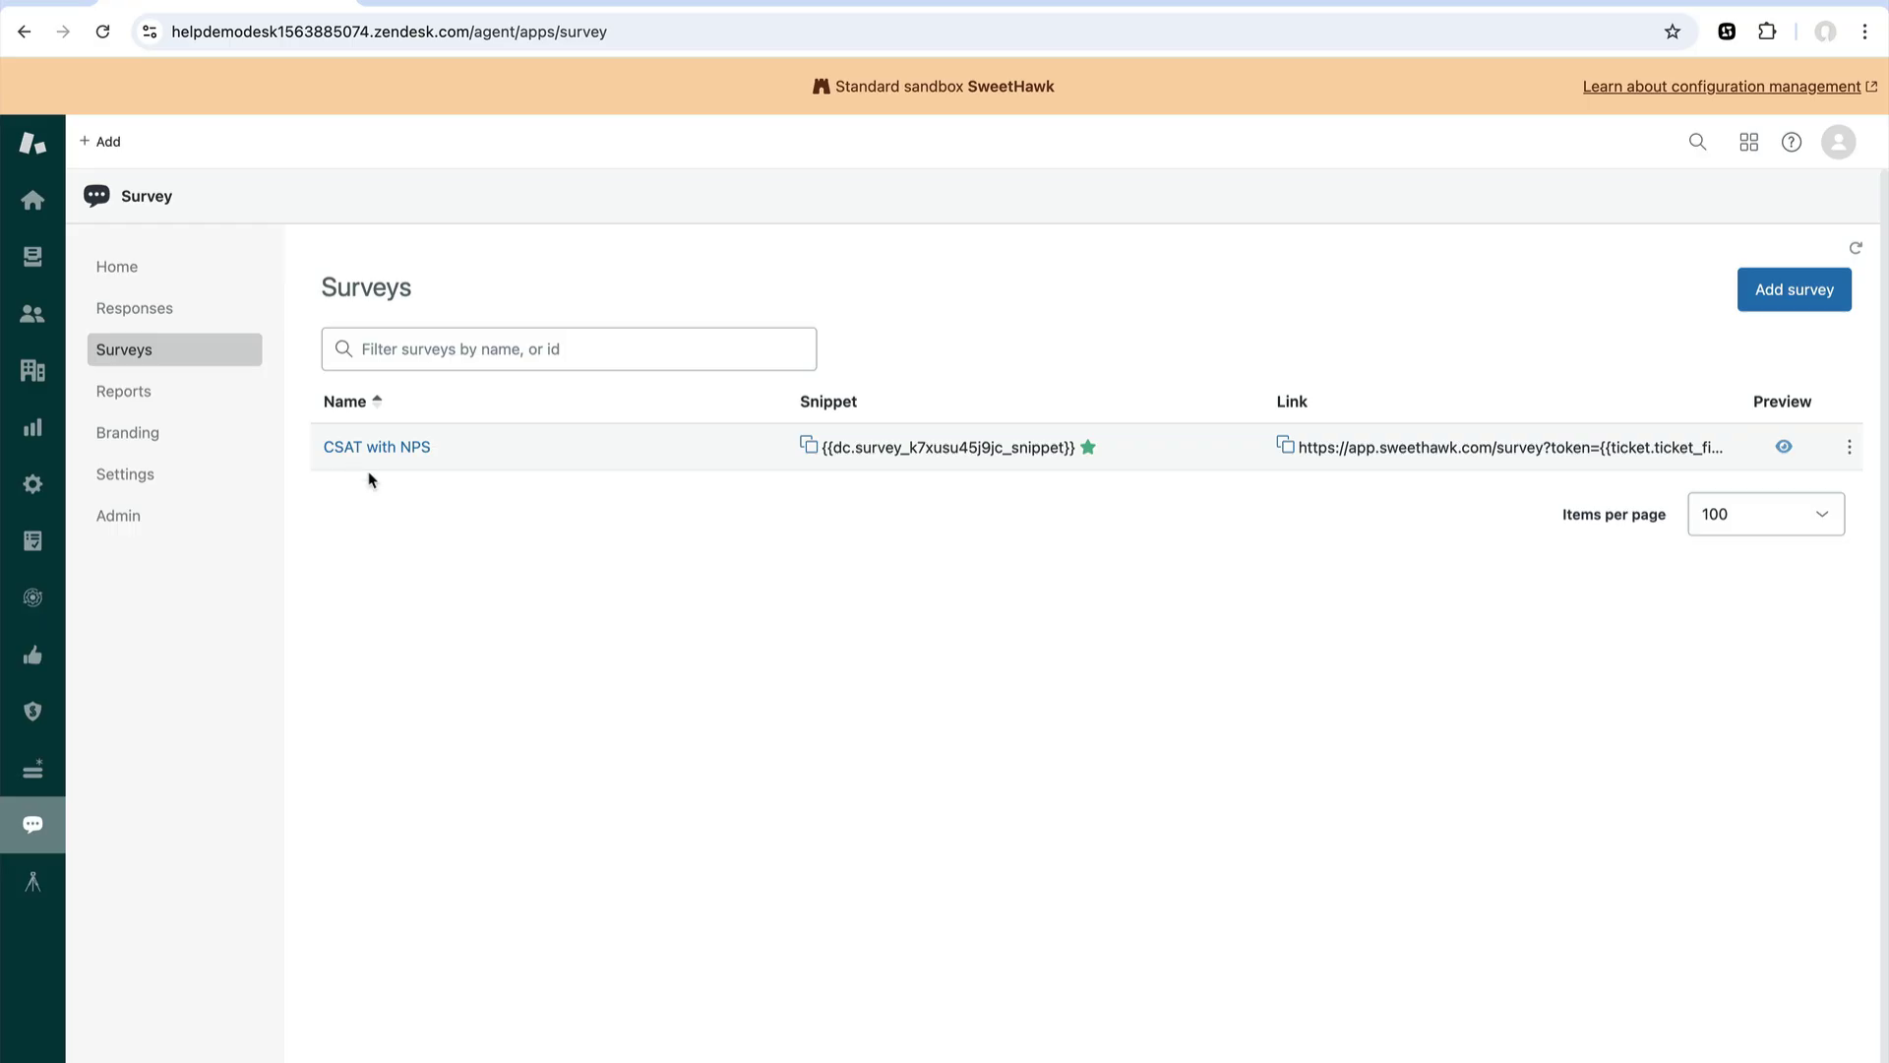
click(1786, 447)
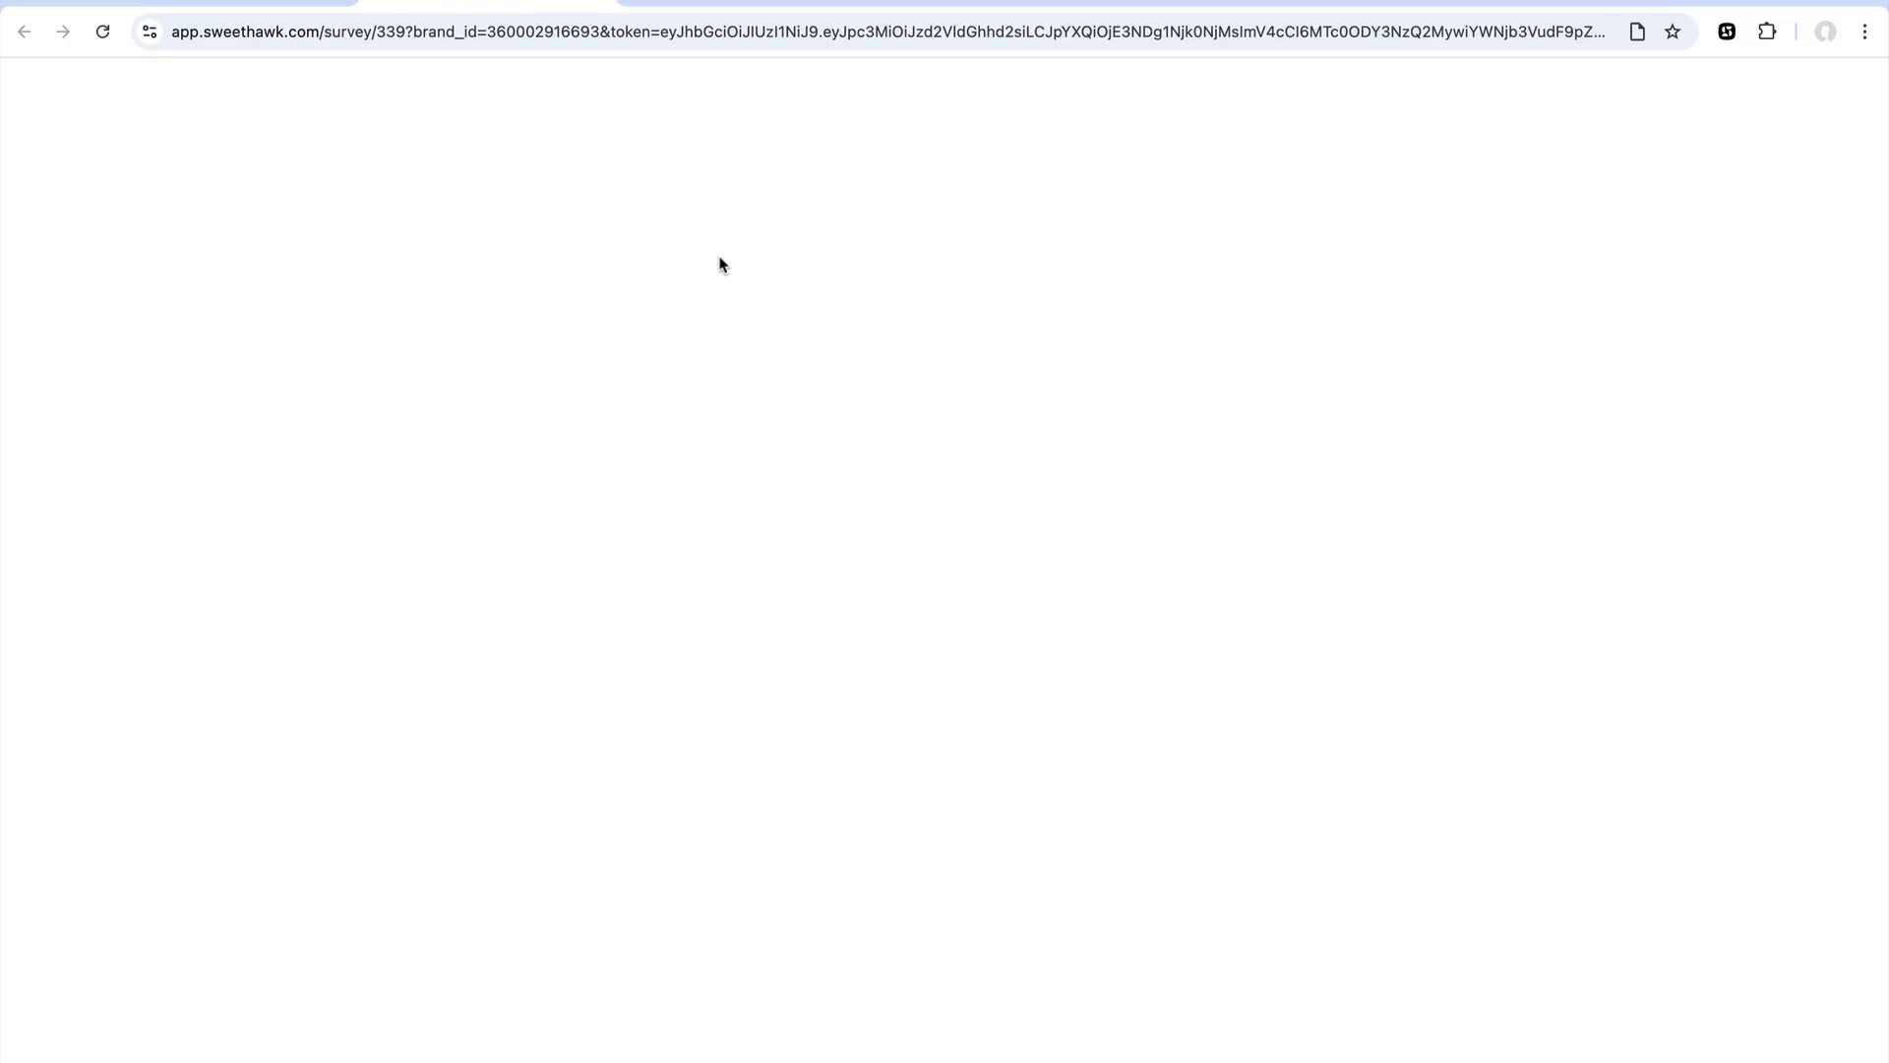
scroll(885, 264, down, 1)
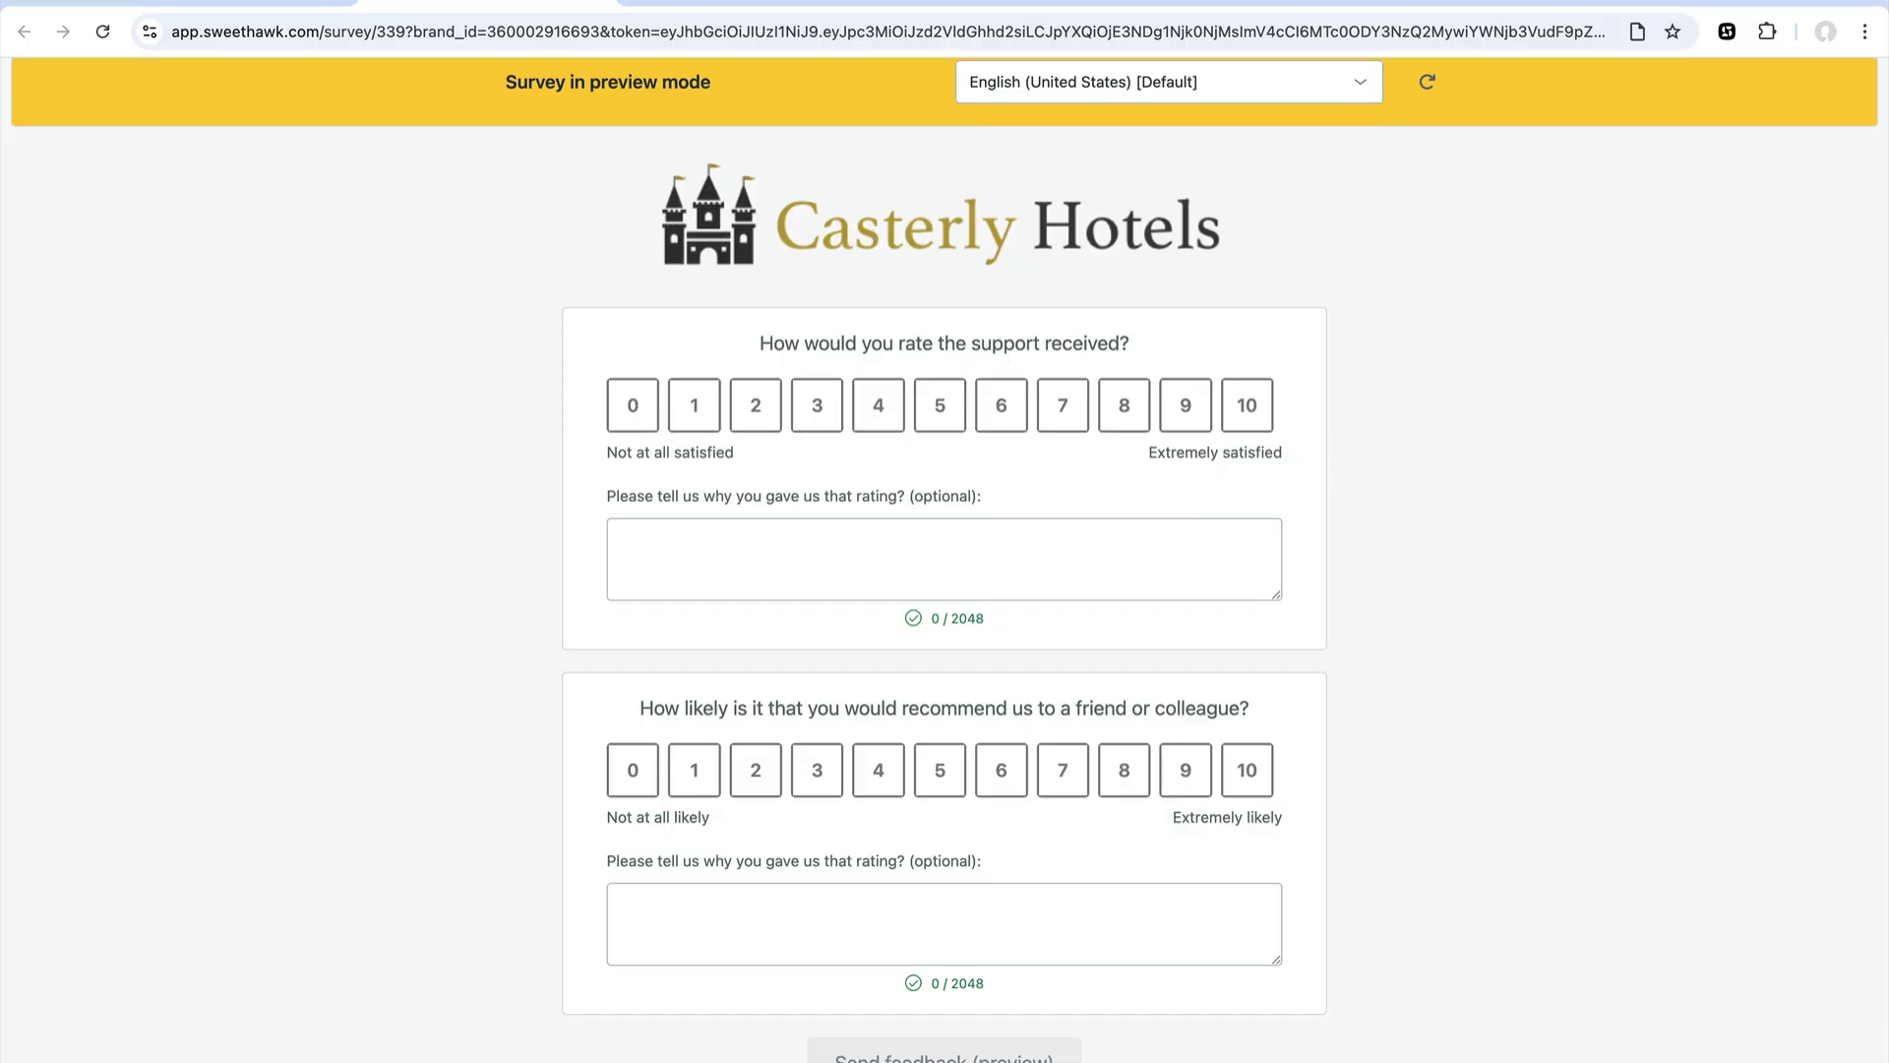
click(1263, 407)
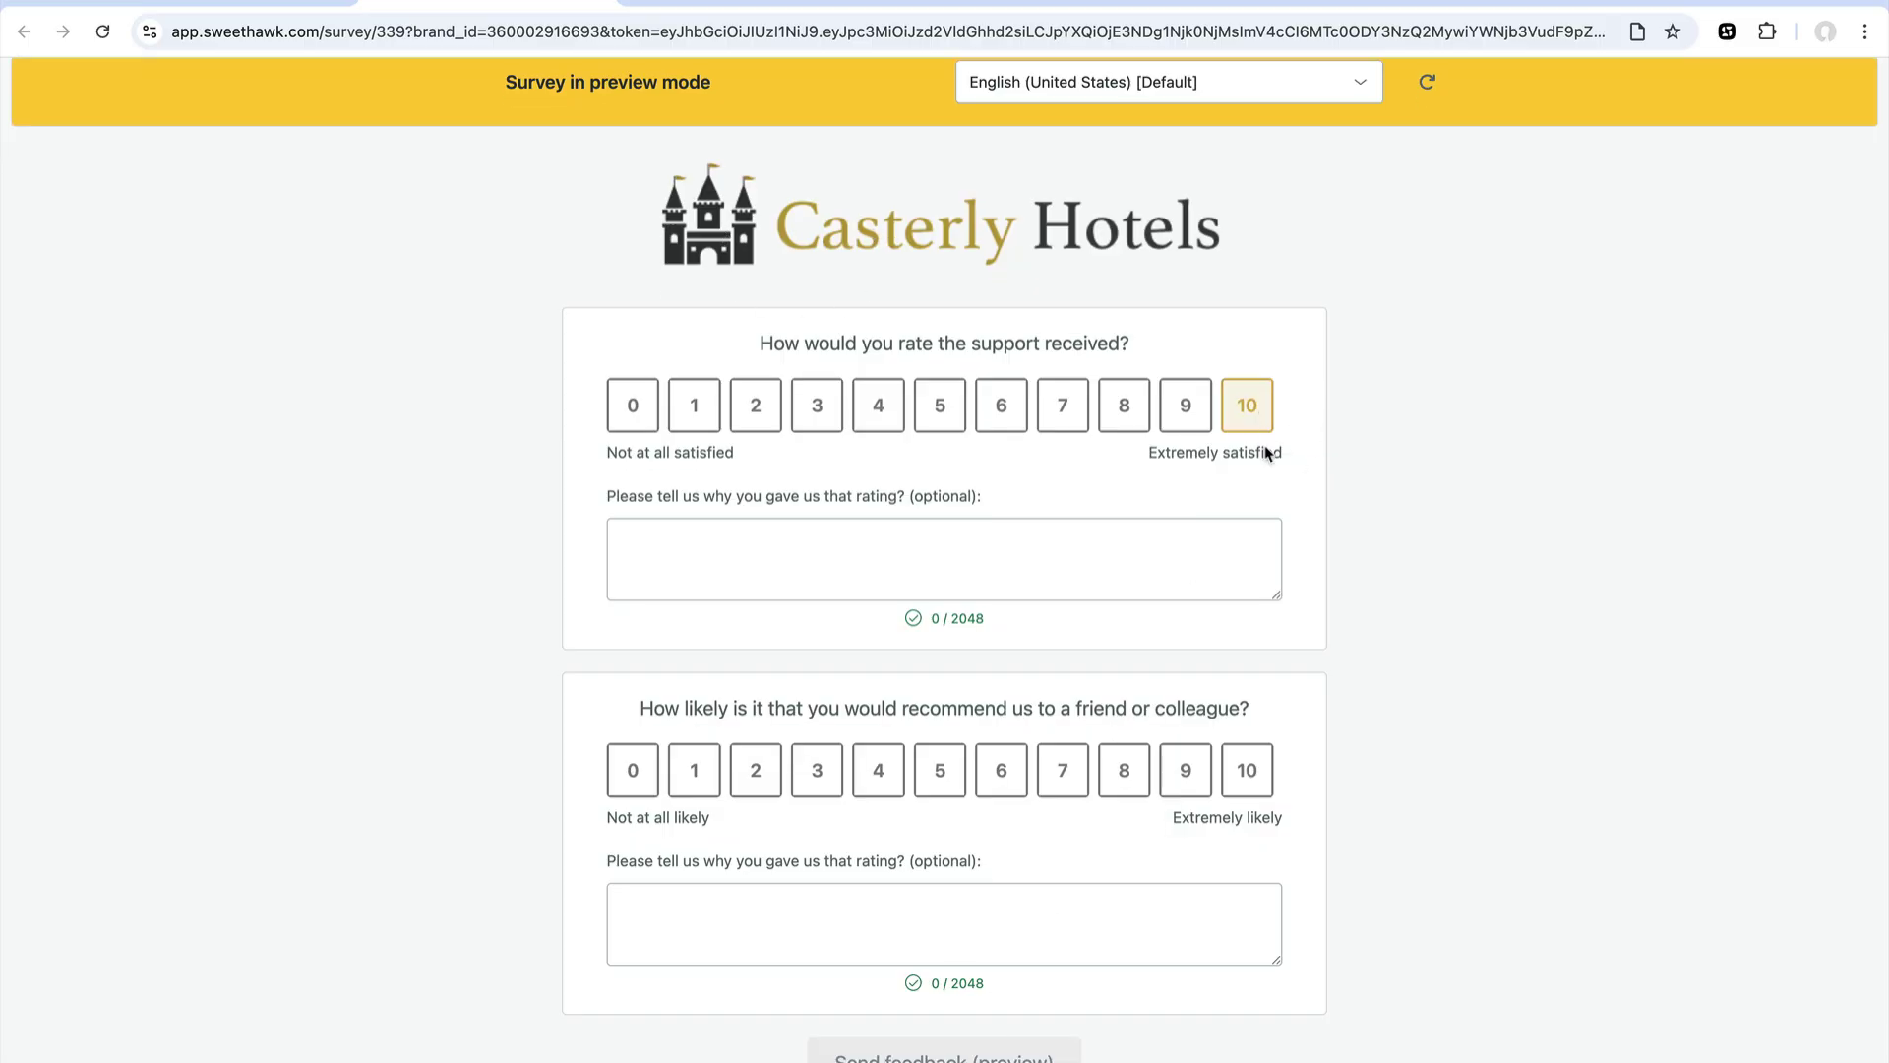
click(1249, 784)
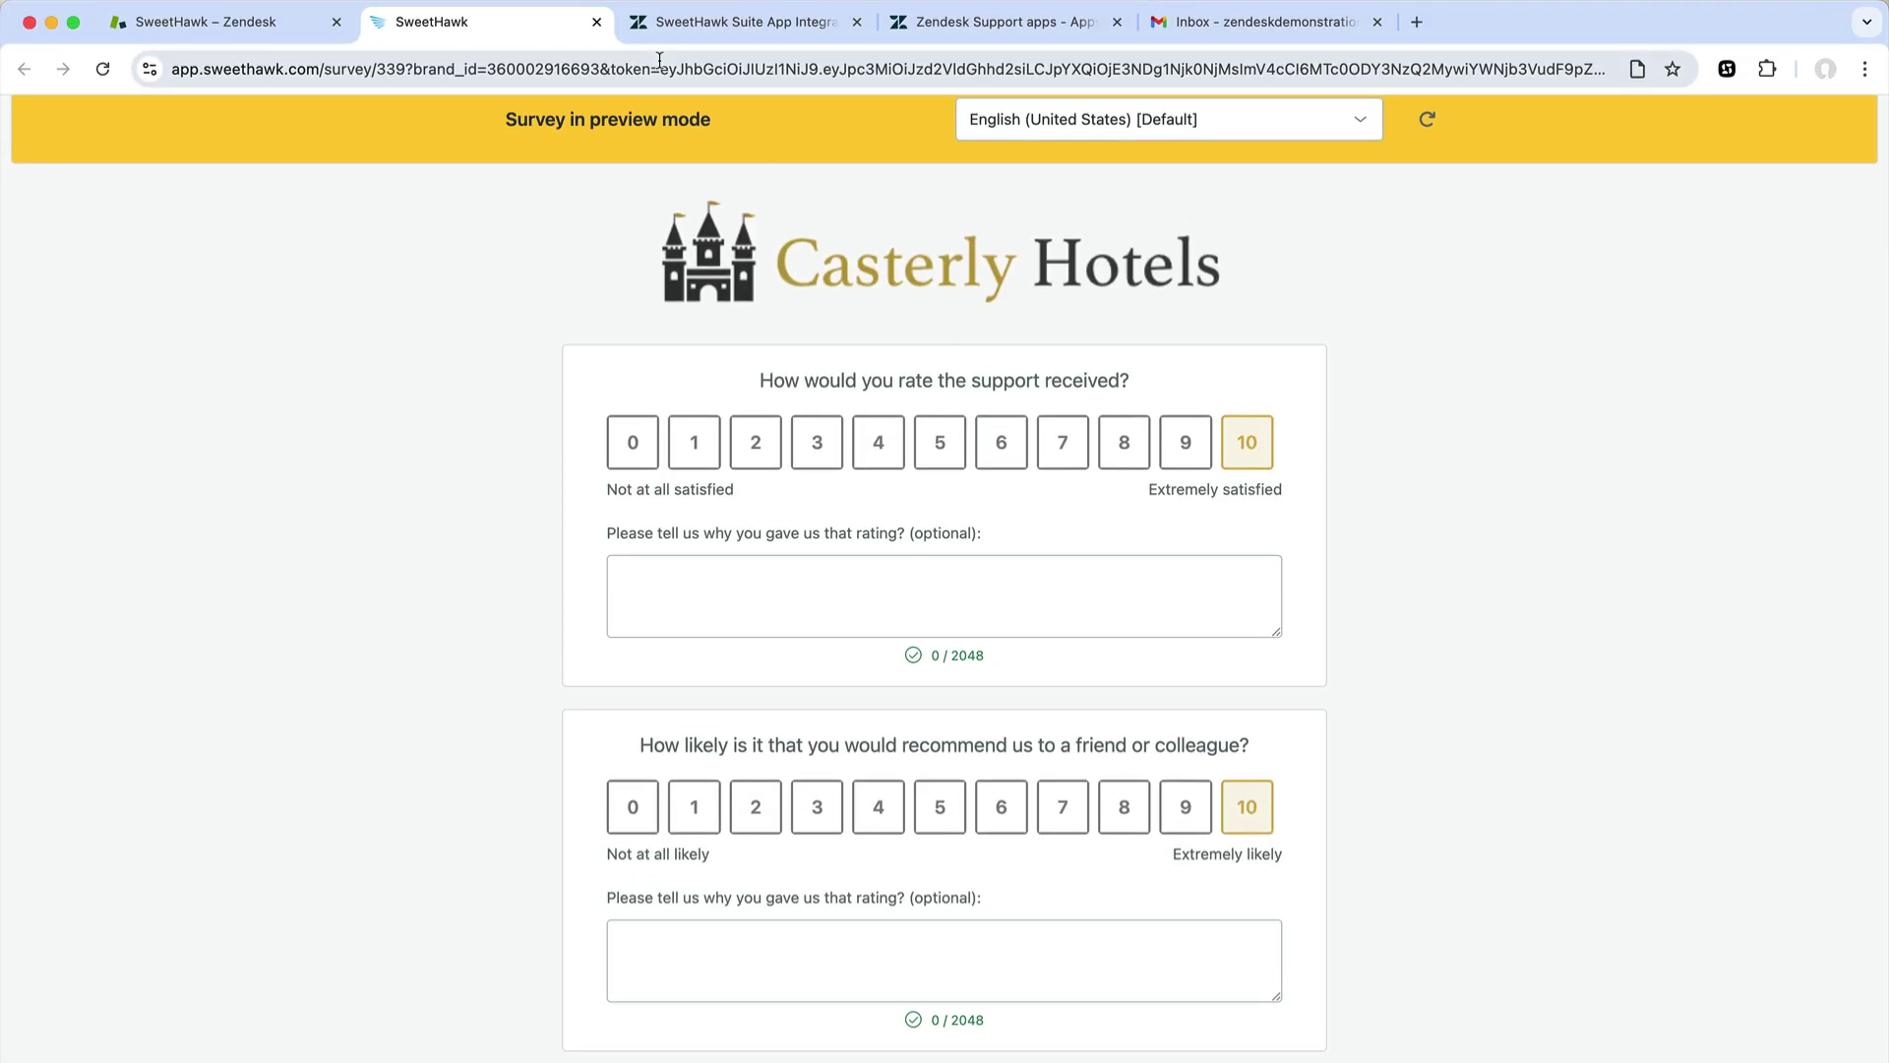
click(597, 21)
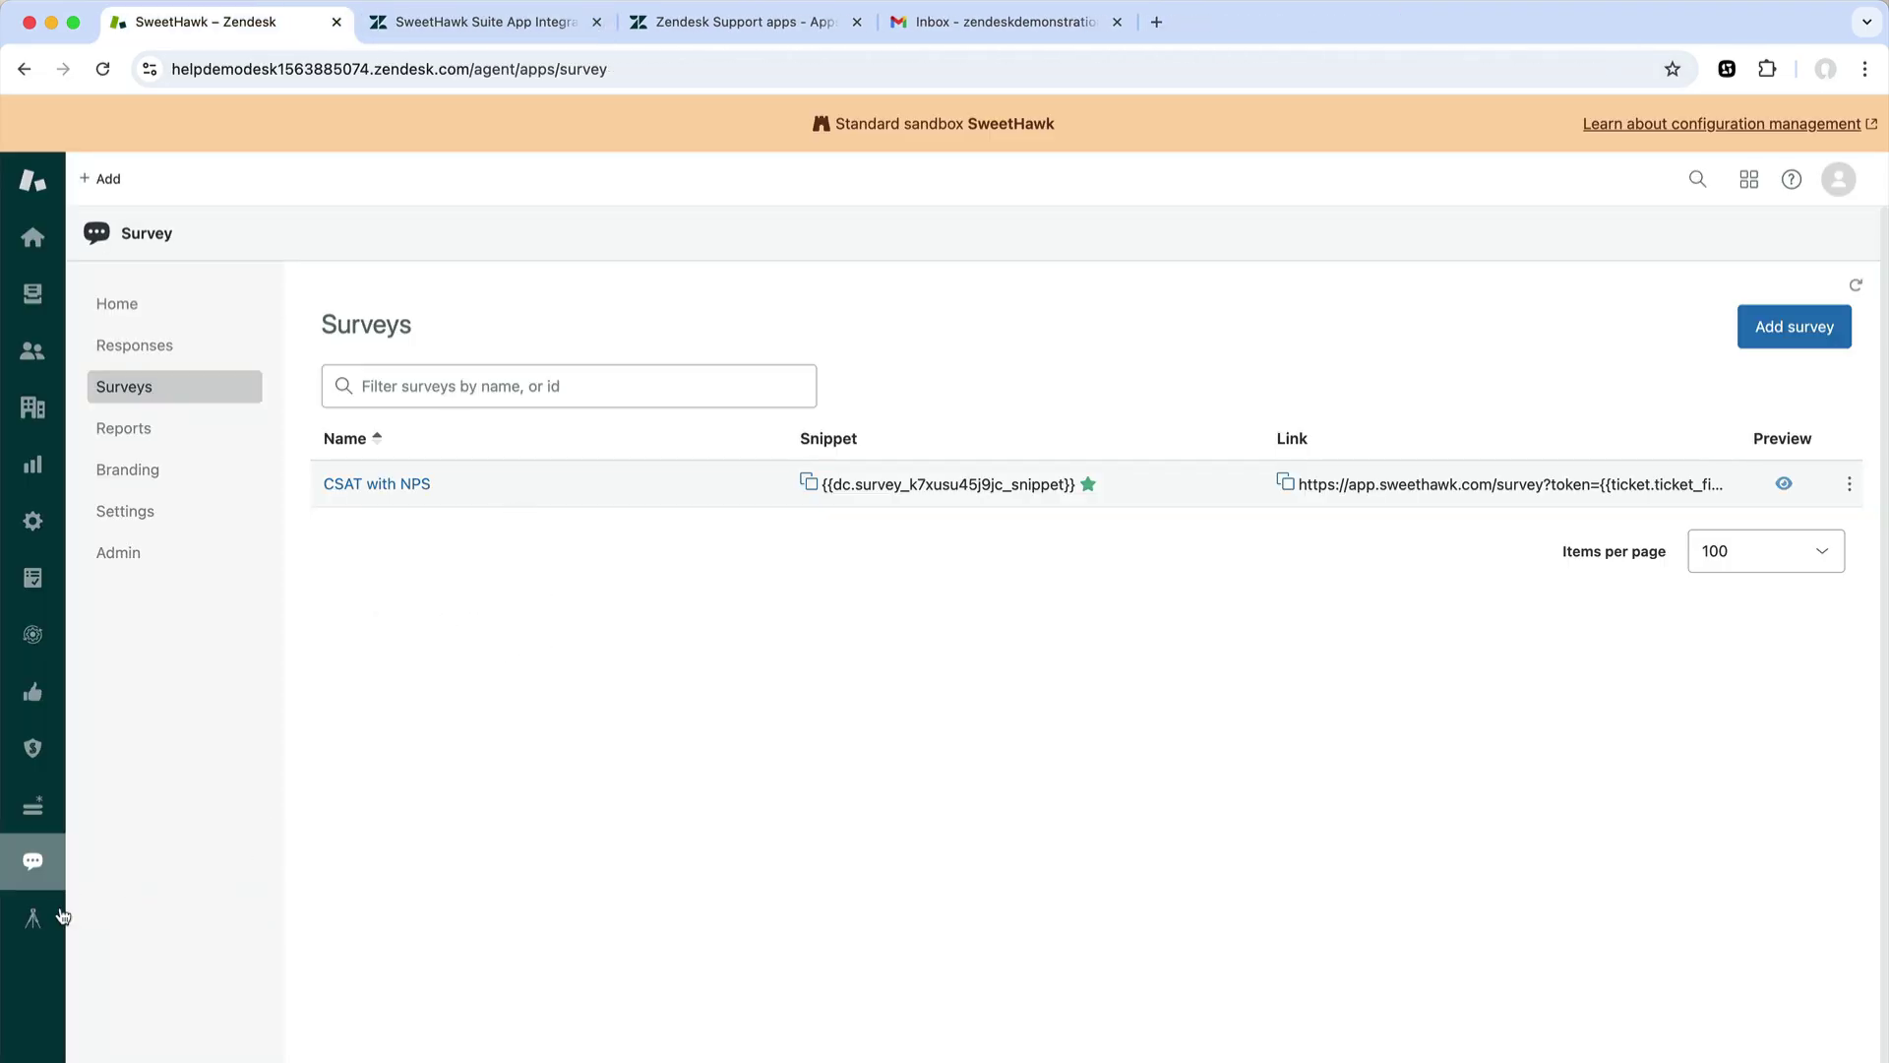
Return to the Survey (Legacy) migration assistant and review Step 3 about updating triggers and automations to the new snippet.
click(15, 920)
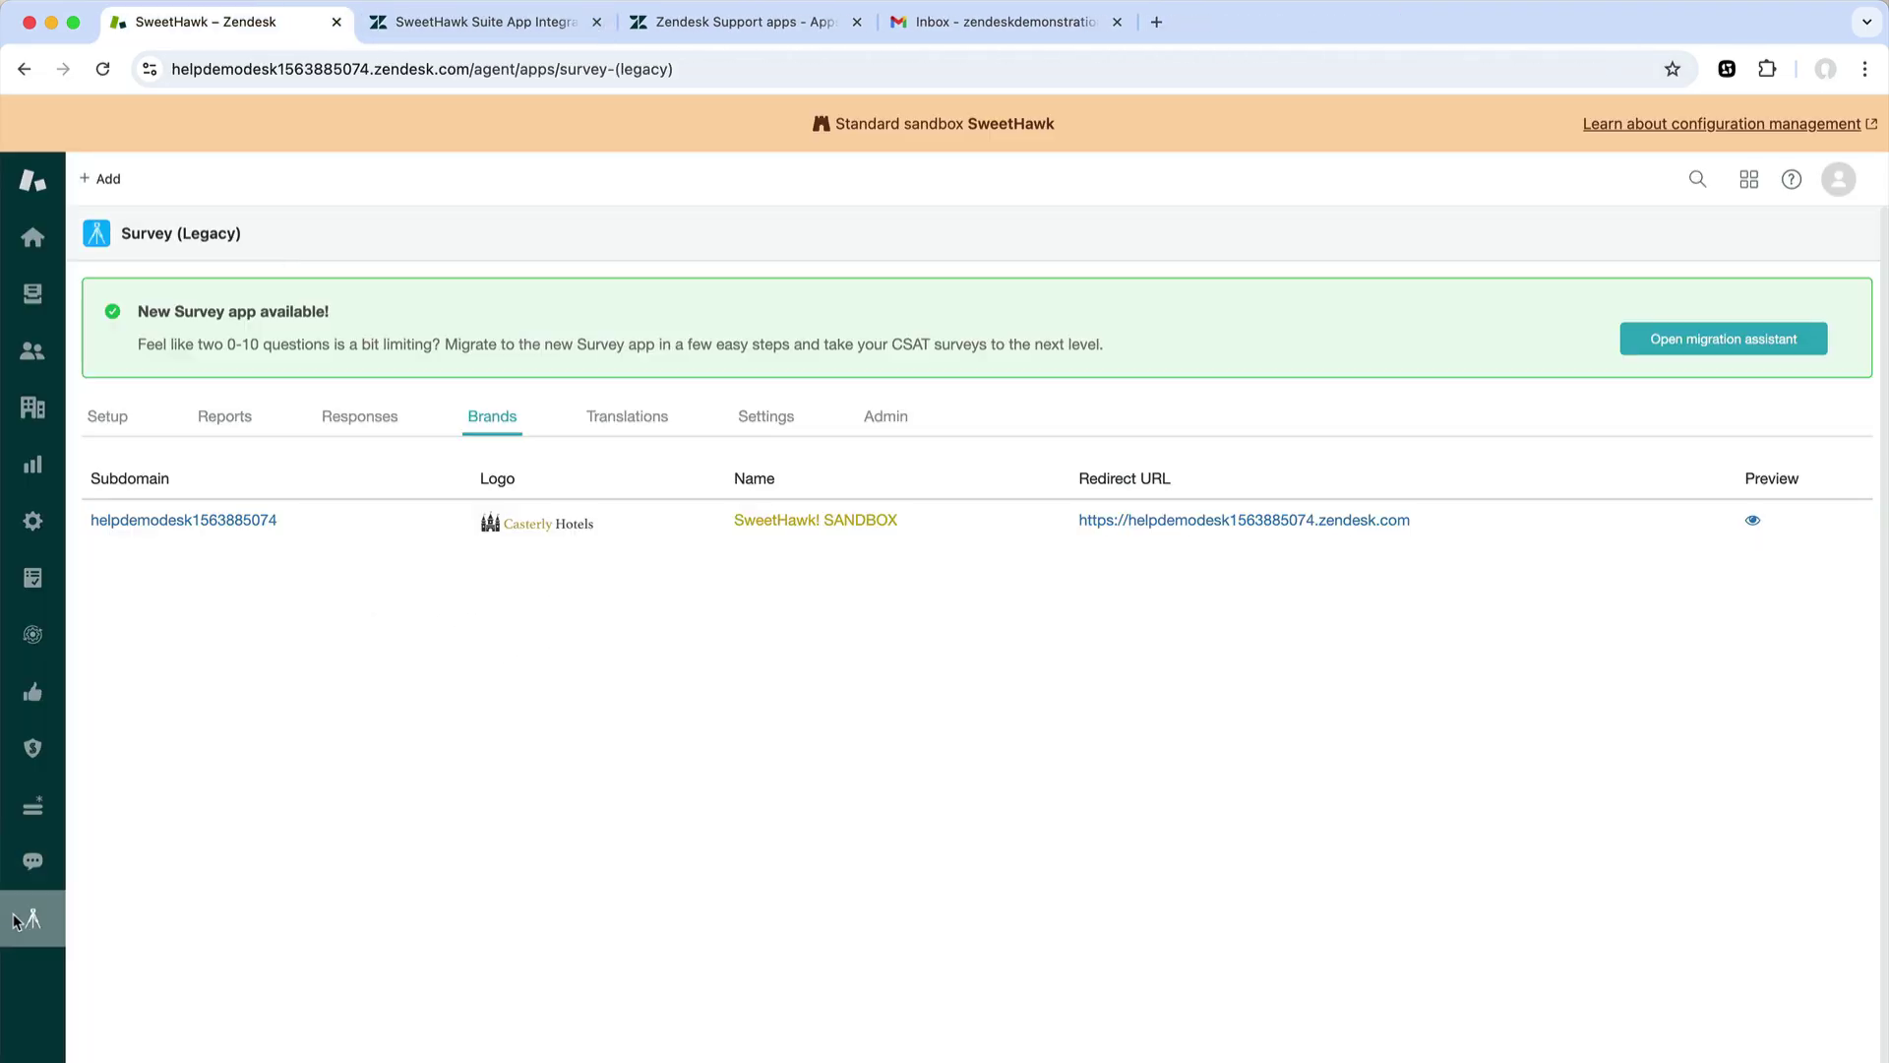
click(1720, 345)
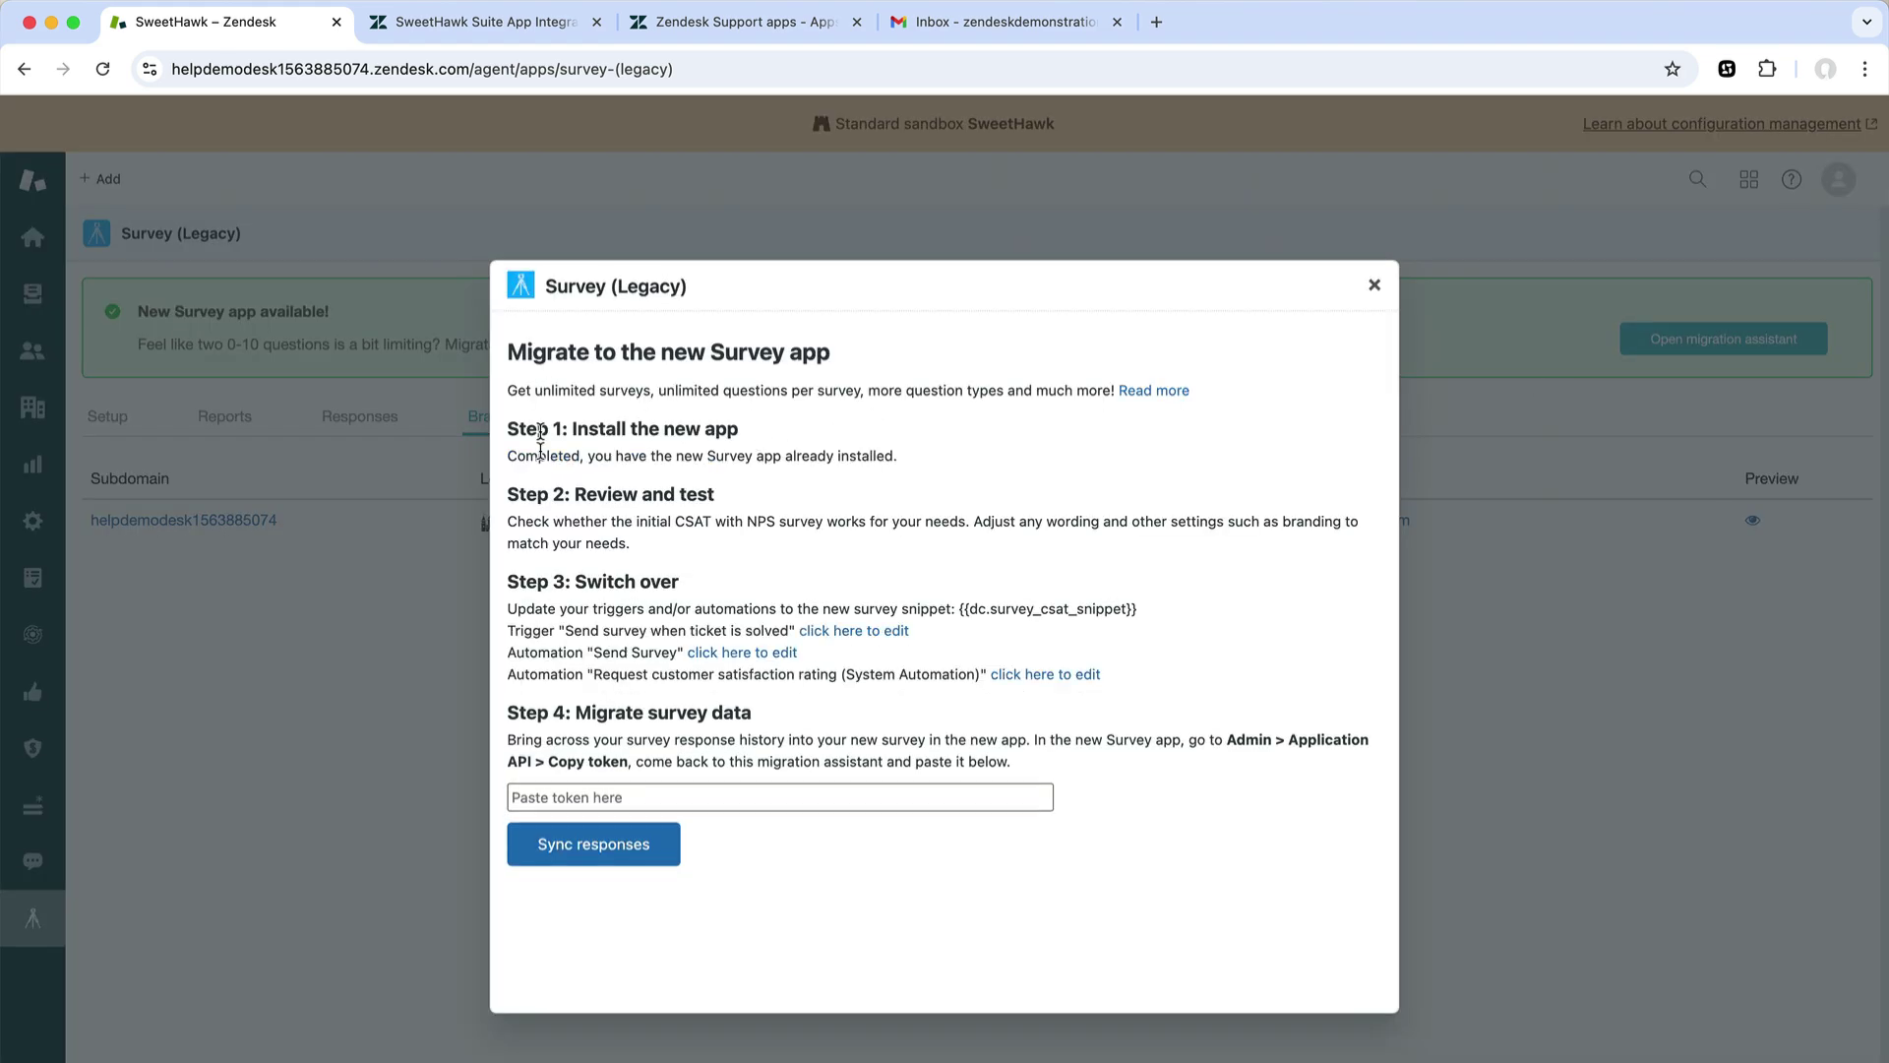
drag(573, 581, 726, 583)
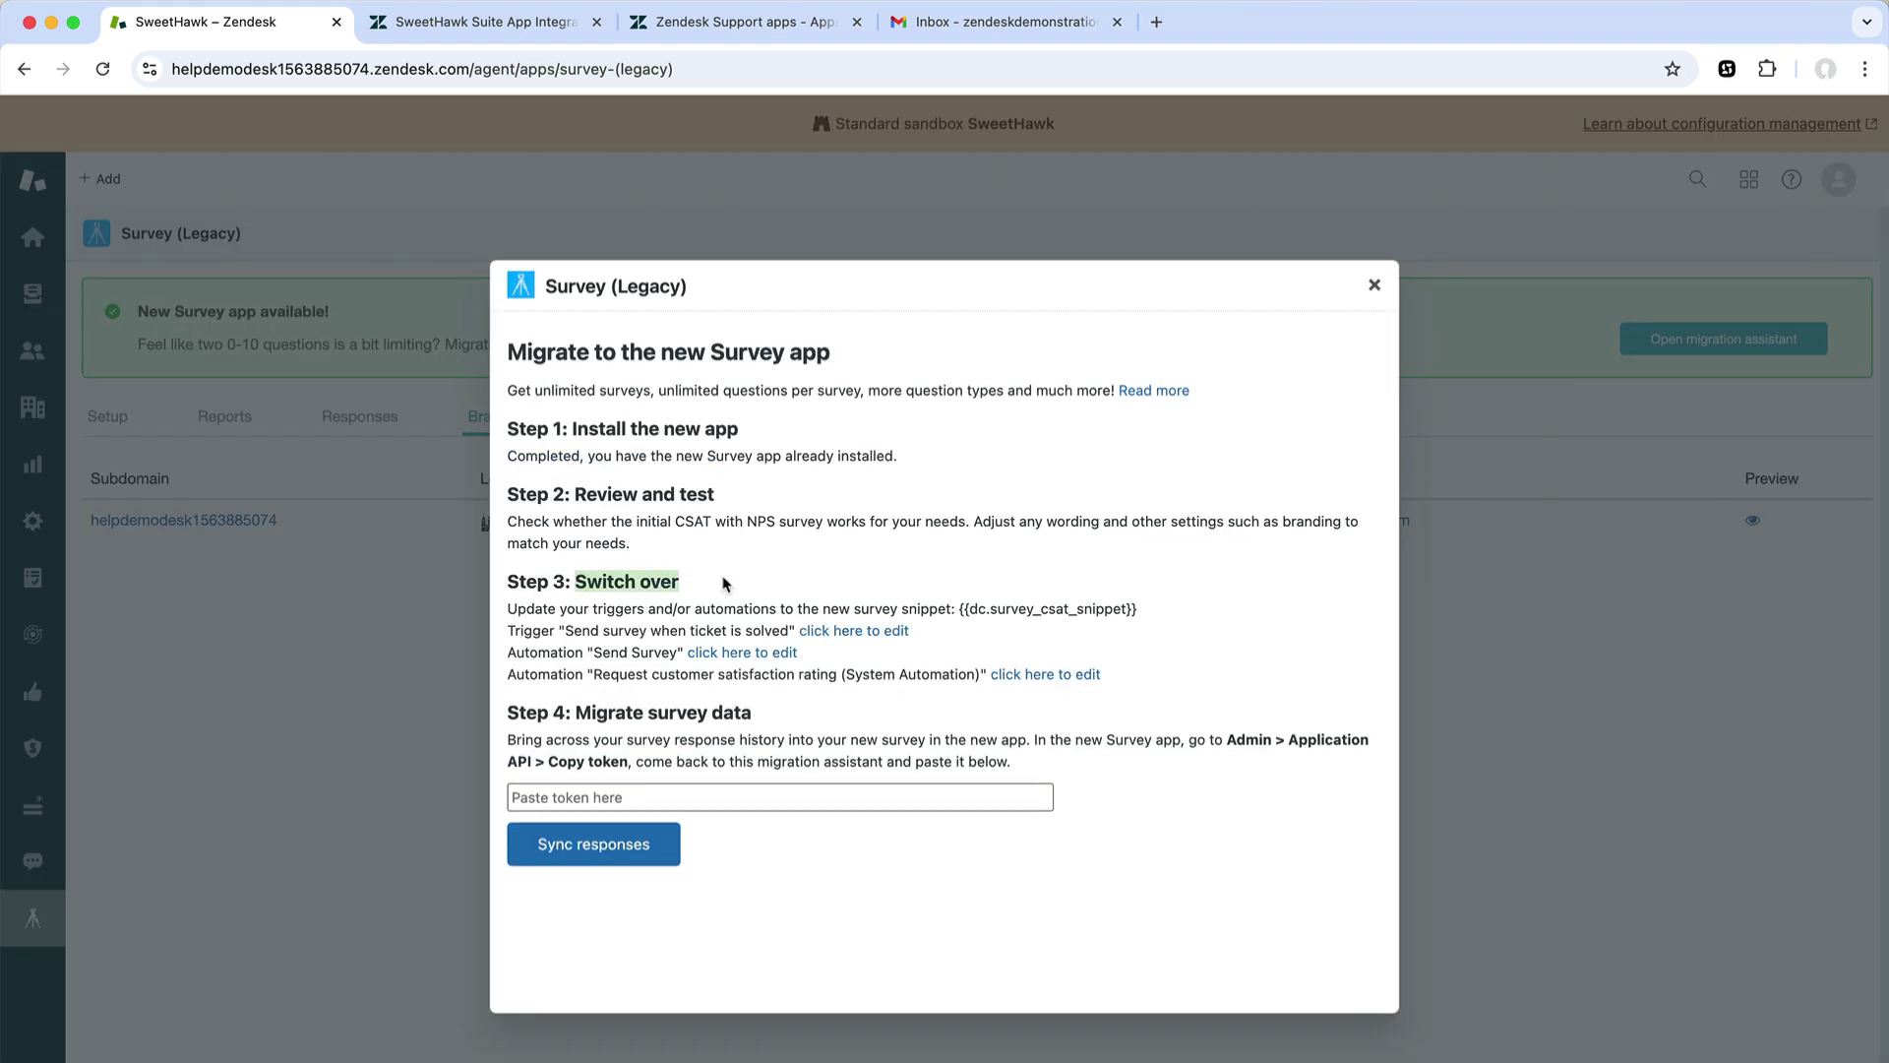
click(773, 590)
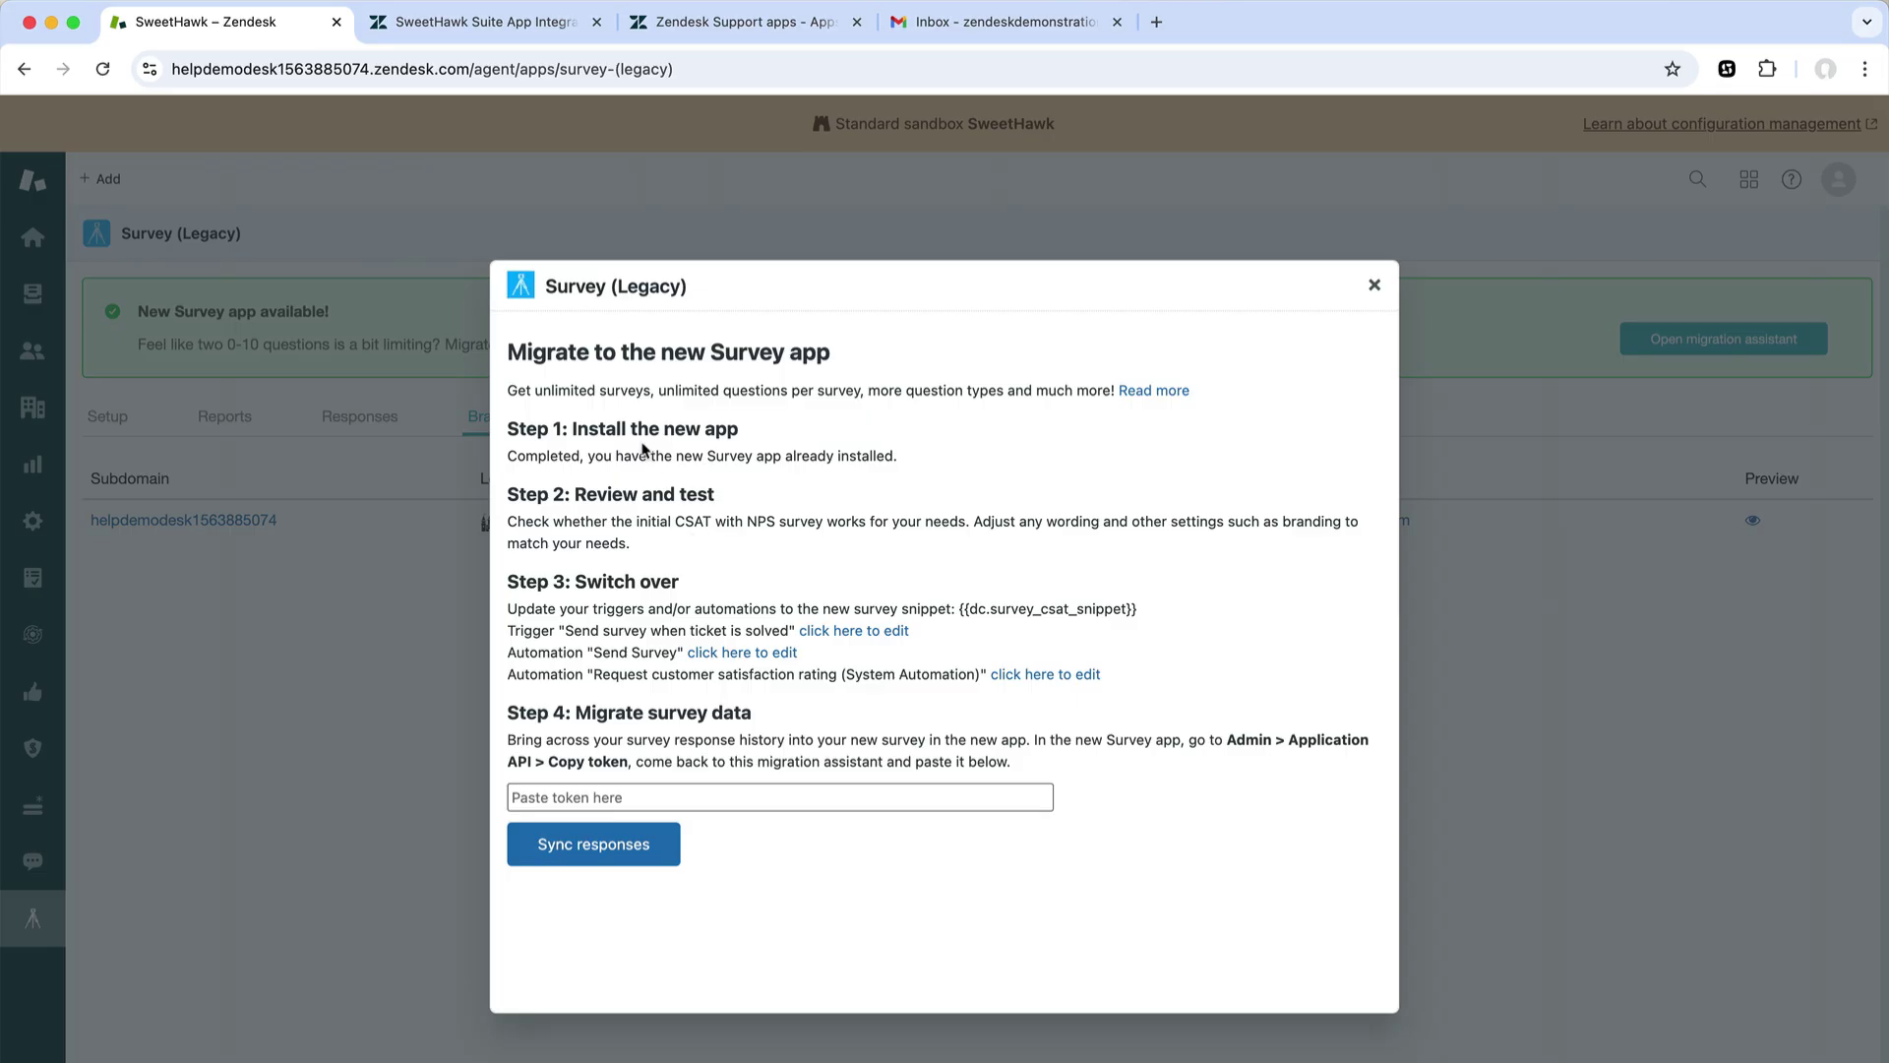
drag(516, 609, 759, 606)
click(696, 617)
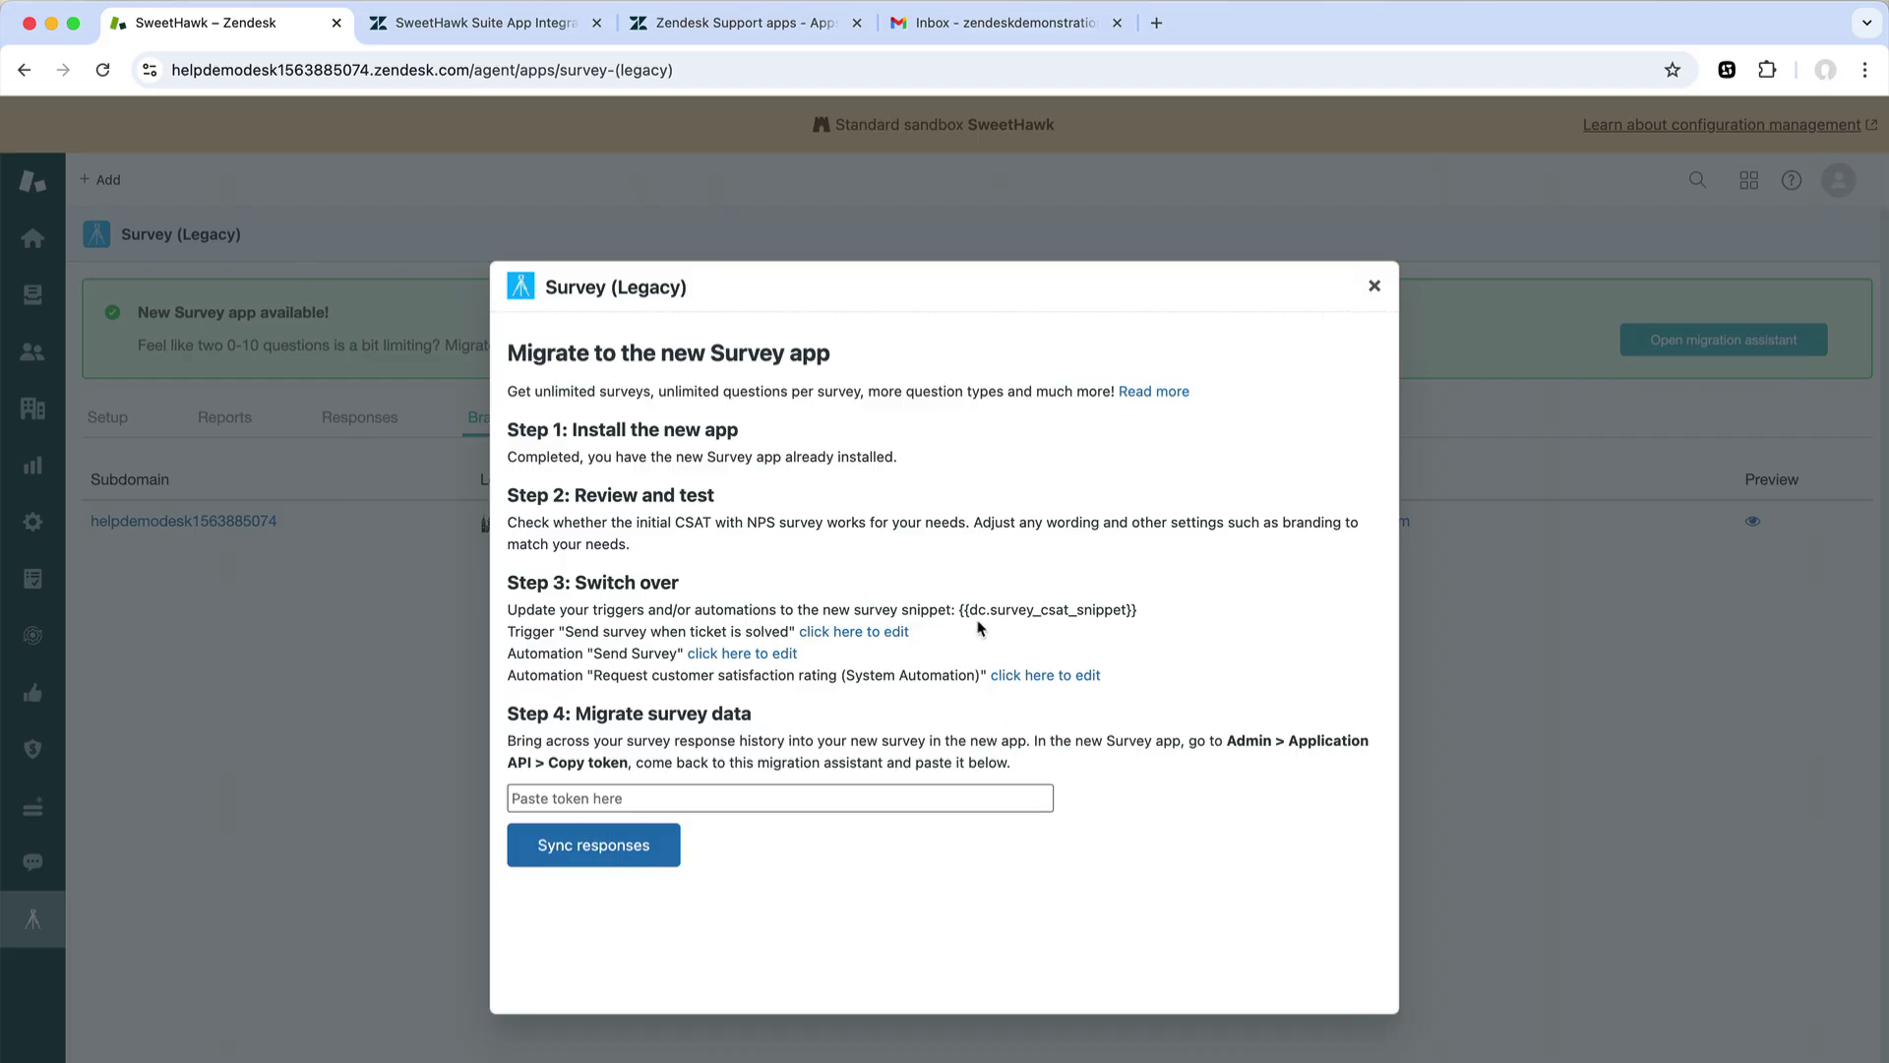
Close the migration assistant and examine the legacy survey placeholder in the app's setup.
click(1375, 287)
click(106, 422)
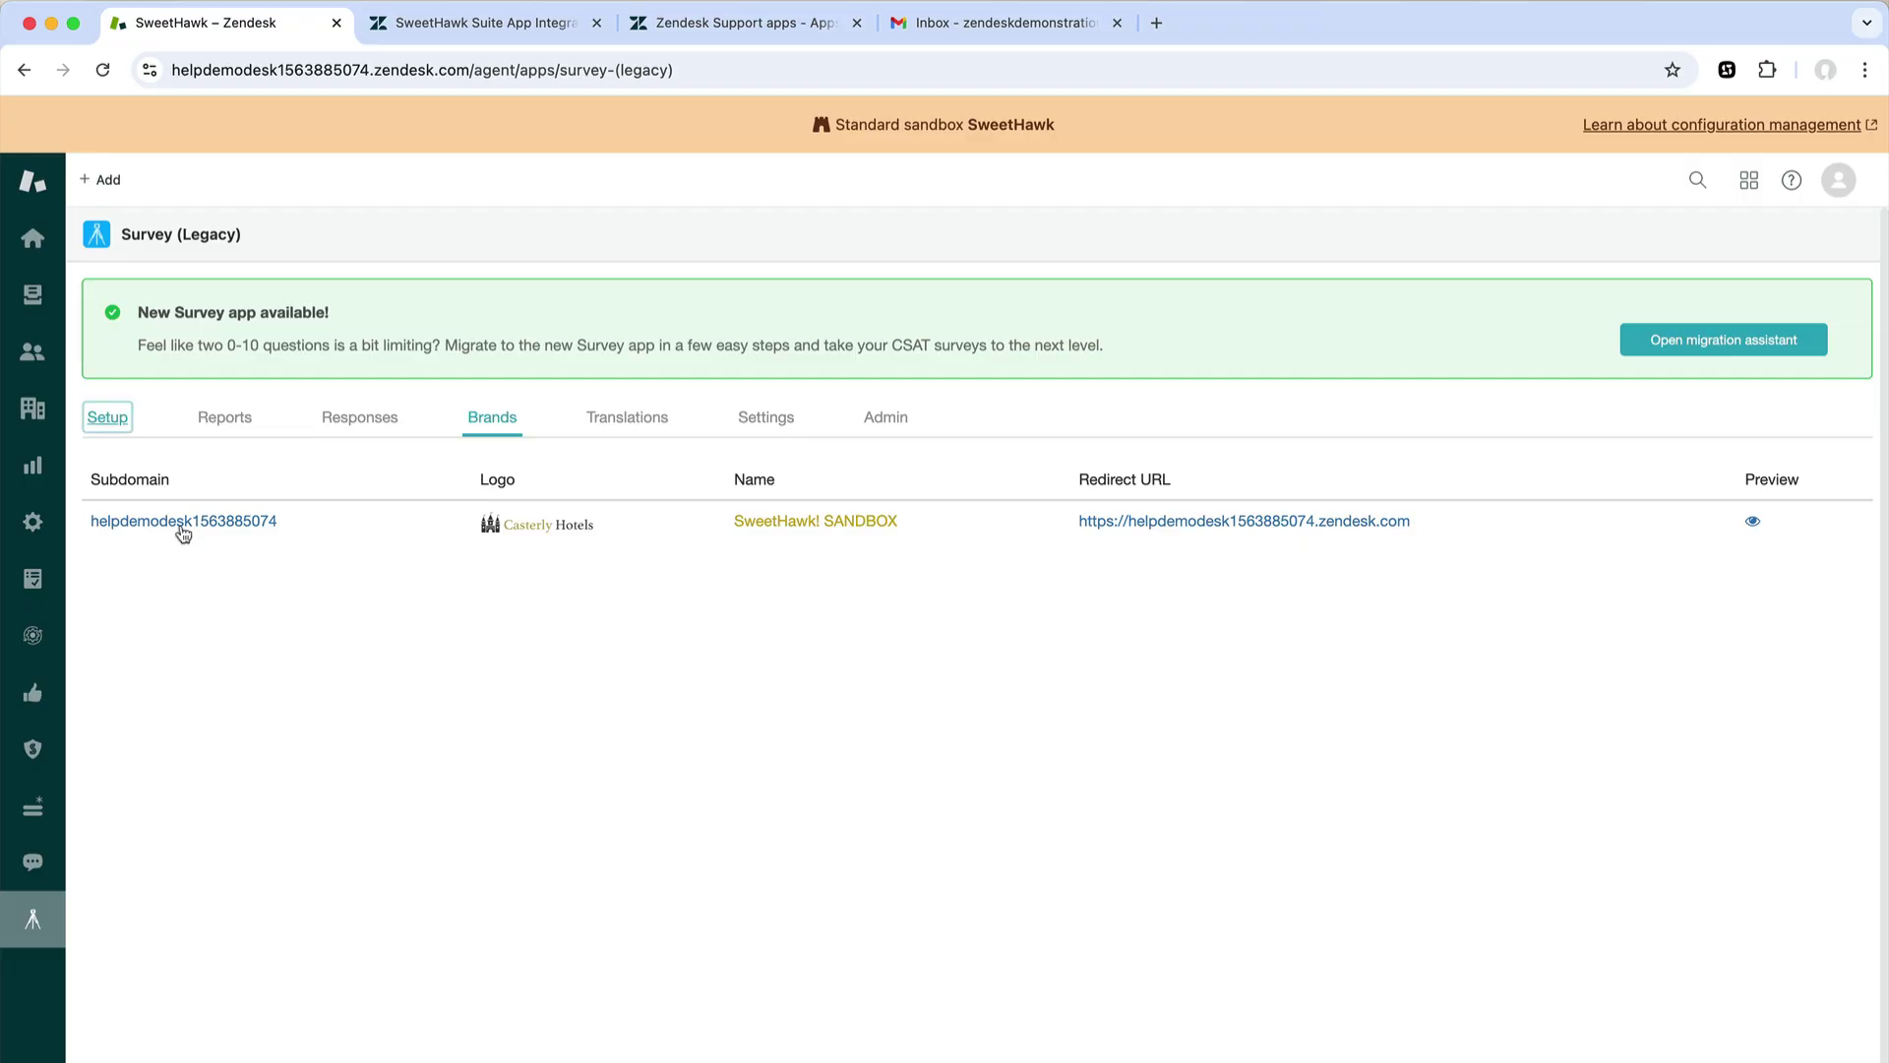
click(95, 564)
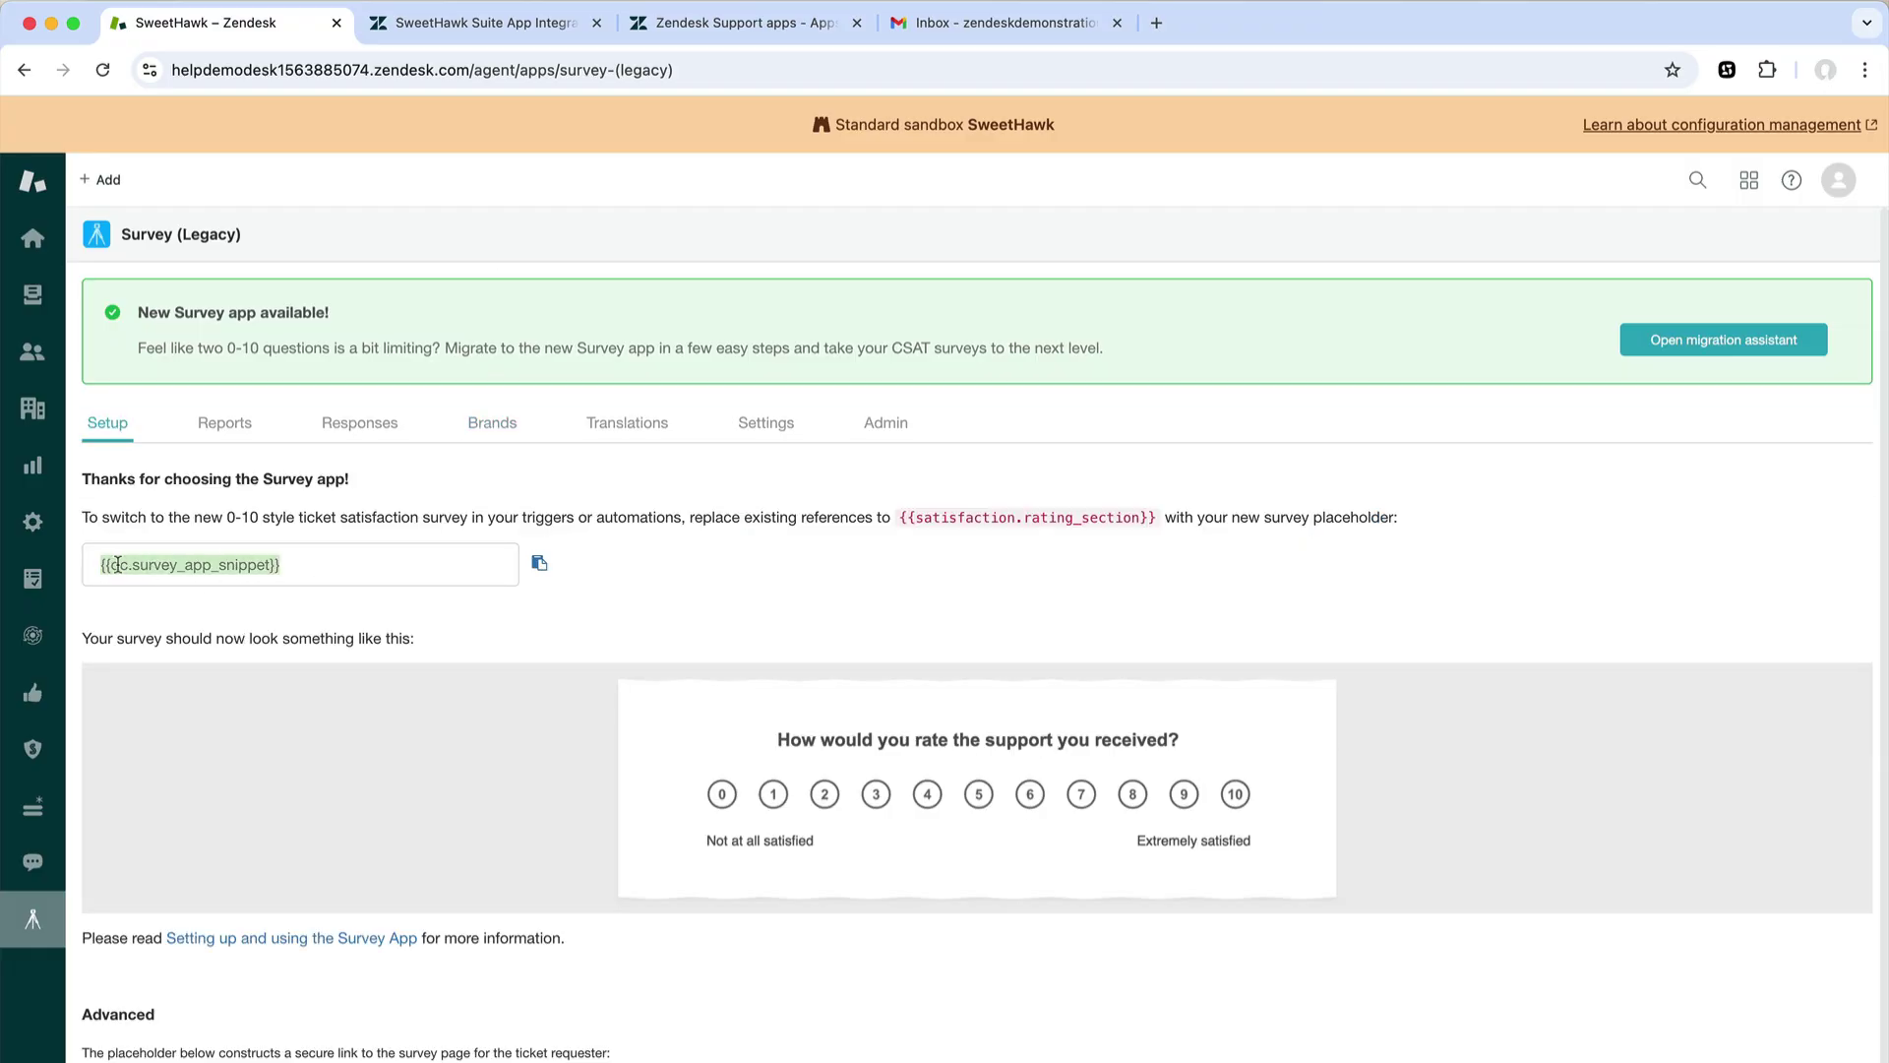
Reopen the migration assistant, check the new snippet, and open the "Send survey when ticket is solved" trigger in a separate browser tab.
click(1739, 342)
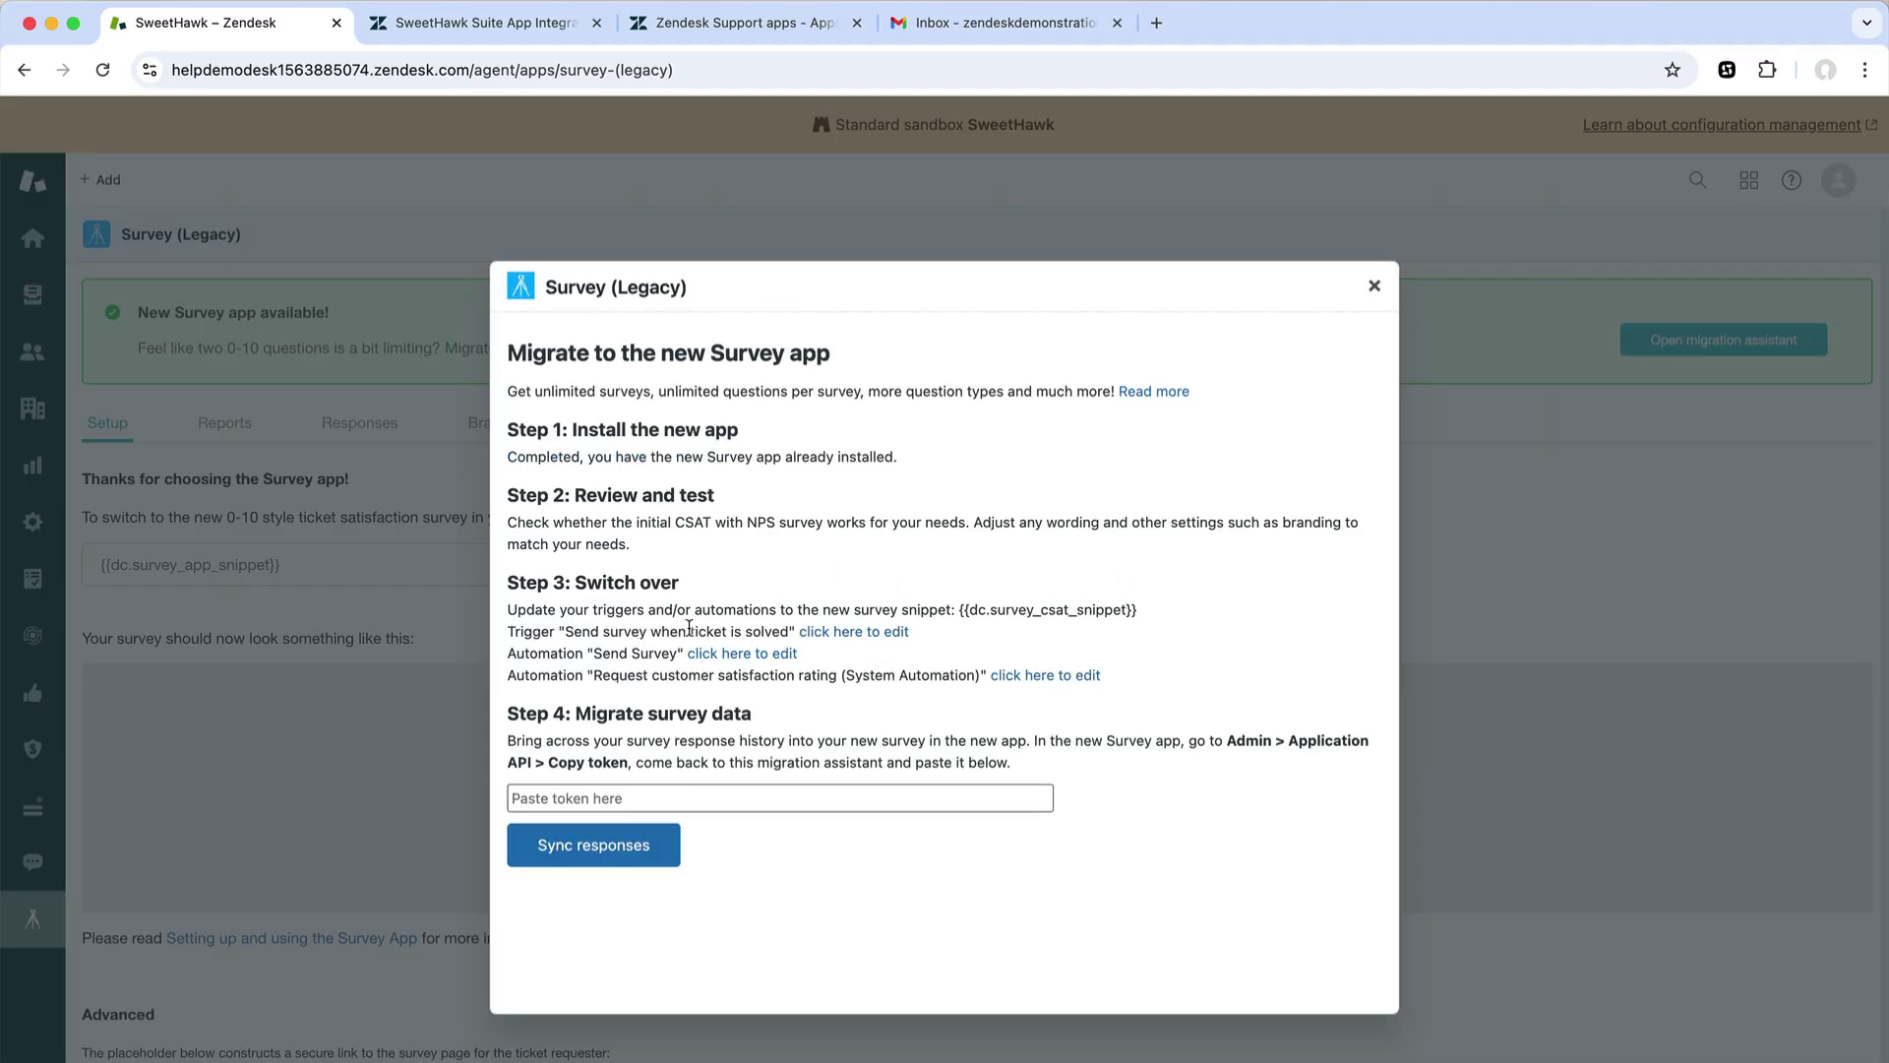
drag(959, 612, 1160, 621)
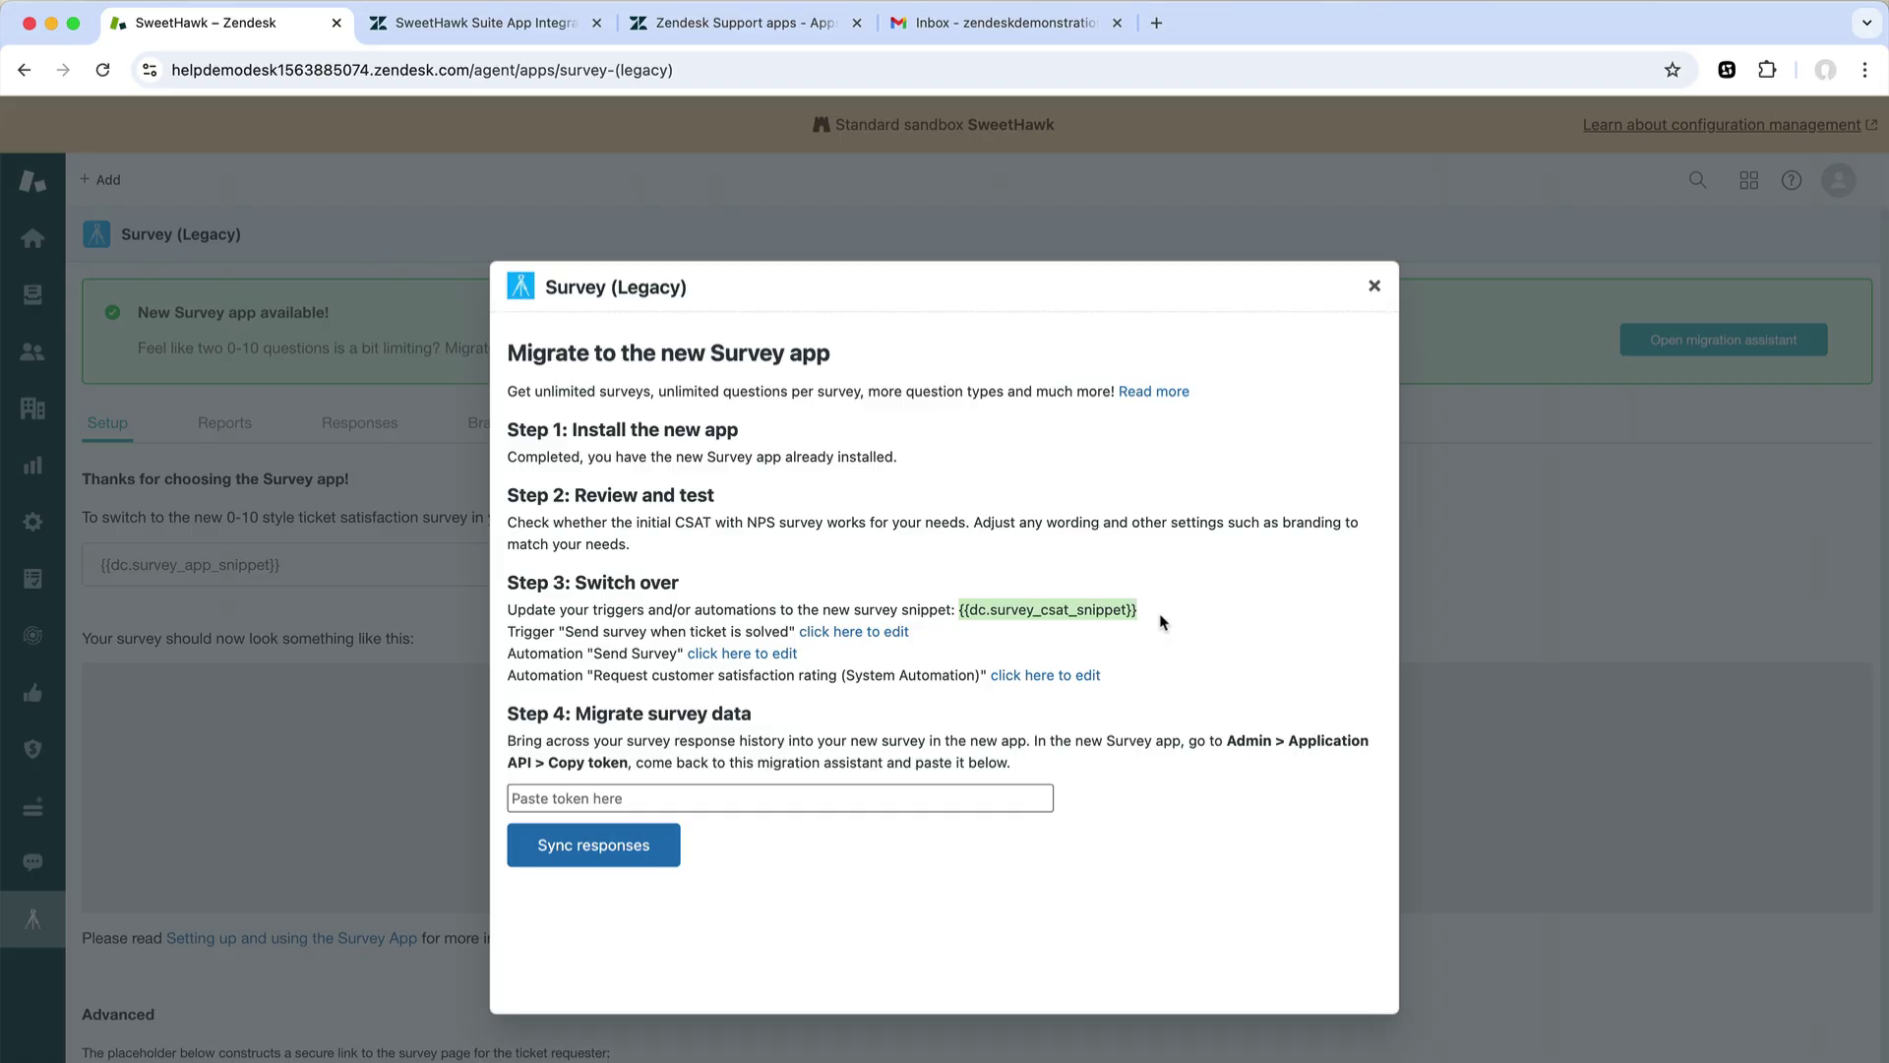
right_click(844, 633)
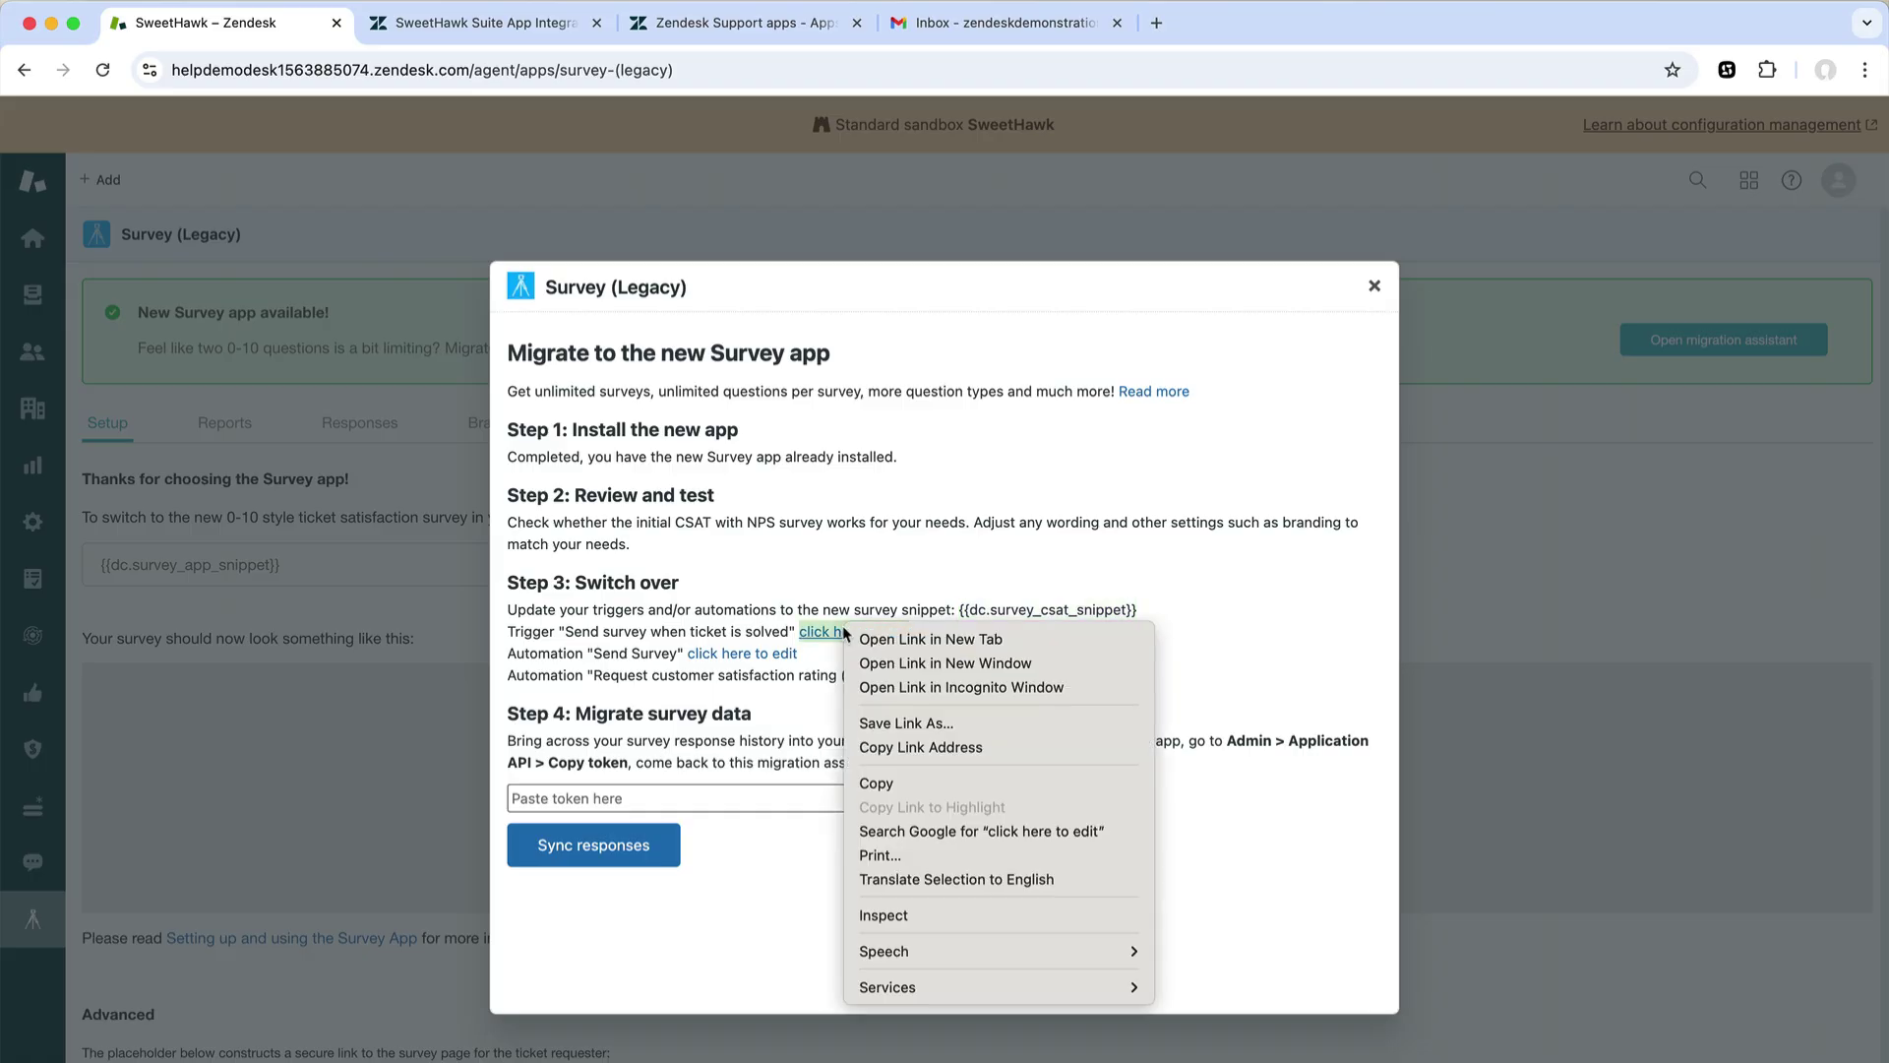
click(901, 640)
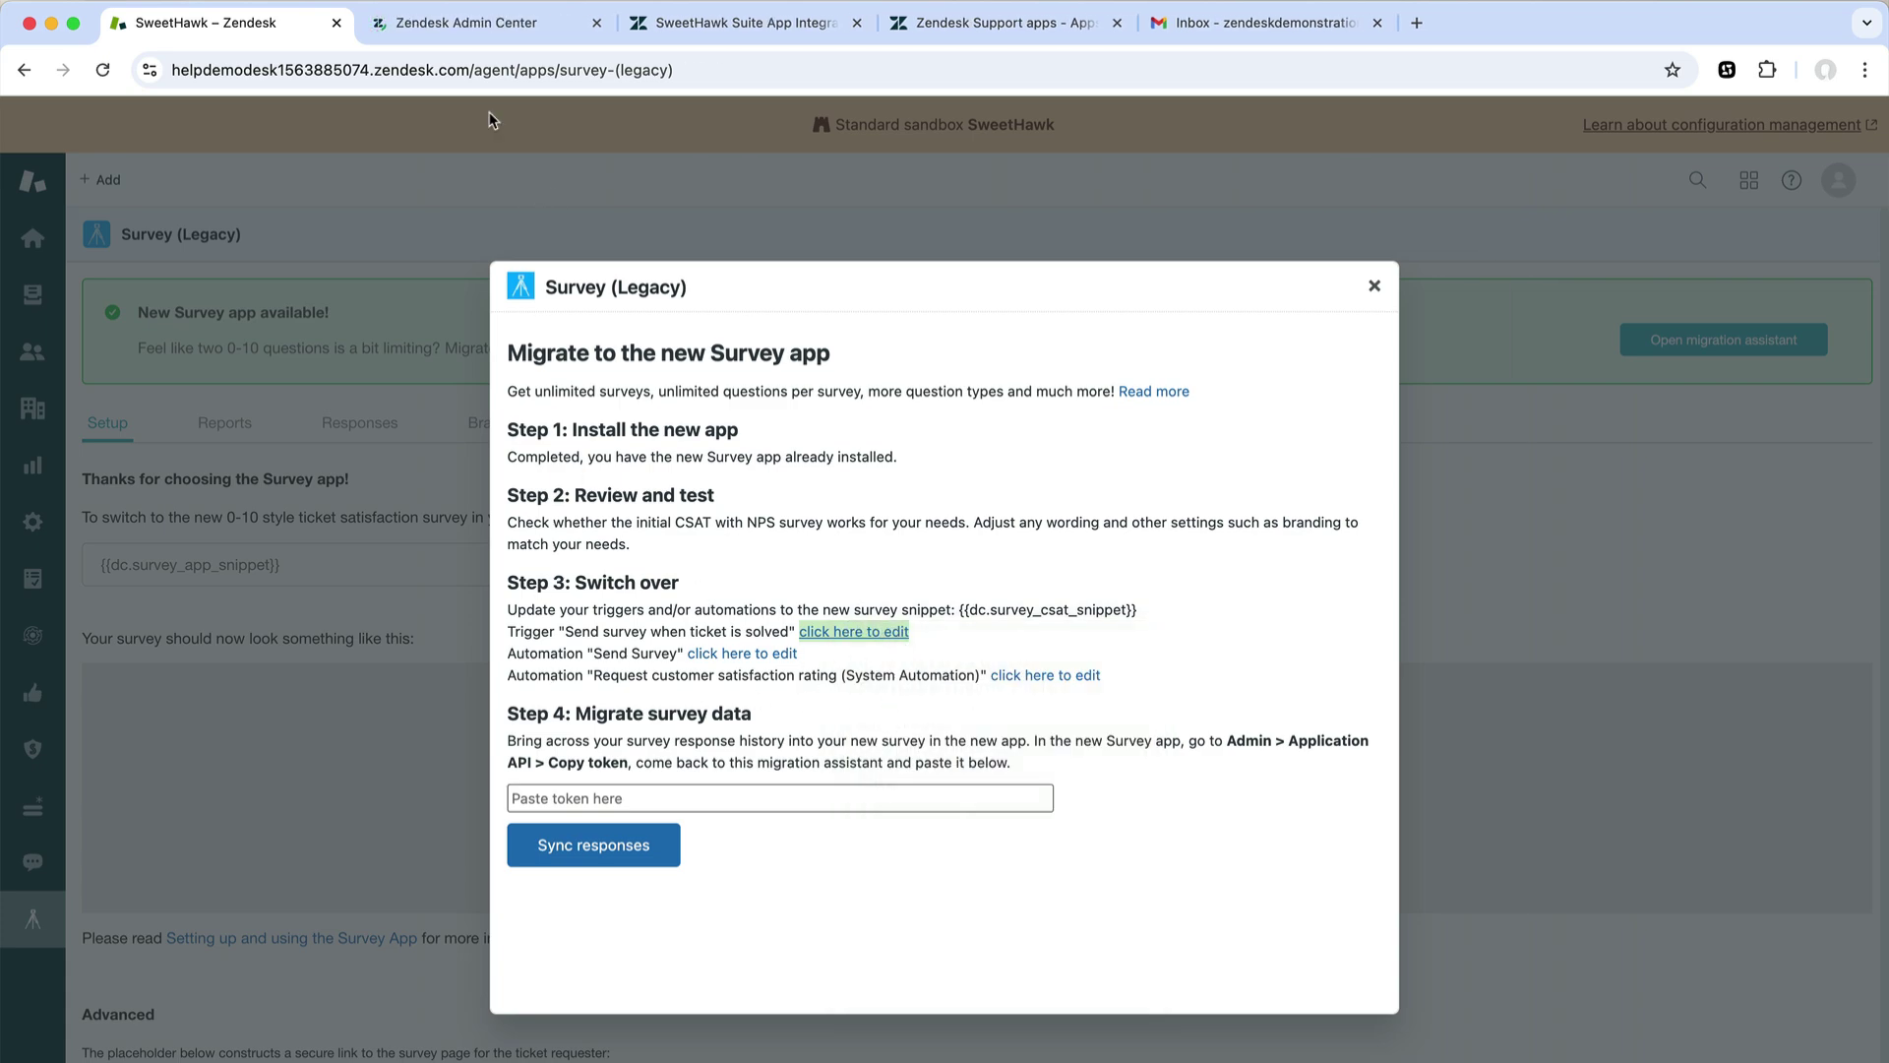
Copy the new survey snippet {{dc.survey_csat_snippet}} from Step 3 of the migration assistant.
click(984, 626)
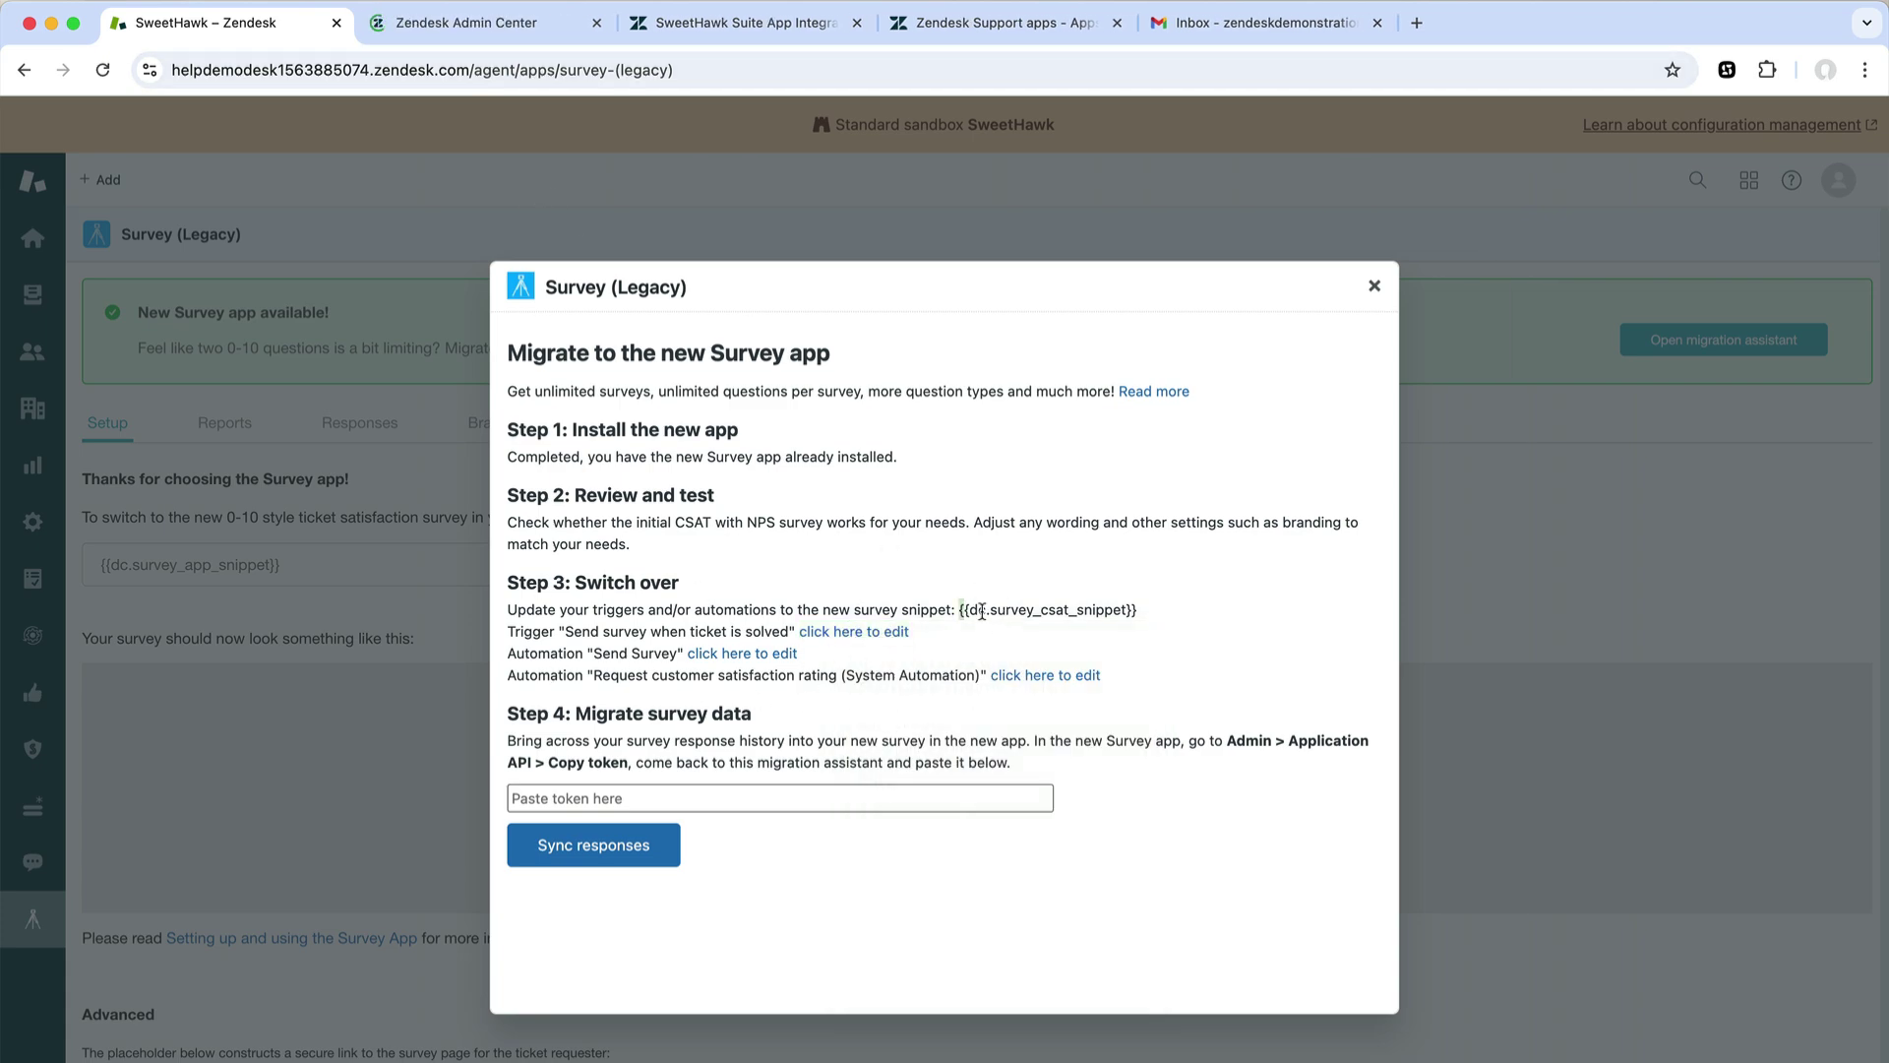
mouse_move(982, 611)
mouse_down()
mouse_move(1138, 611)
mouse_move(960, 610)
mouse_up()
key(super+c)
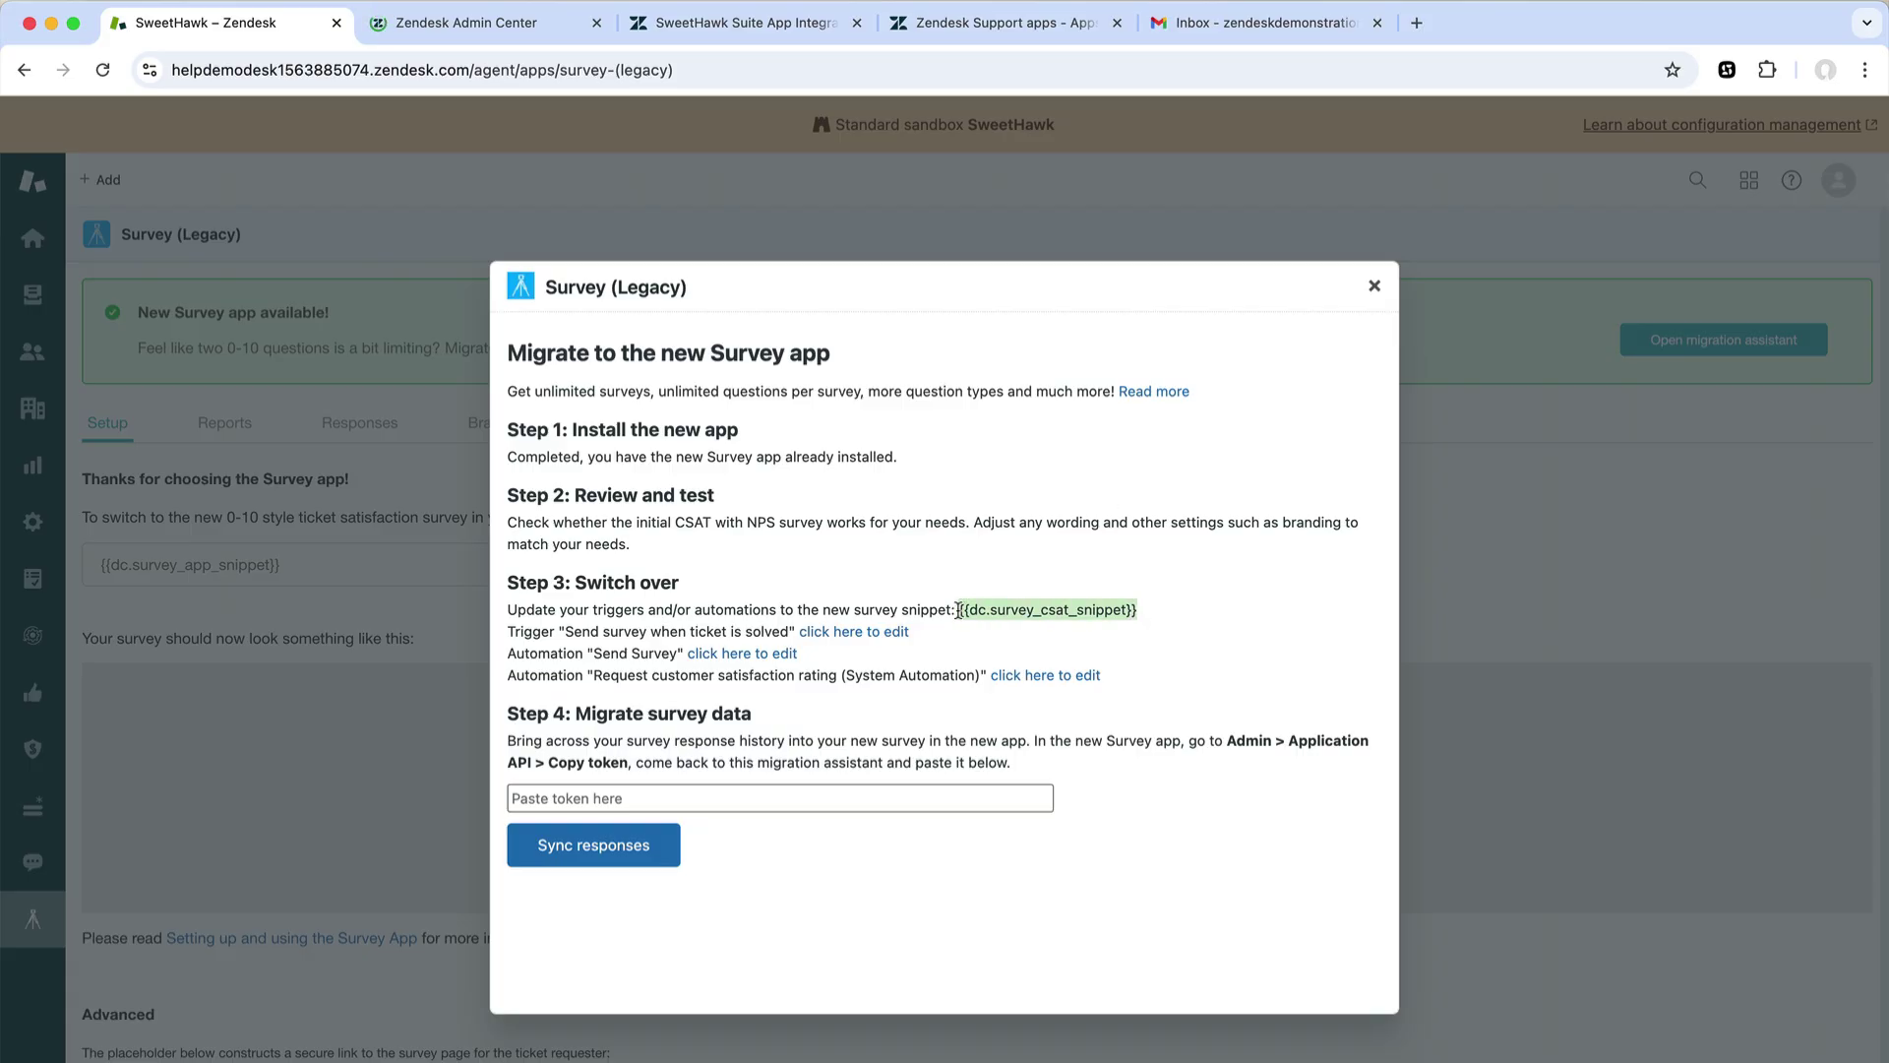
Replace {{dc.survey_app_snippet}} with {{dc.survey_csat_snippet}} in the email body of the "Send survey when ticket is solved" trigger and save the trigger.
click(458, 23)
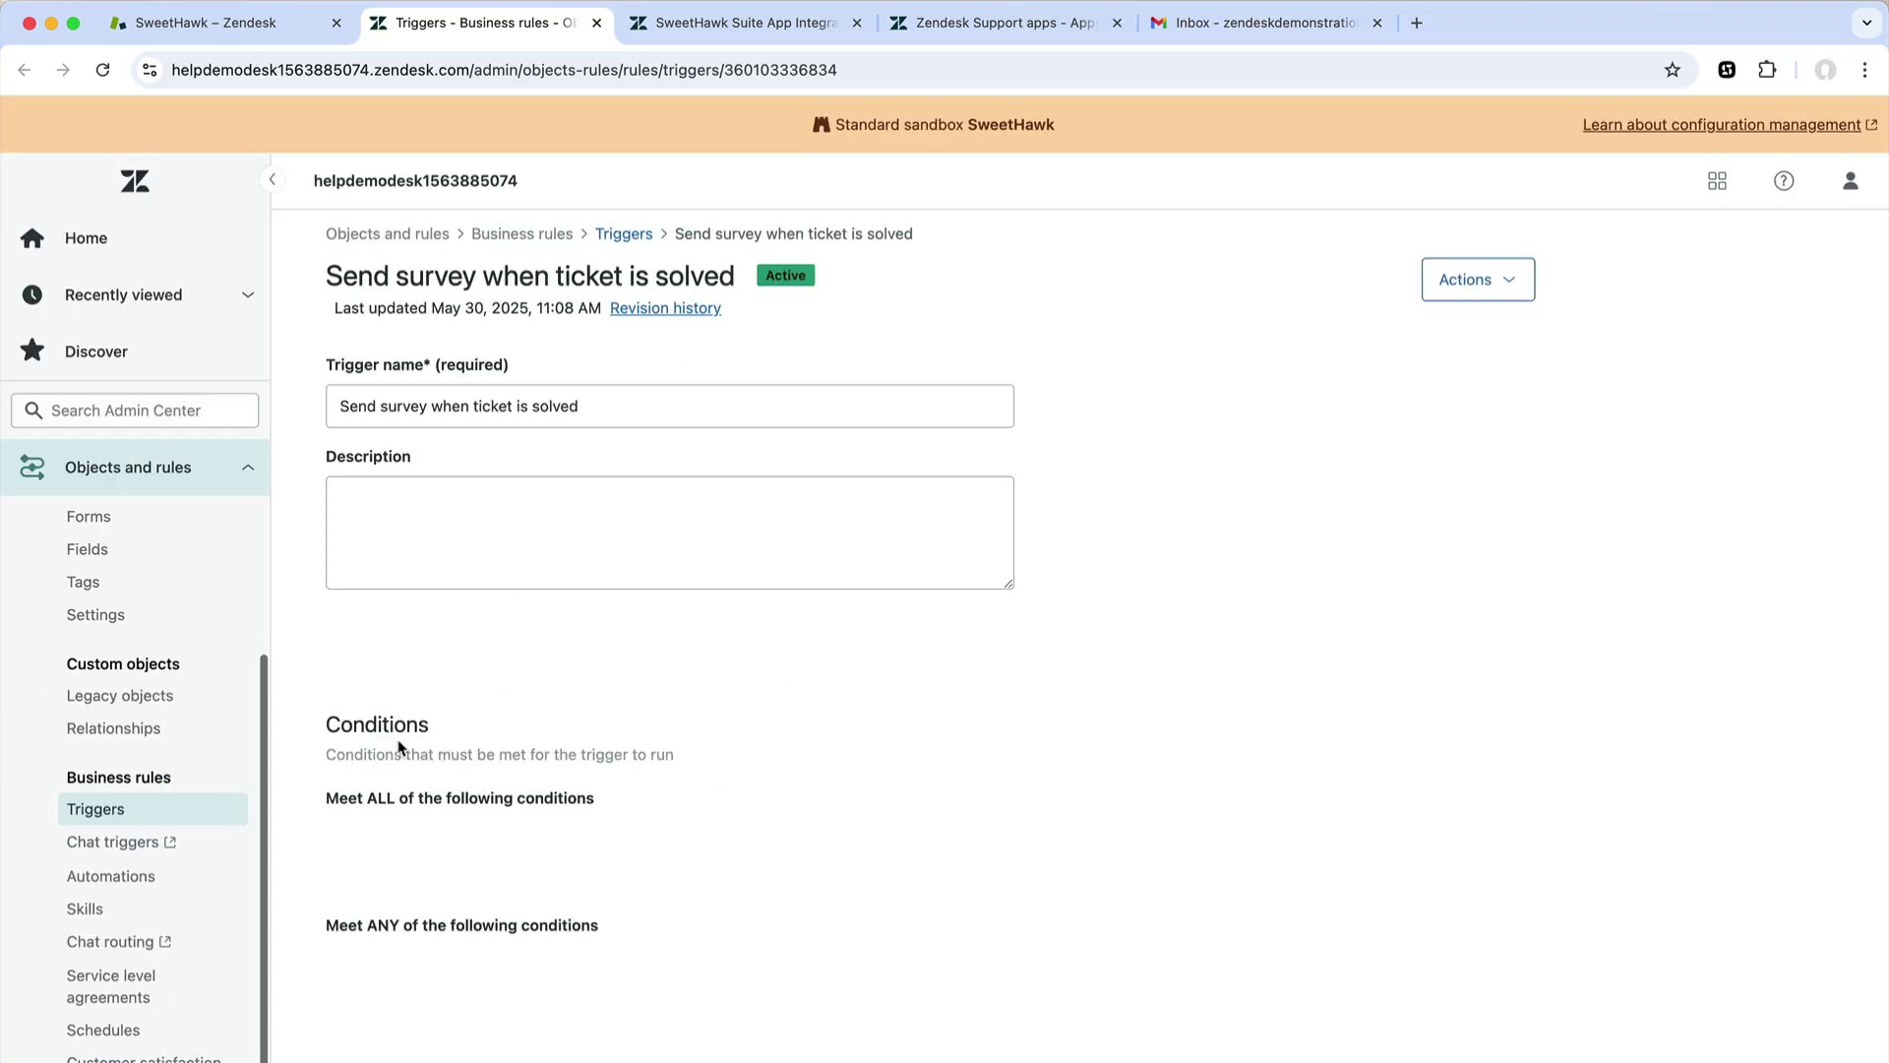
scroll(605, 802, down, 8)
scroll(616, 827, down, 5)
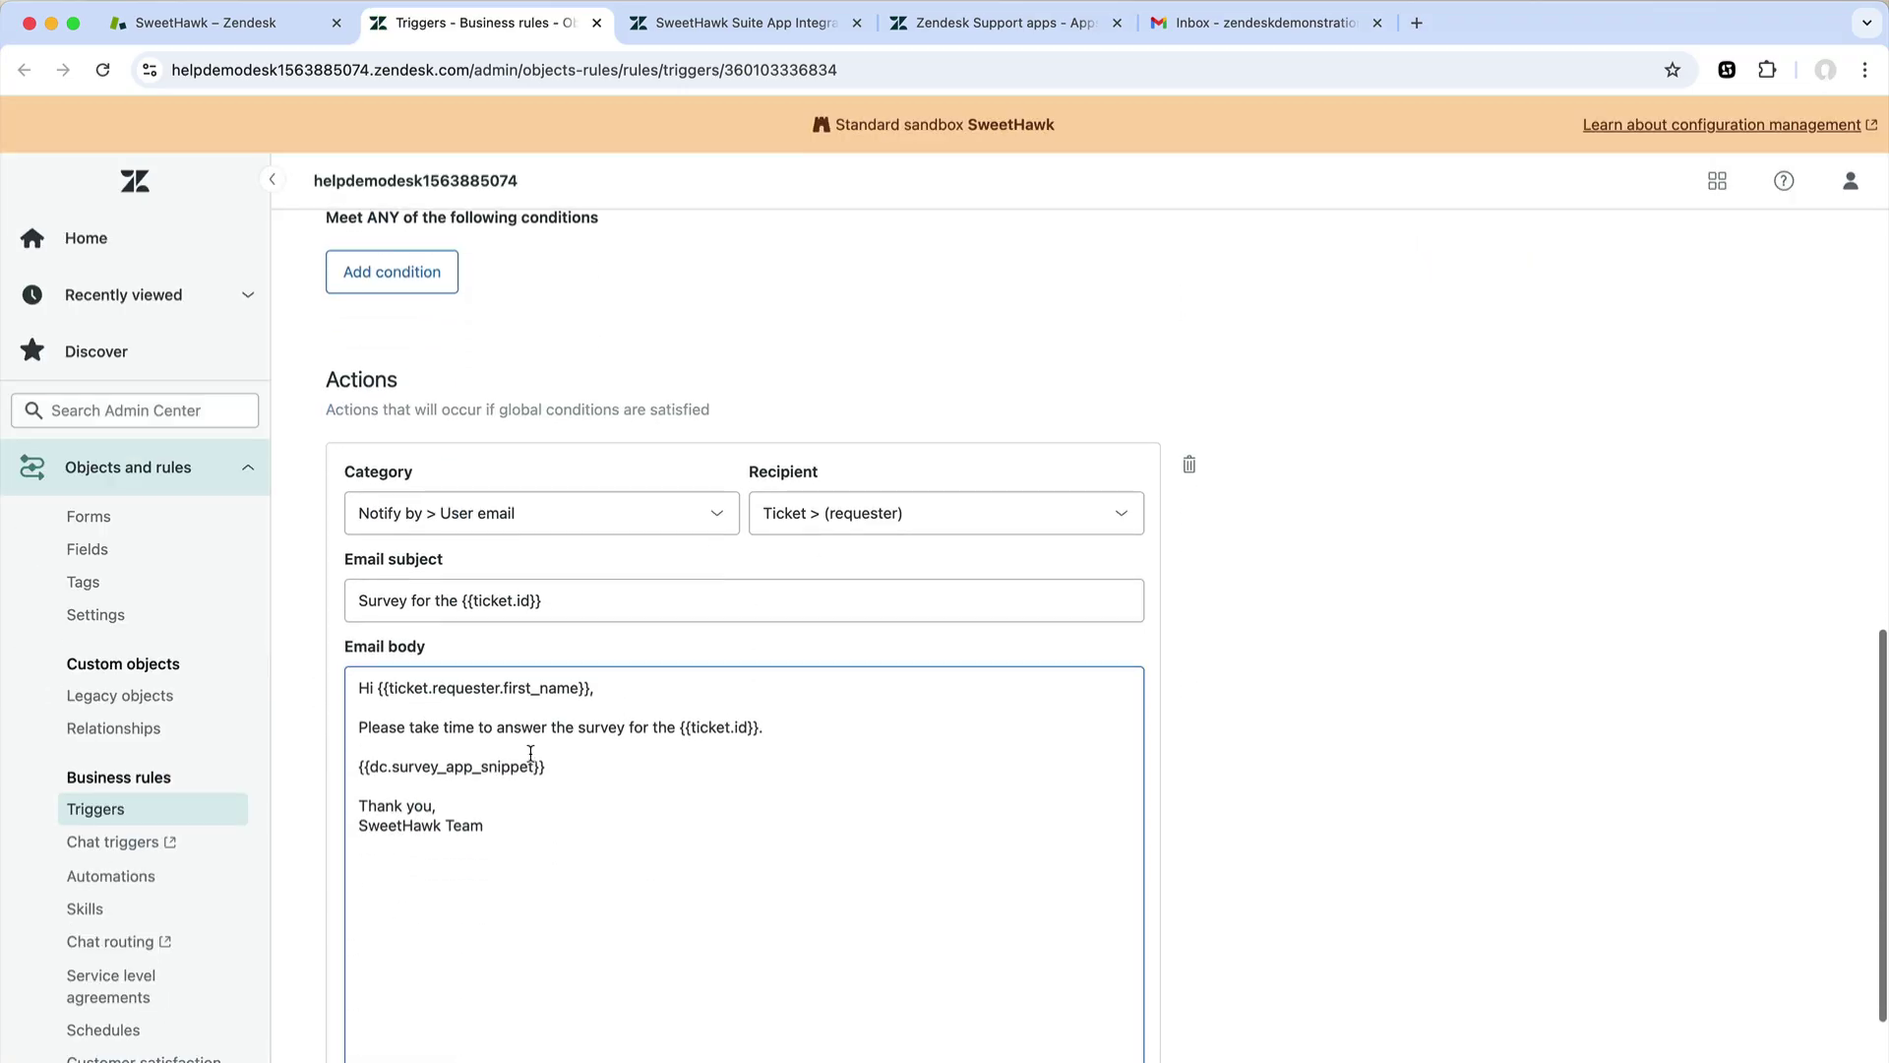
drag(561, 765, 340, 776)
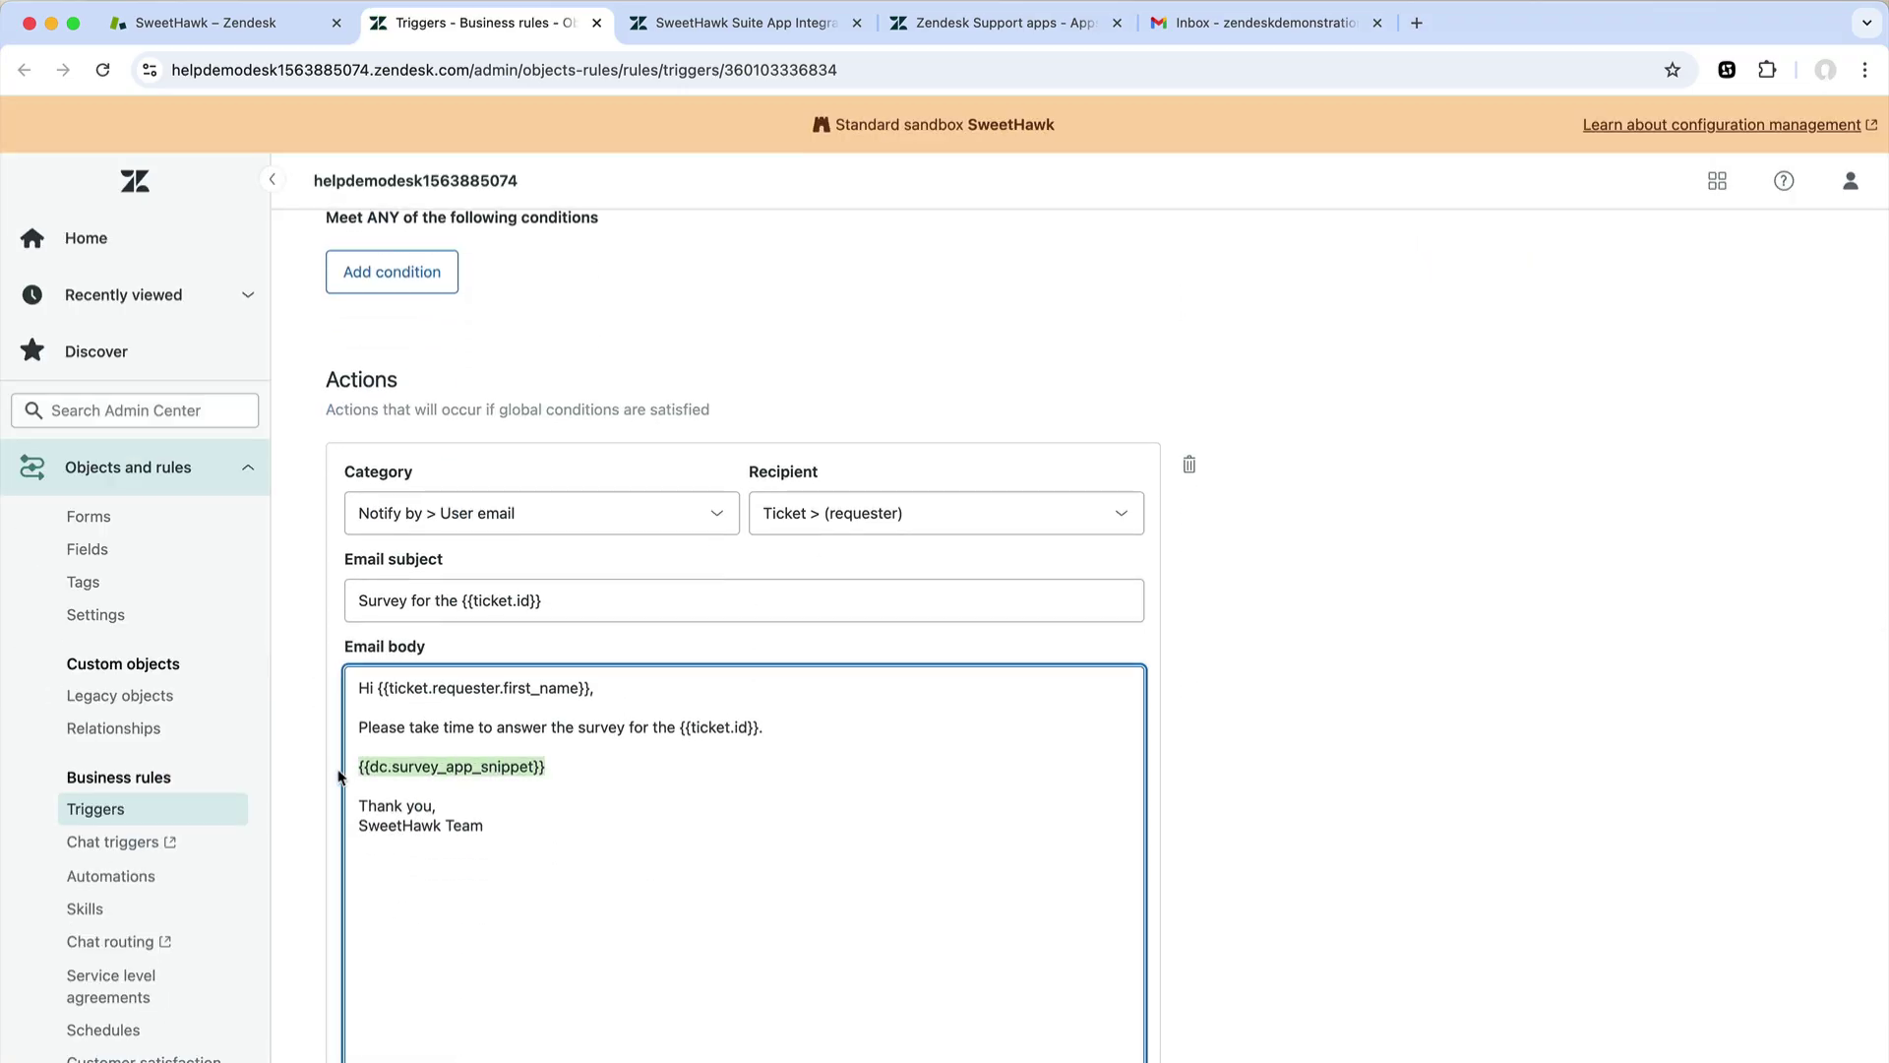
key(super+v)
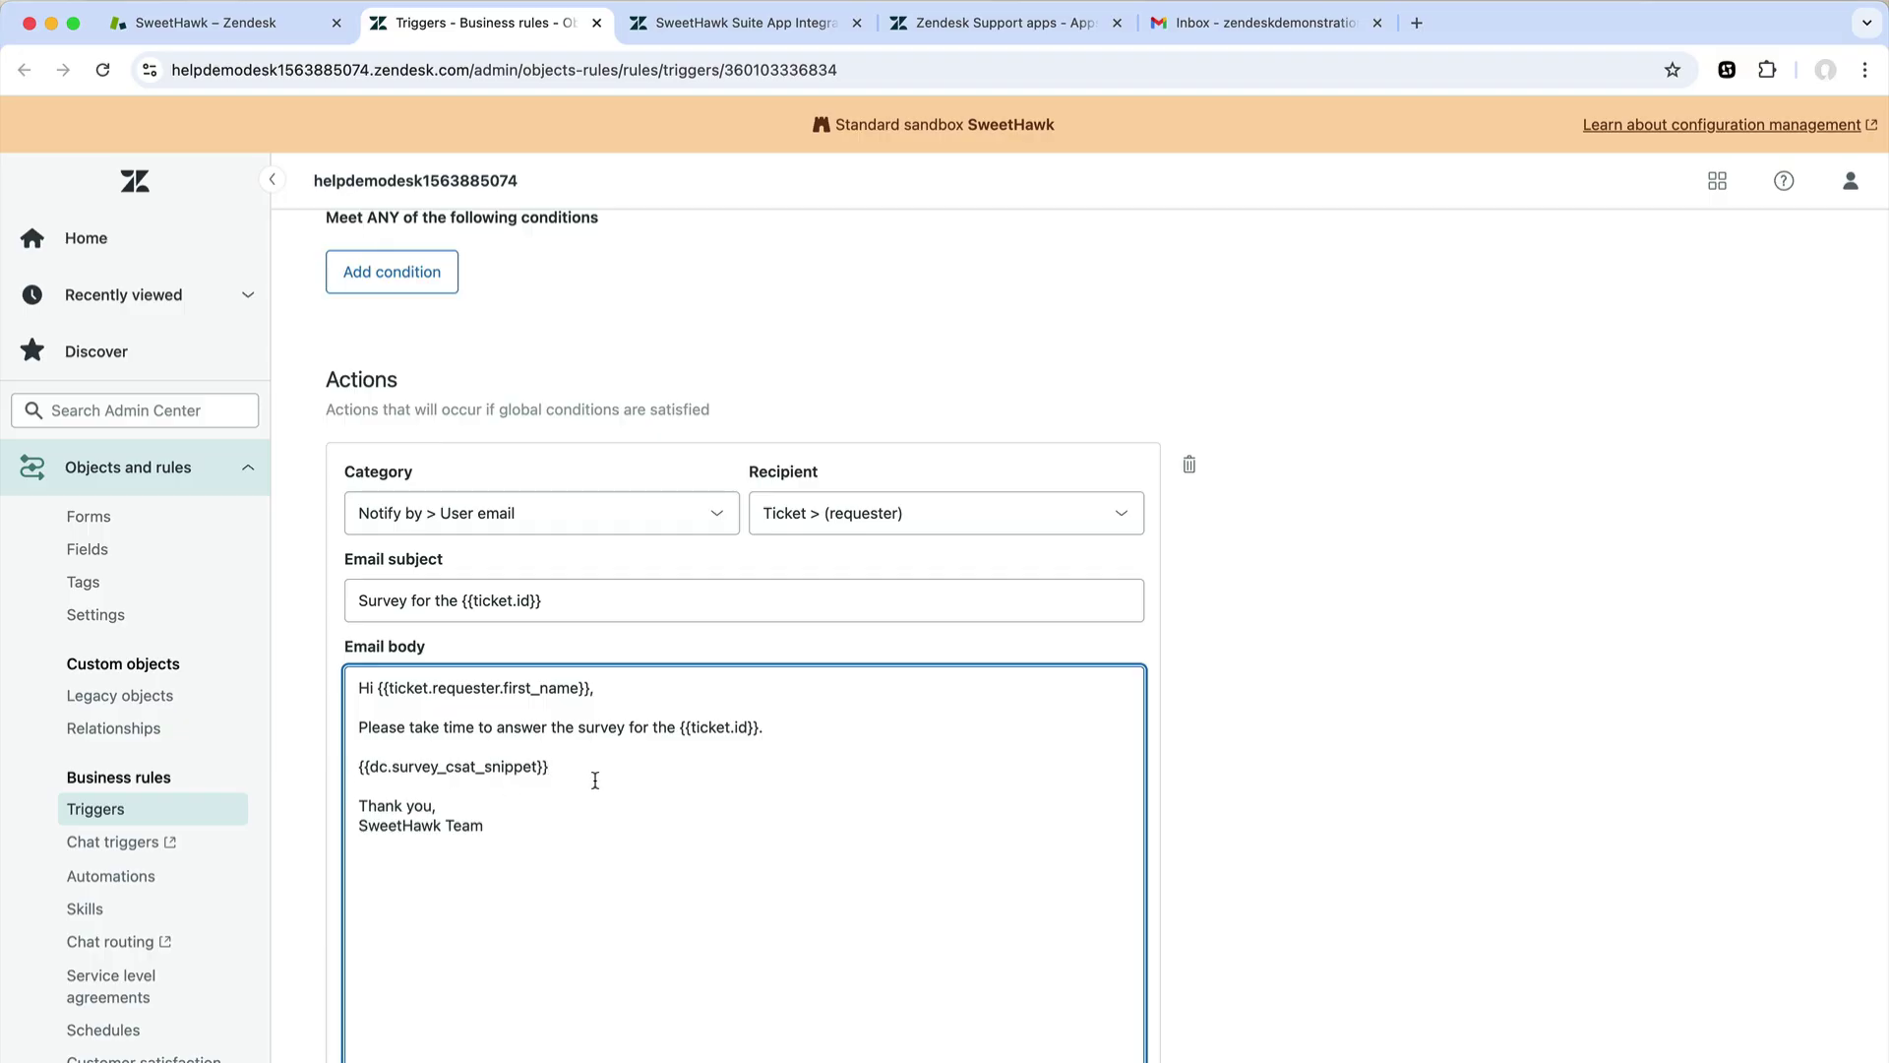
key(super+z)
key(super+v)
key(super+z)
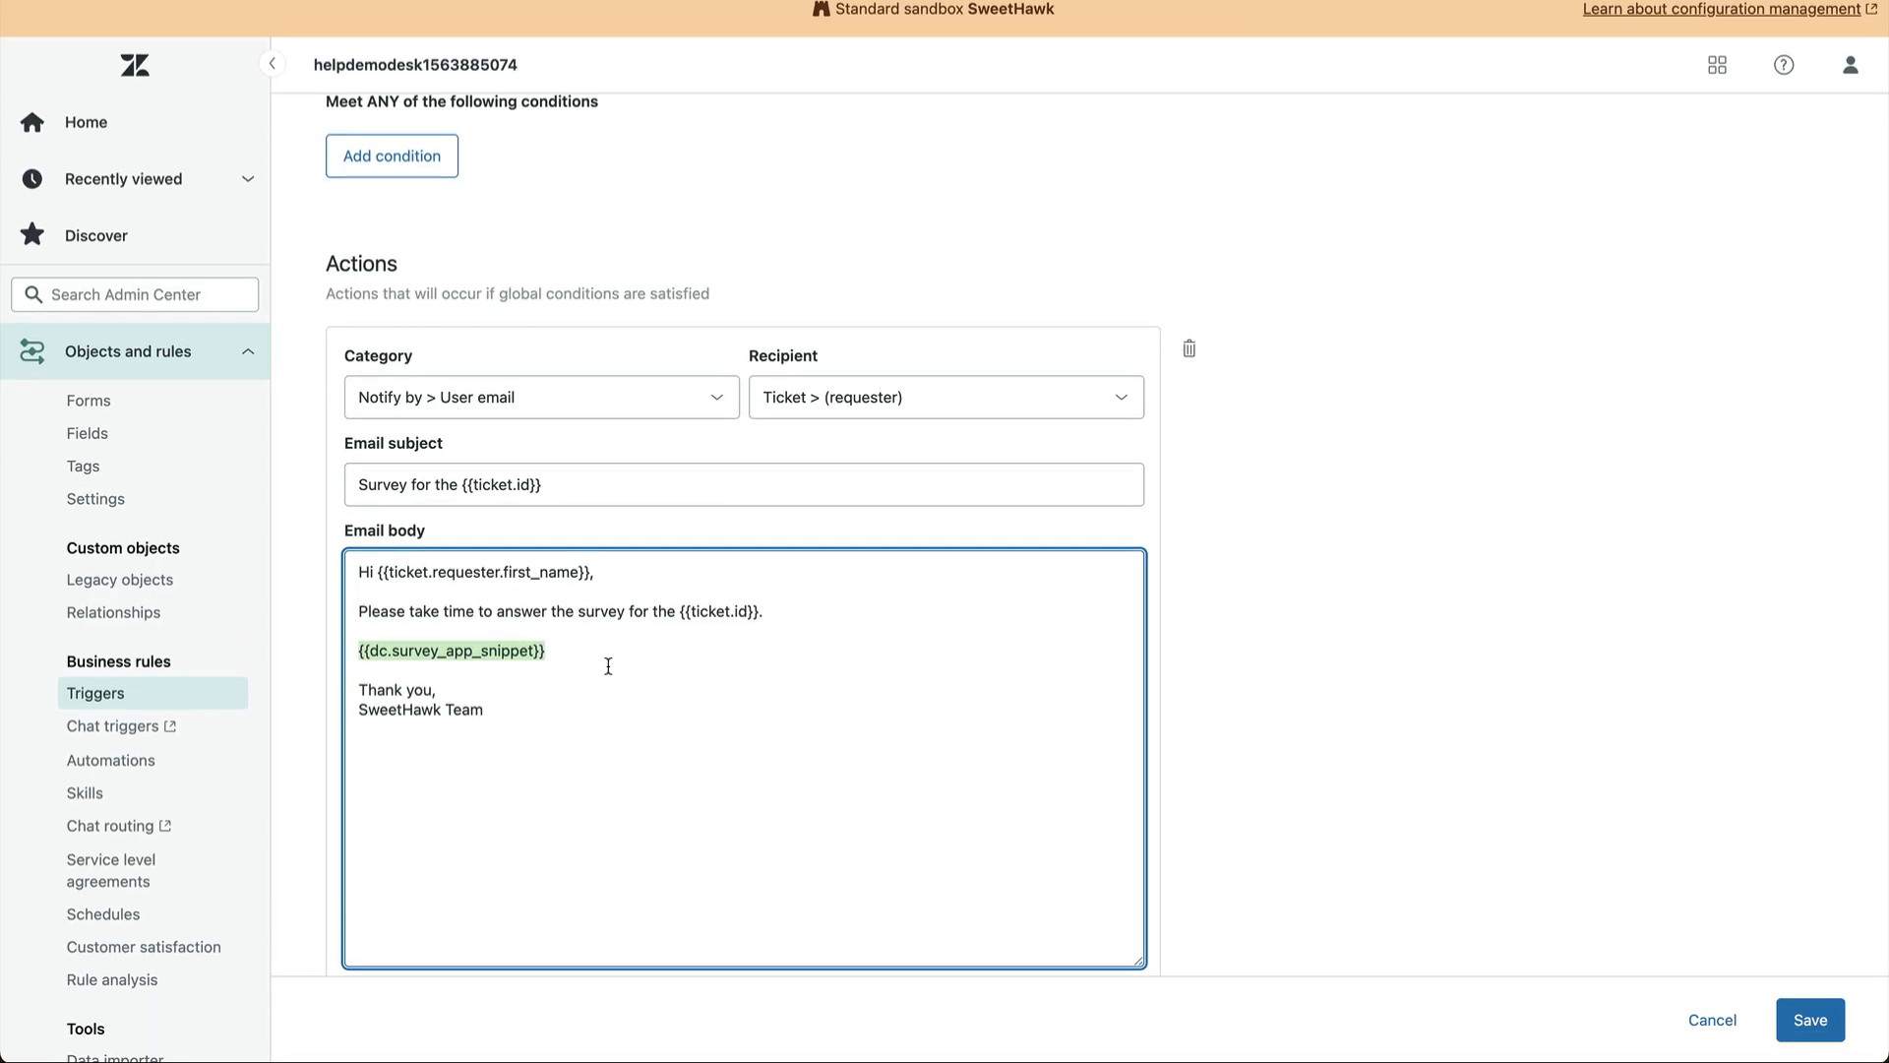
key(super+v)
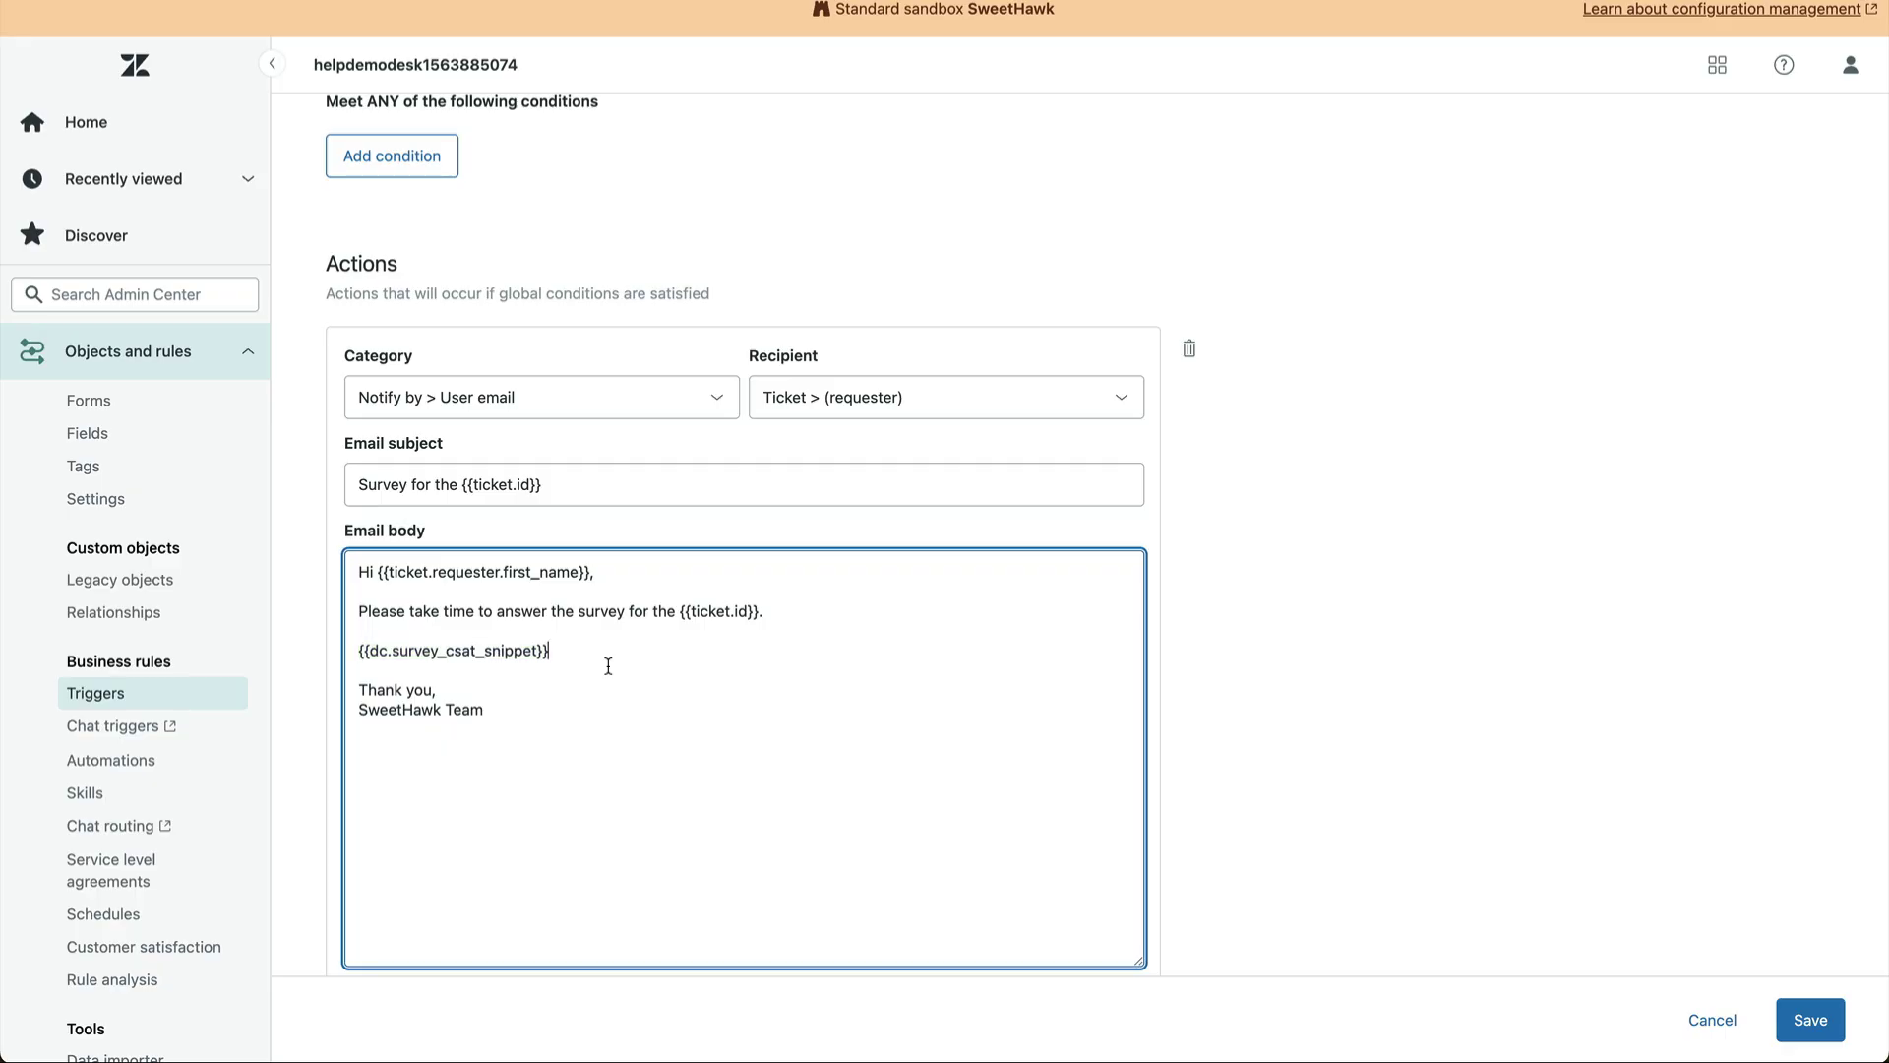
click(1806, 1023)
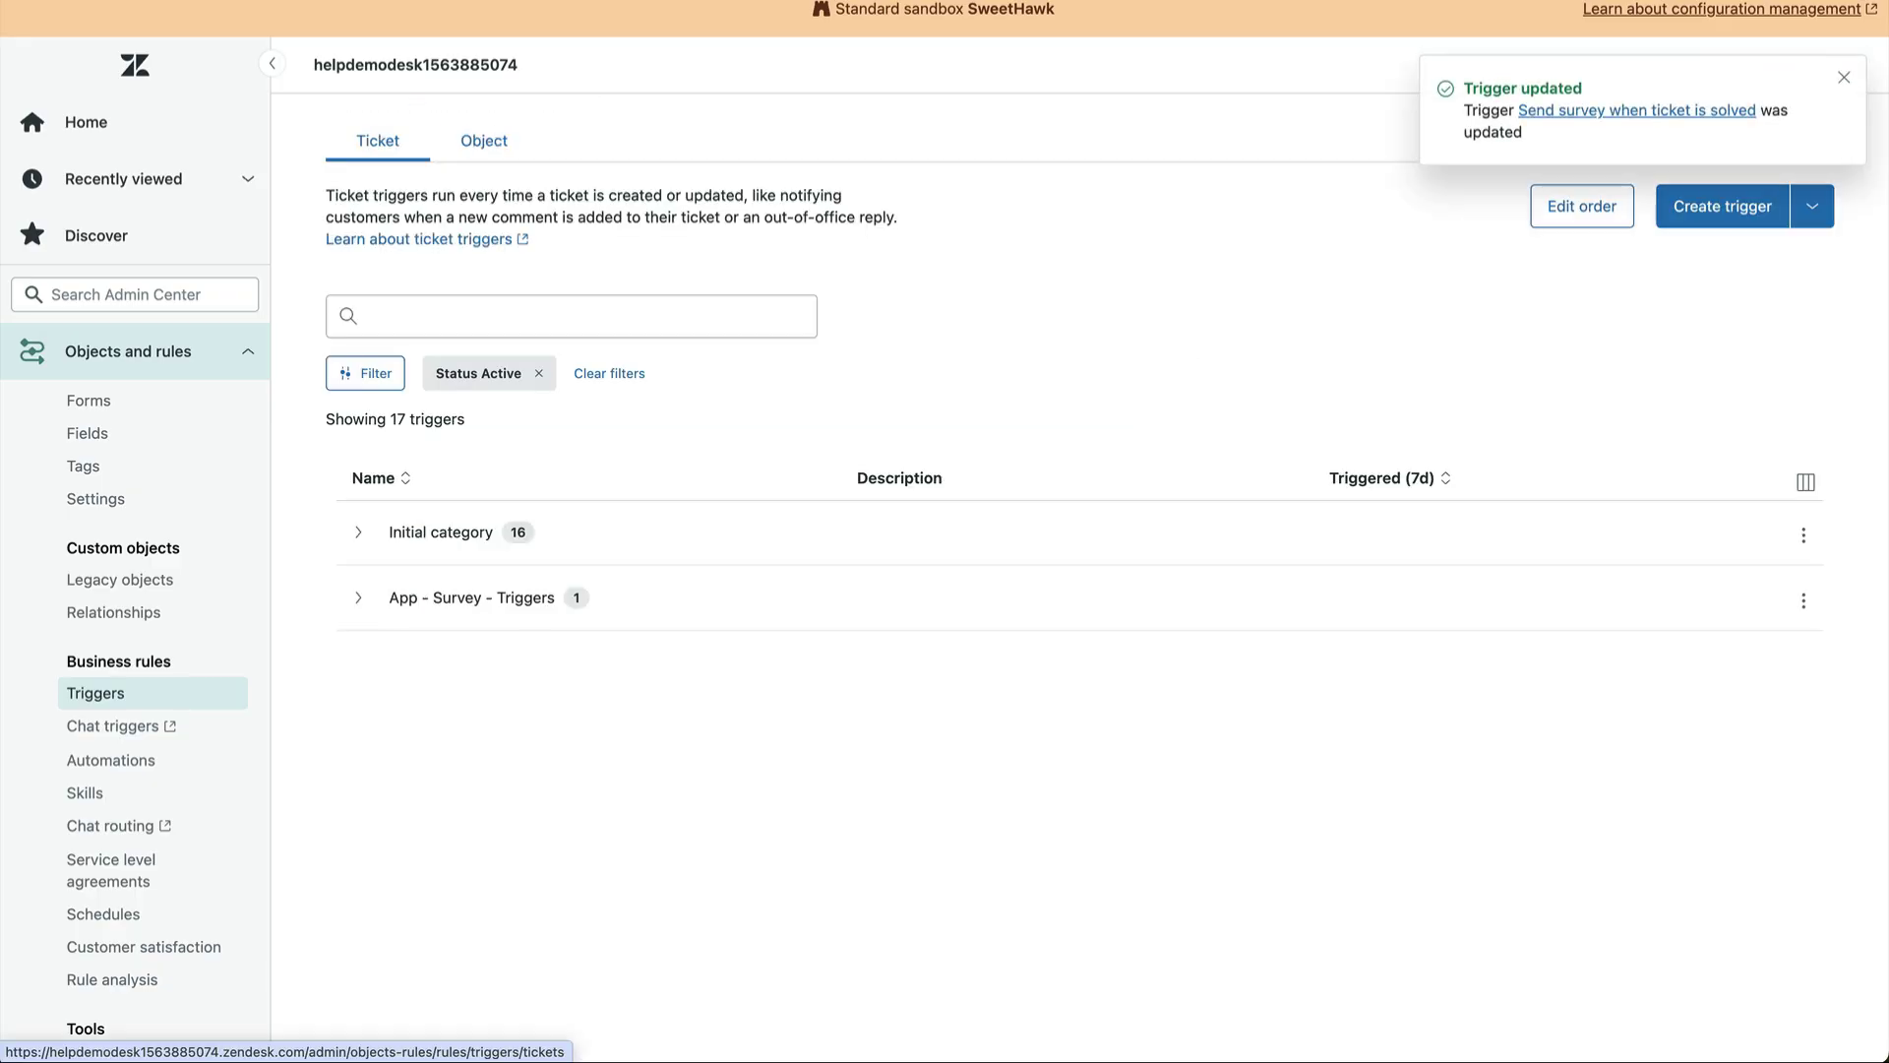
Review Step 4 about migrating survey data in the migration assistant, and examine the legacy app's survey reports.
click(250, 25)
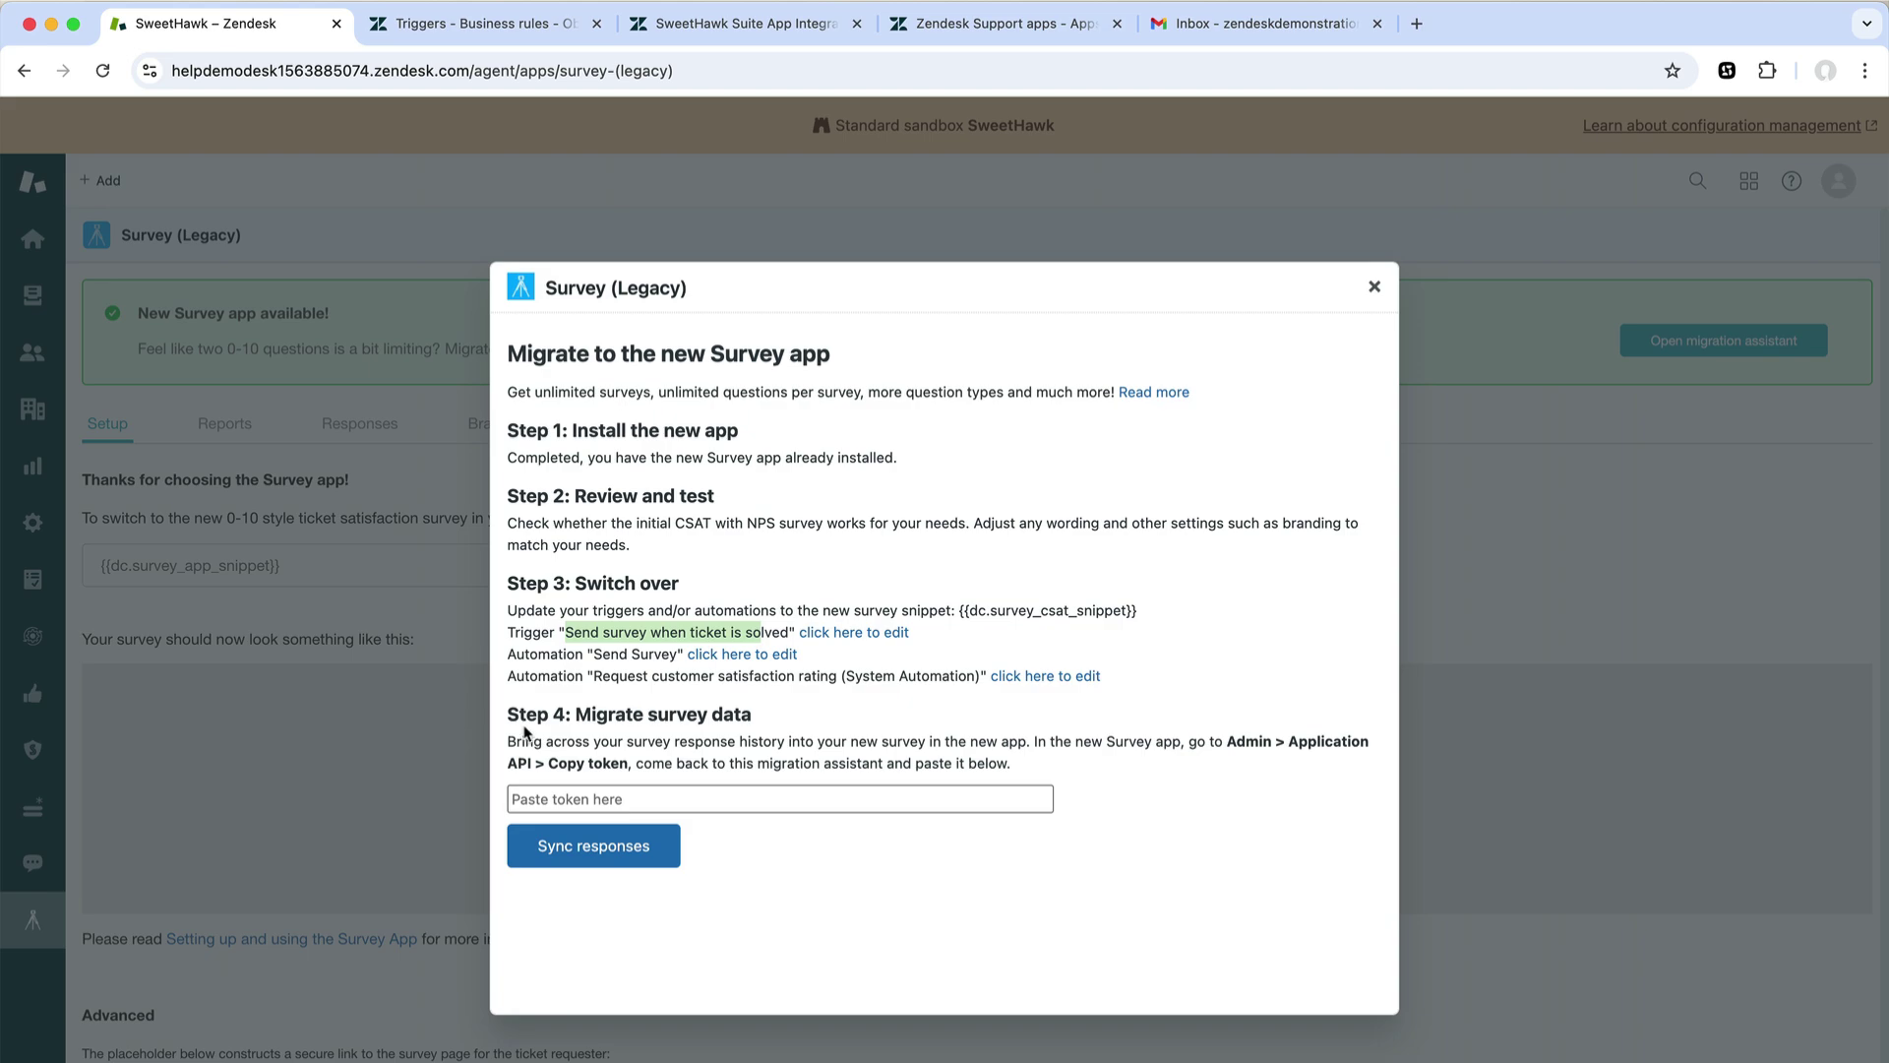
drag(520, 713, 802, 725)
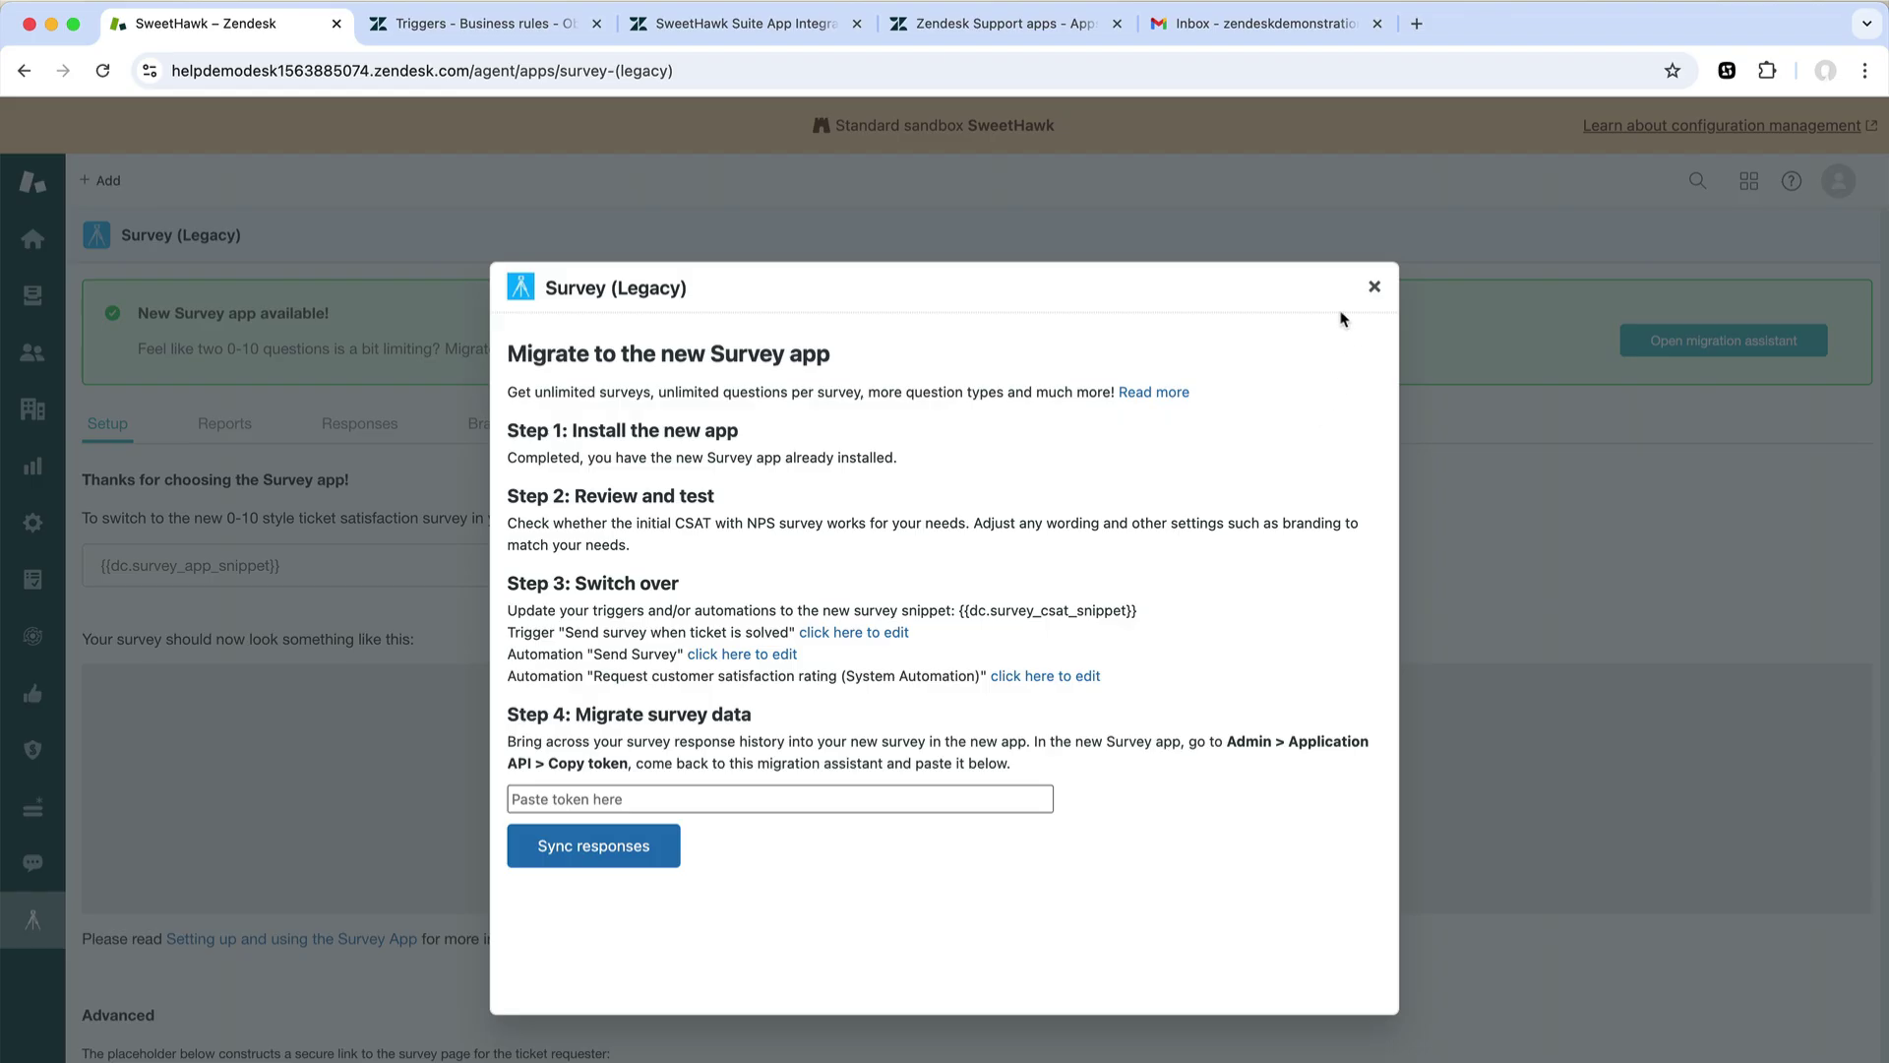
click(1374, 287)
click(216, 431)
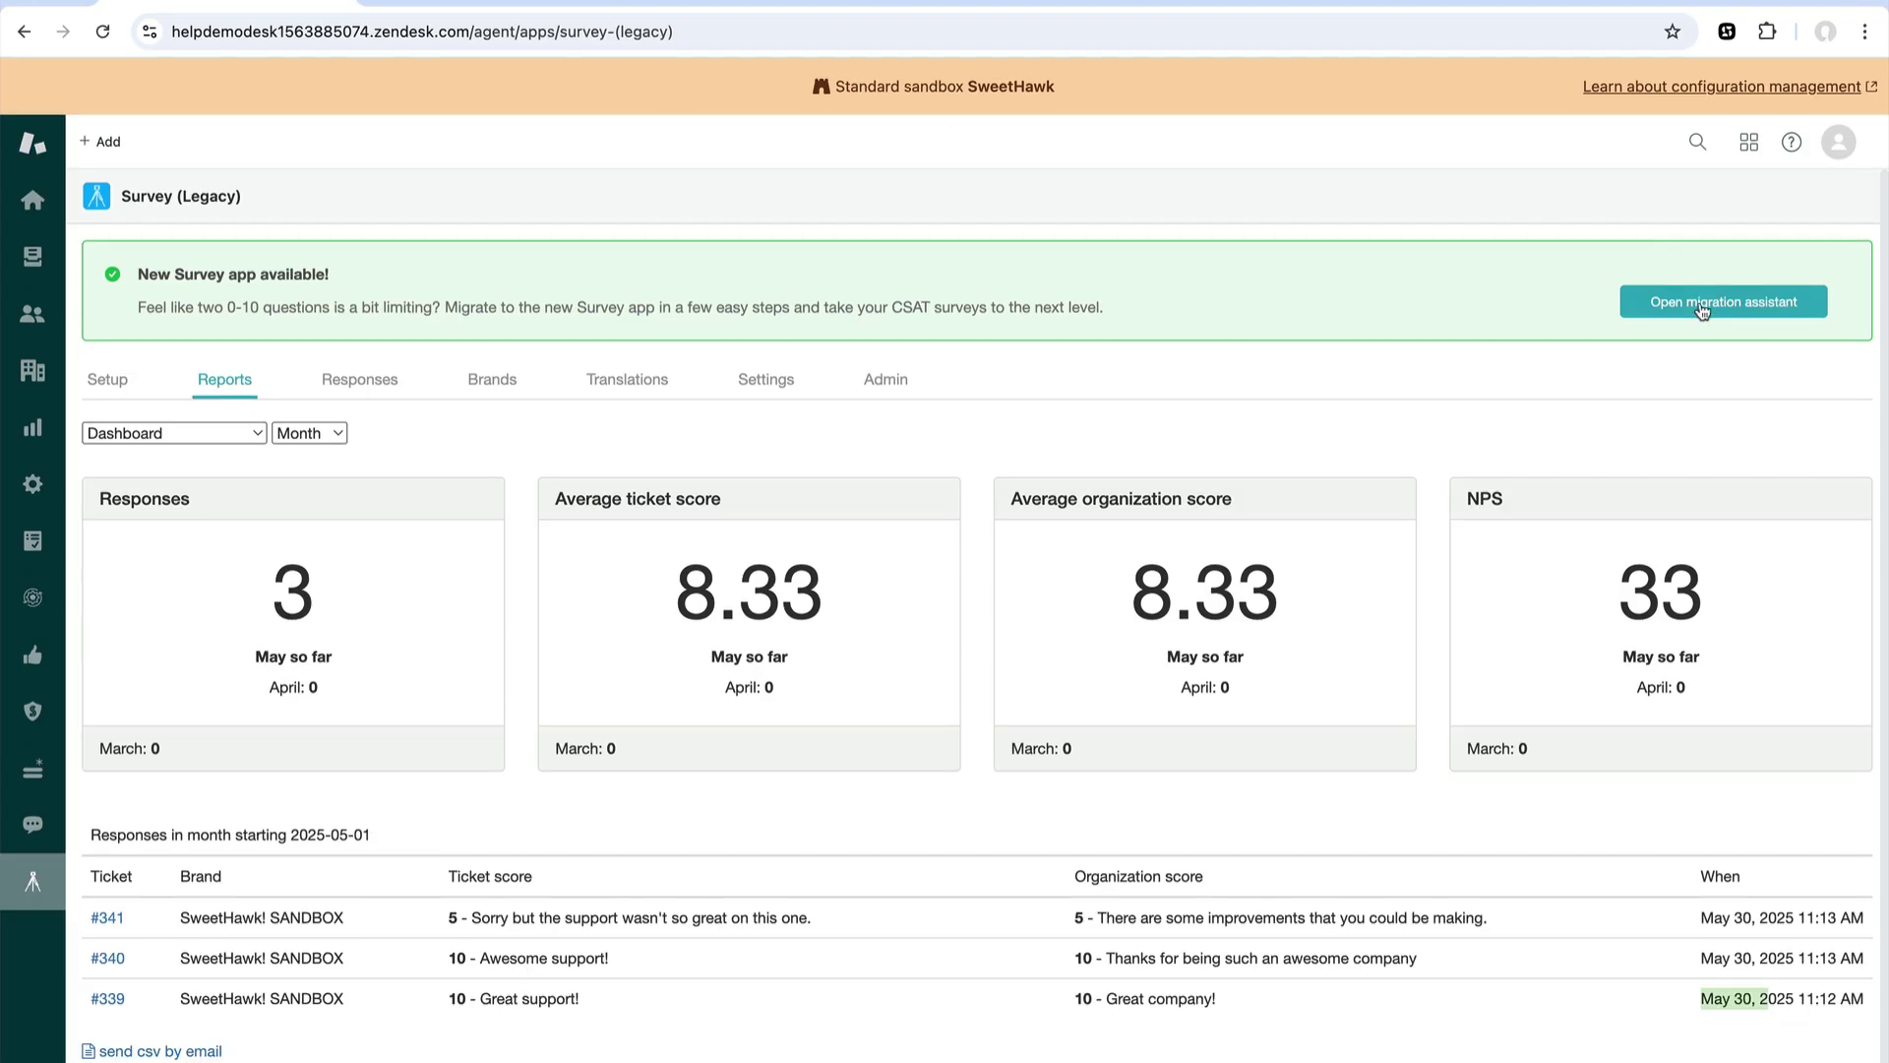
Reopen the migration assistant, read where Step 4 says to get the API token, and close the assistant.
click(1707, 345)
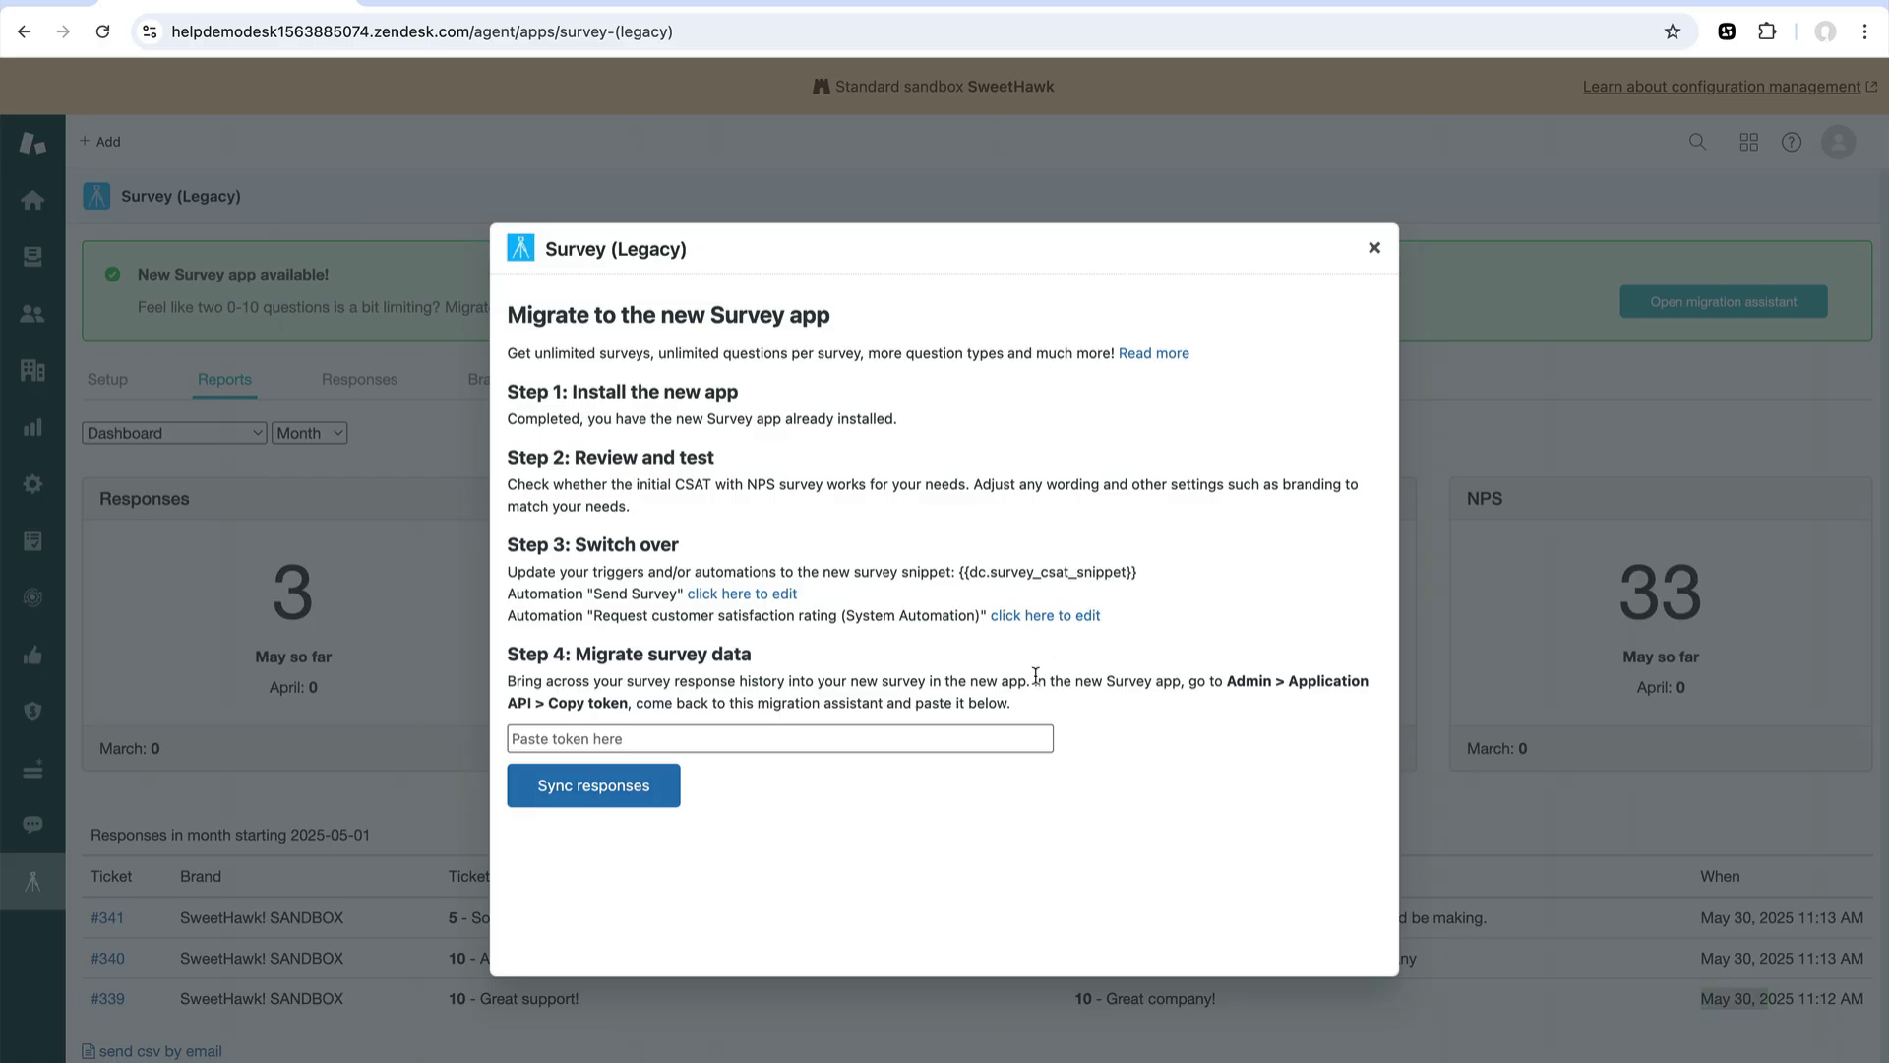
drag(1035, 675, 1208, 679)
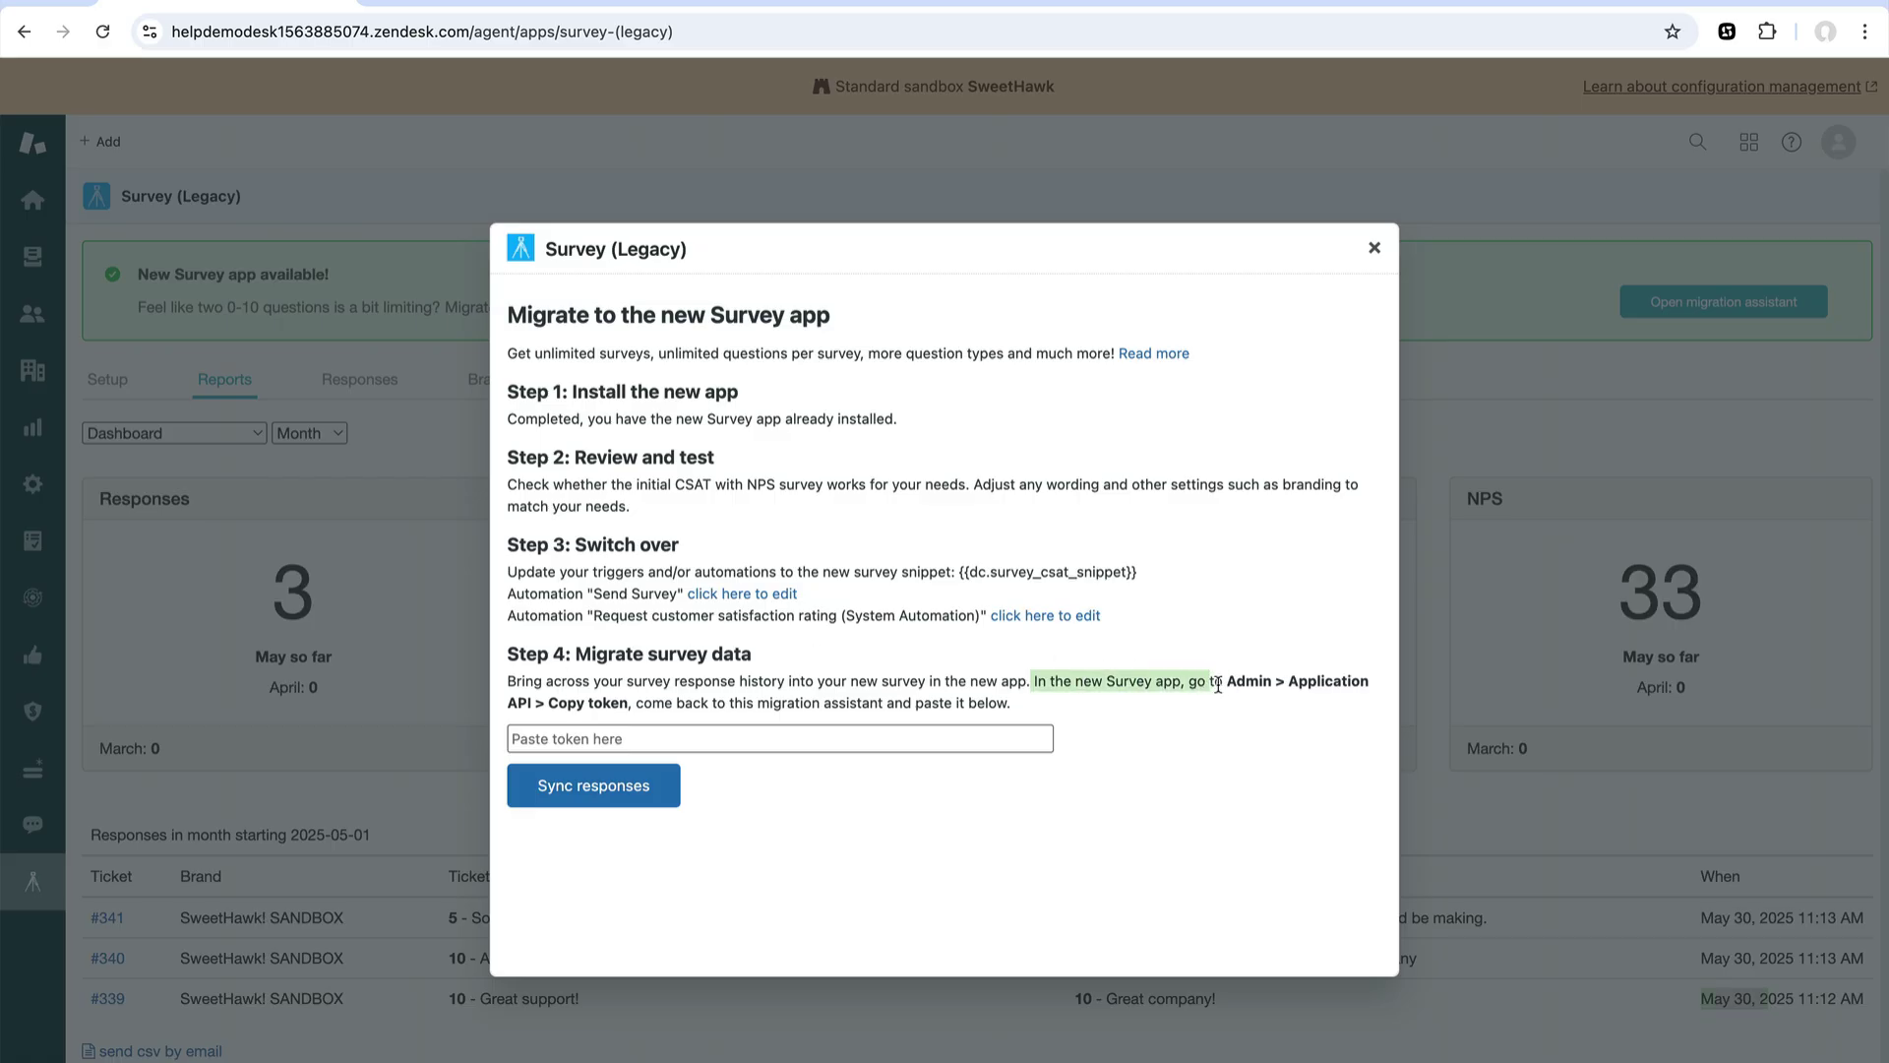
click(1251, 682)
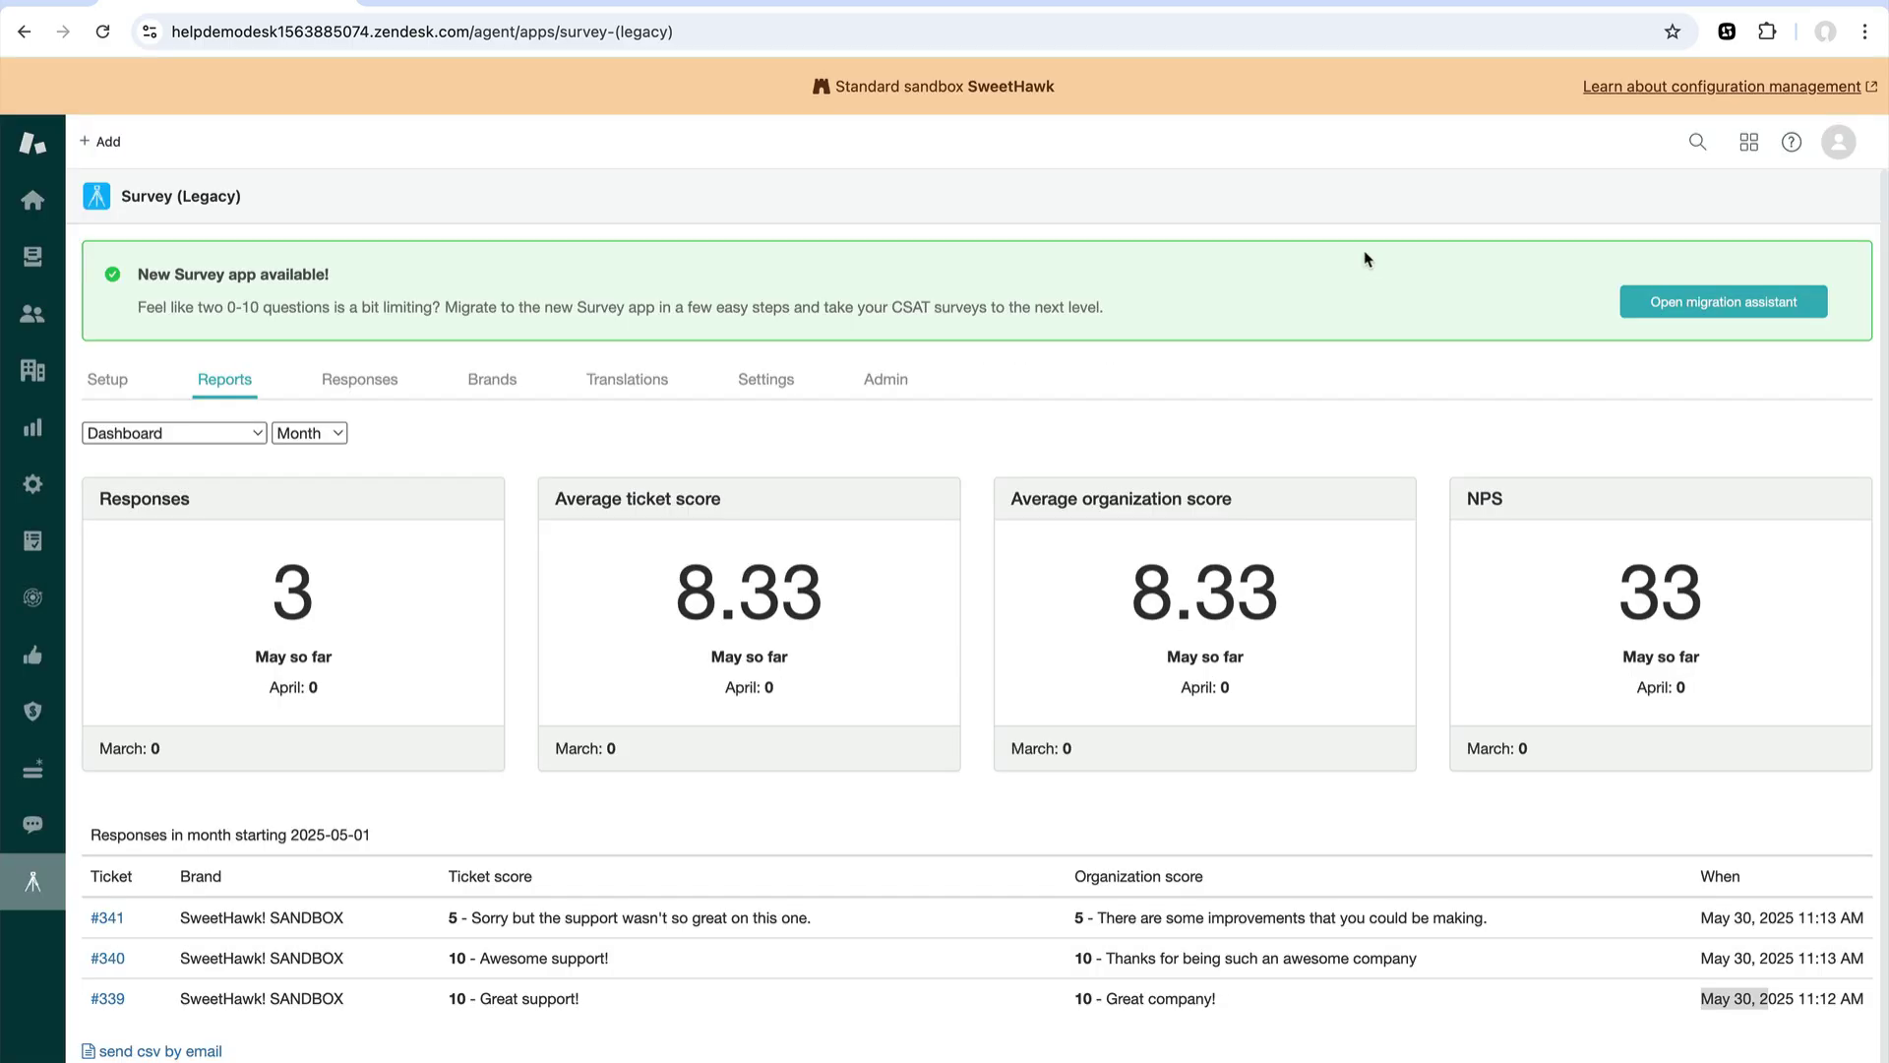
click(1373, 248)
Request API access from the new Survey app's admin area with the message "I require API access to Survey in order to migration to the new version".
click(29, 836)
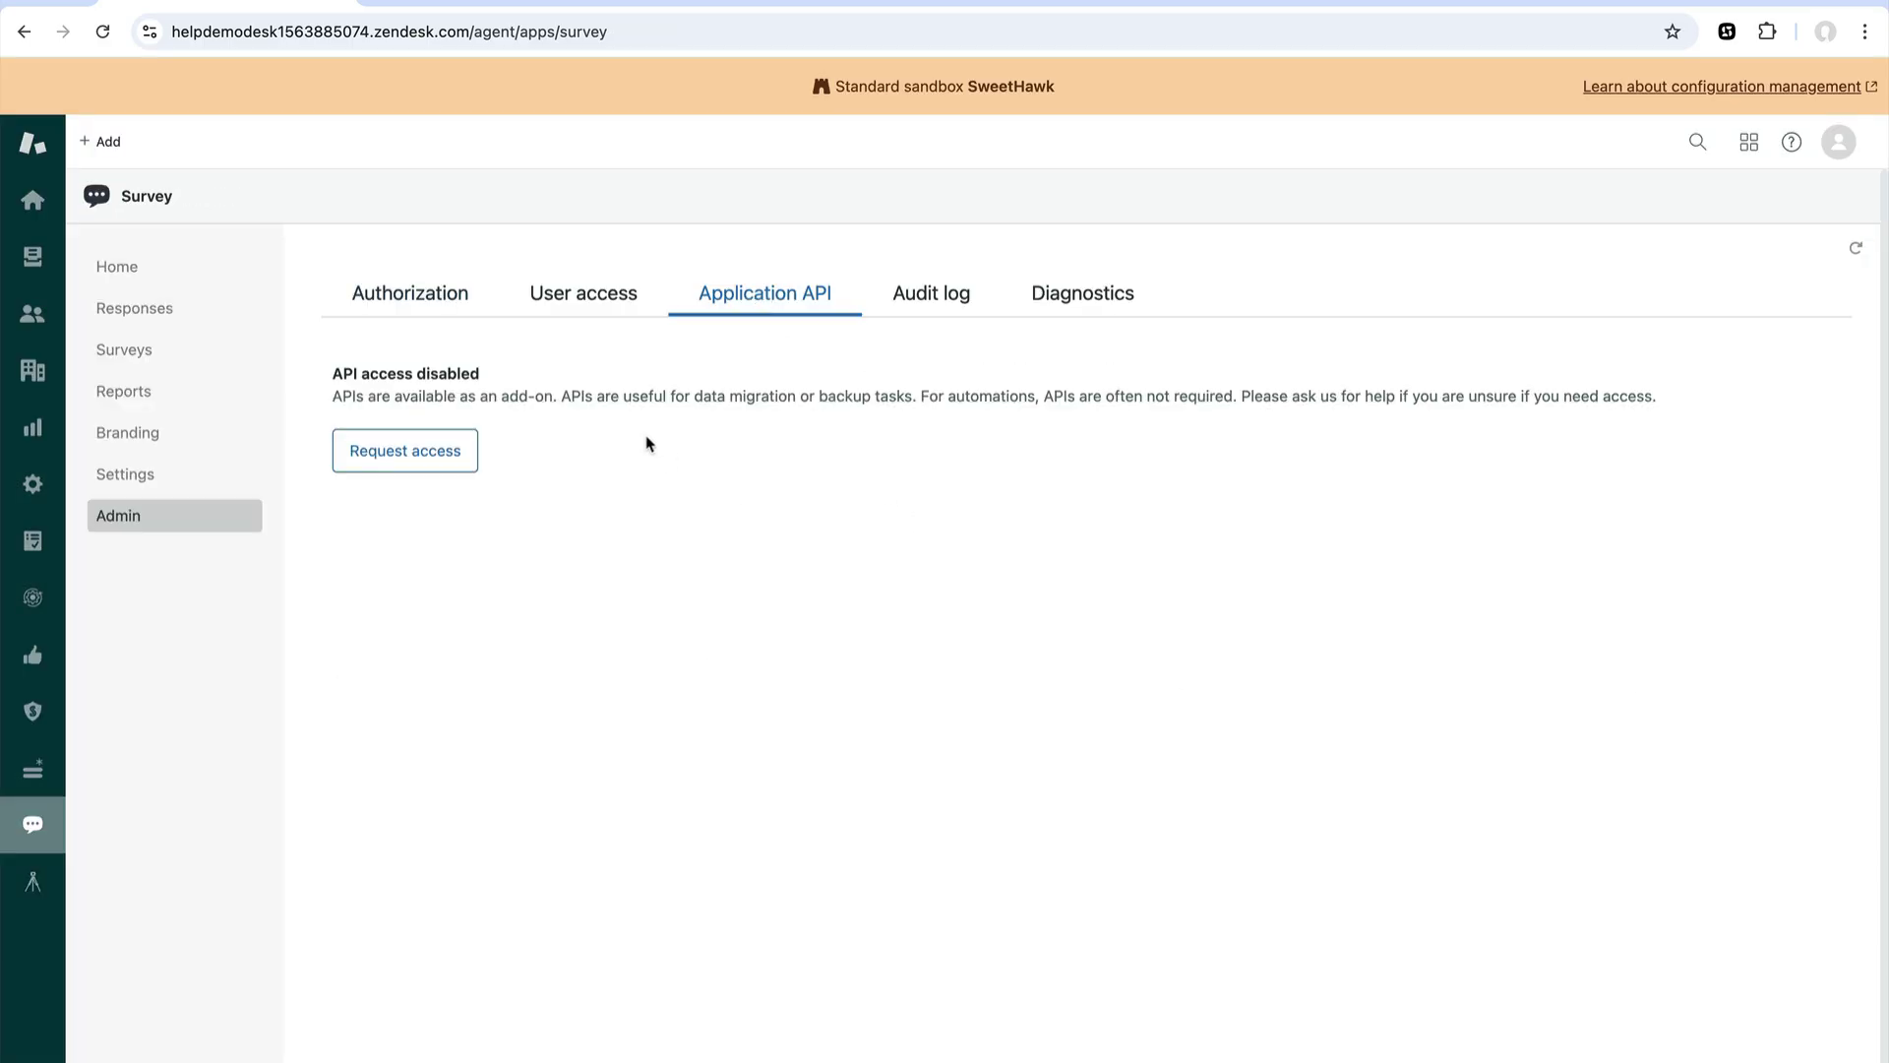
click(440, 463)
click(980, 610)
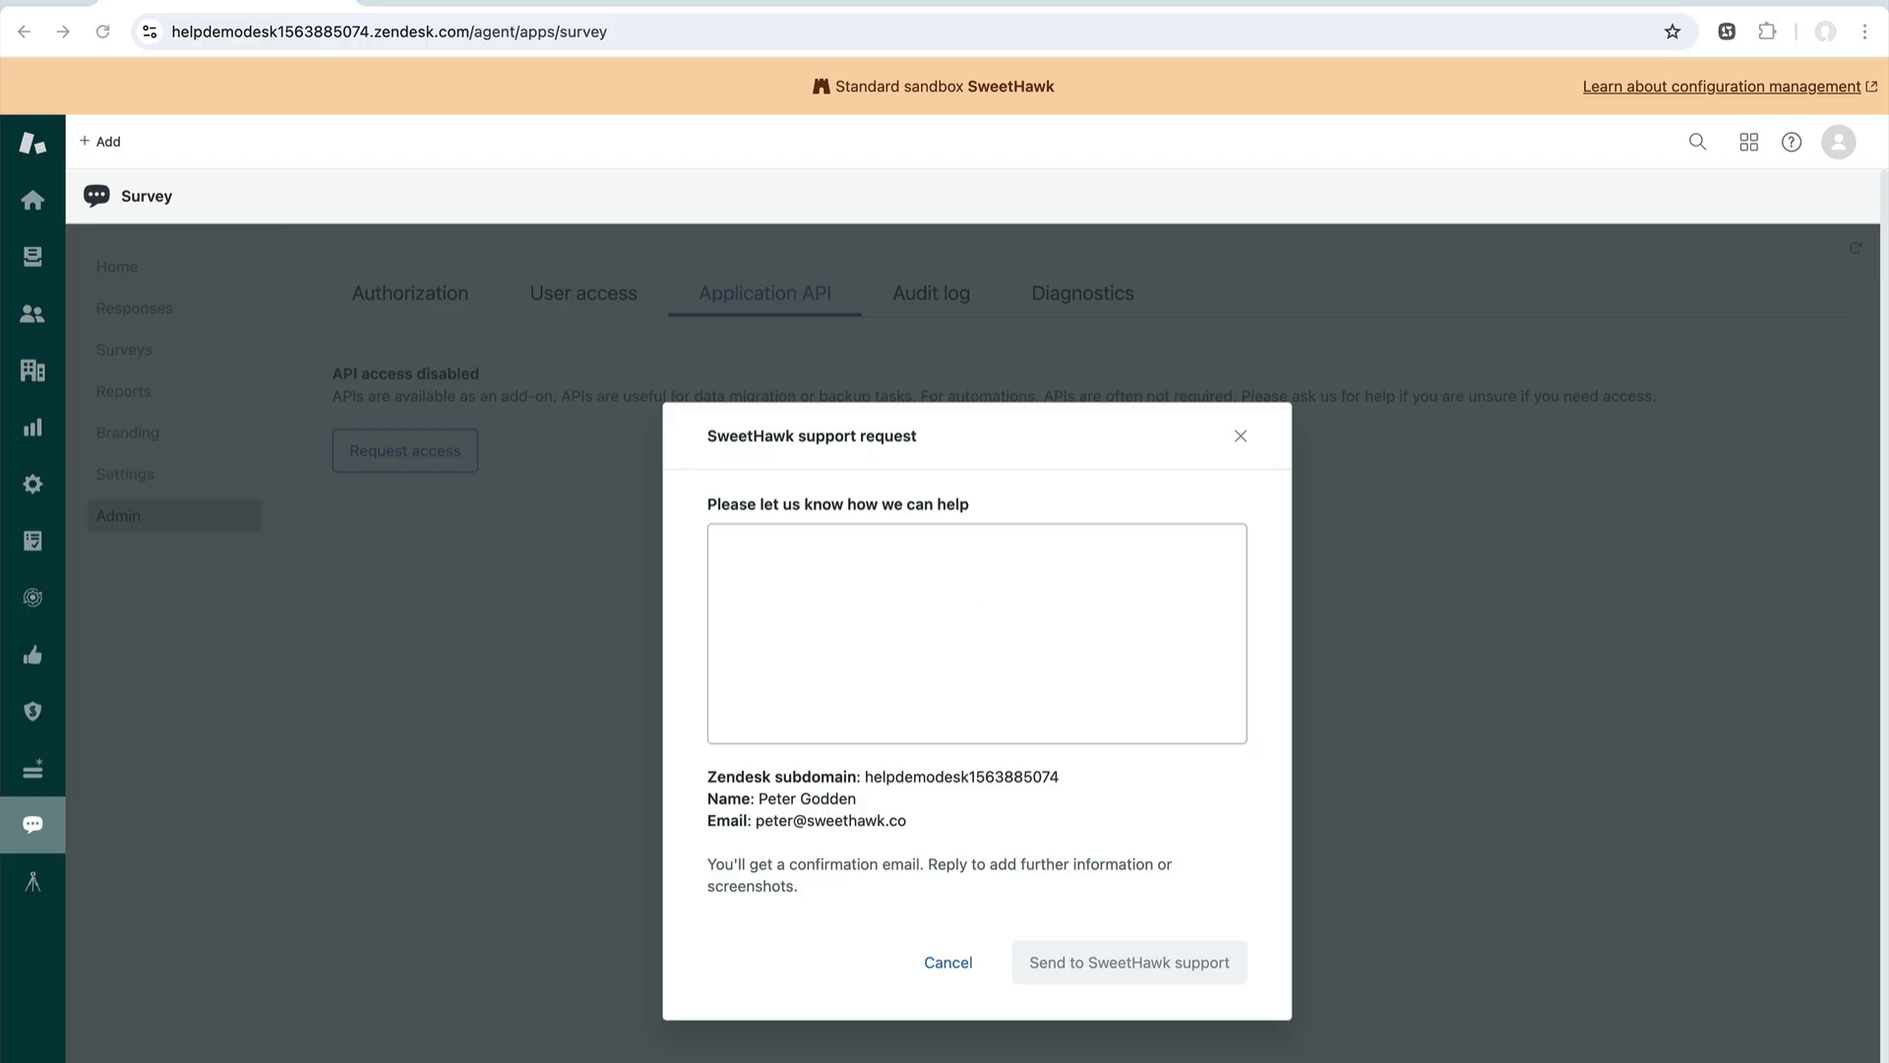
click(1076, 582)
text(I require API access to Survey in order to migration to the new version)
click(1192, 969)
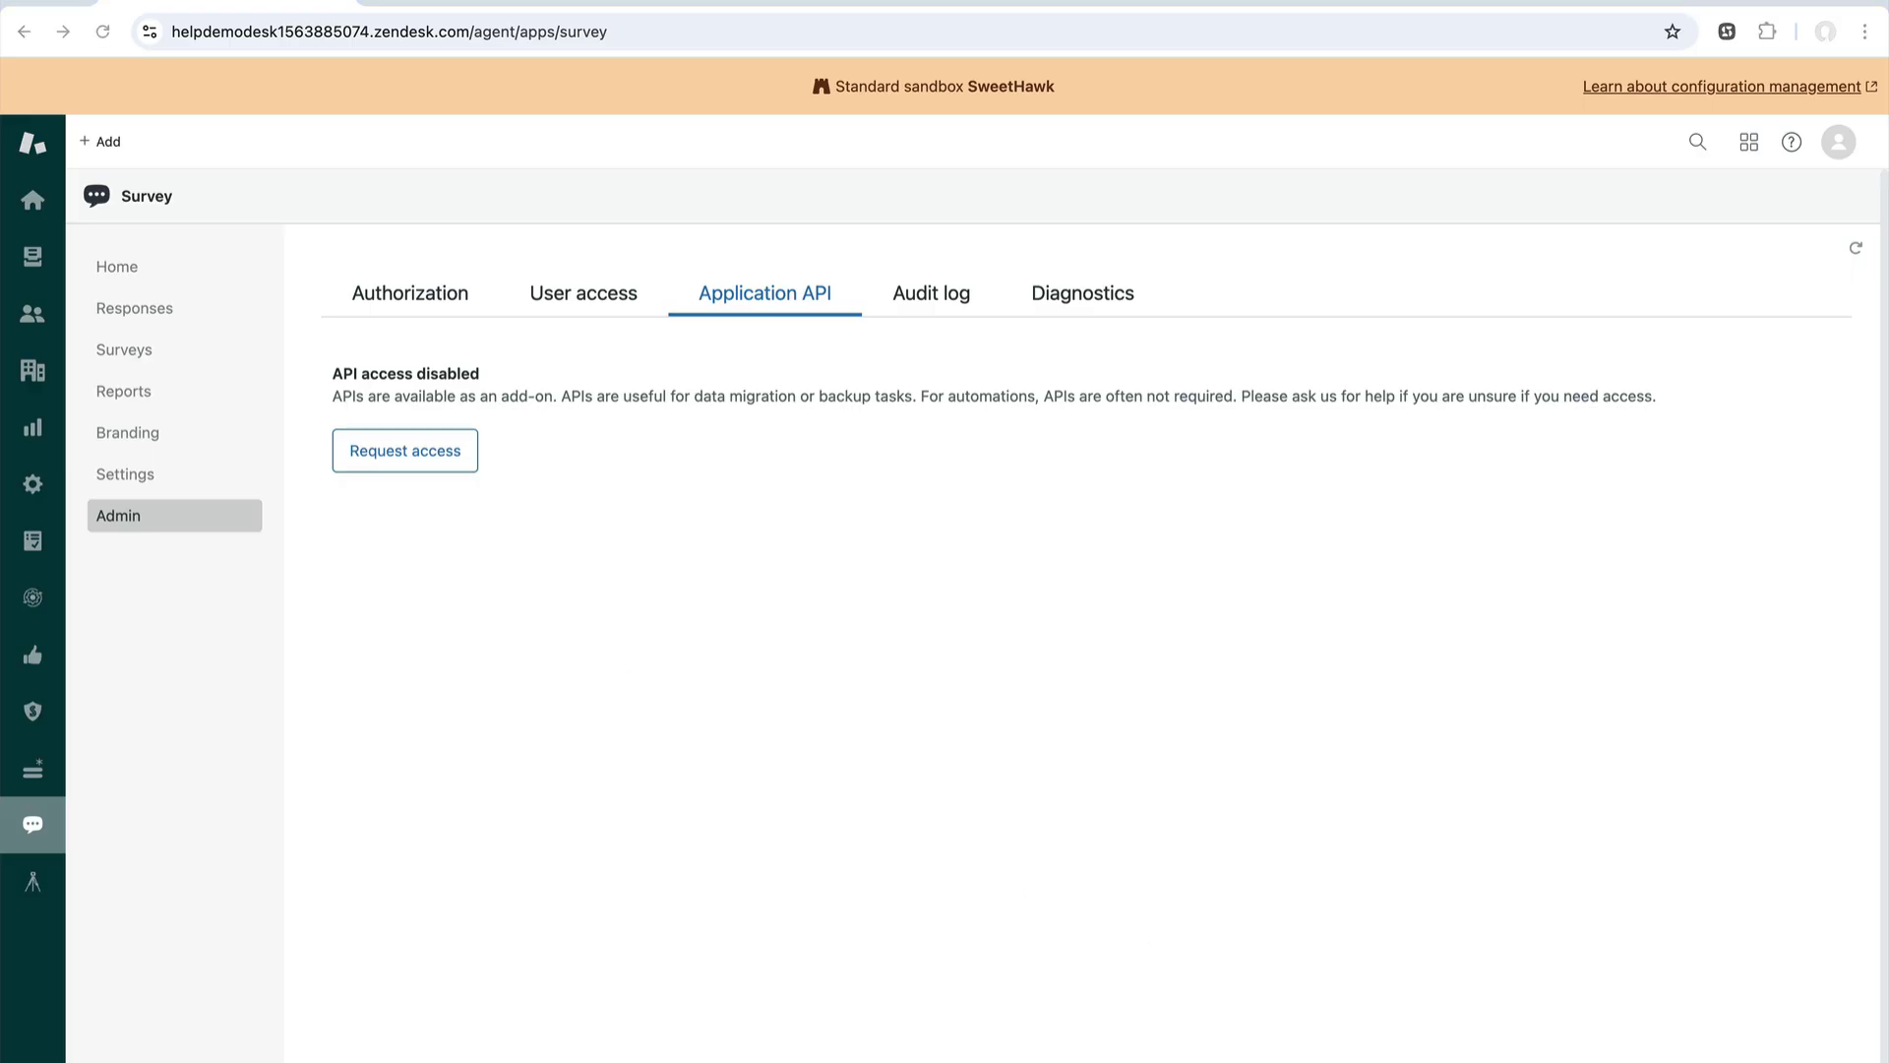
Copy the bearer token from the new Survey app's Application API settings.
double_click(277, 32)
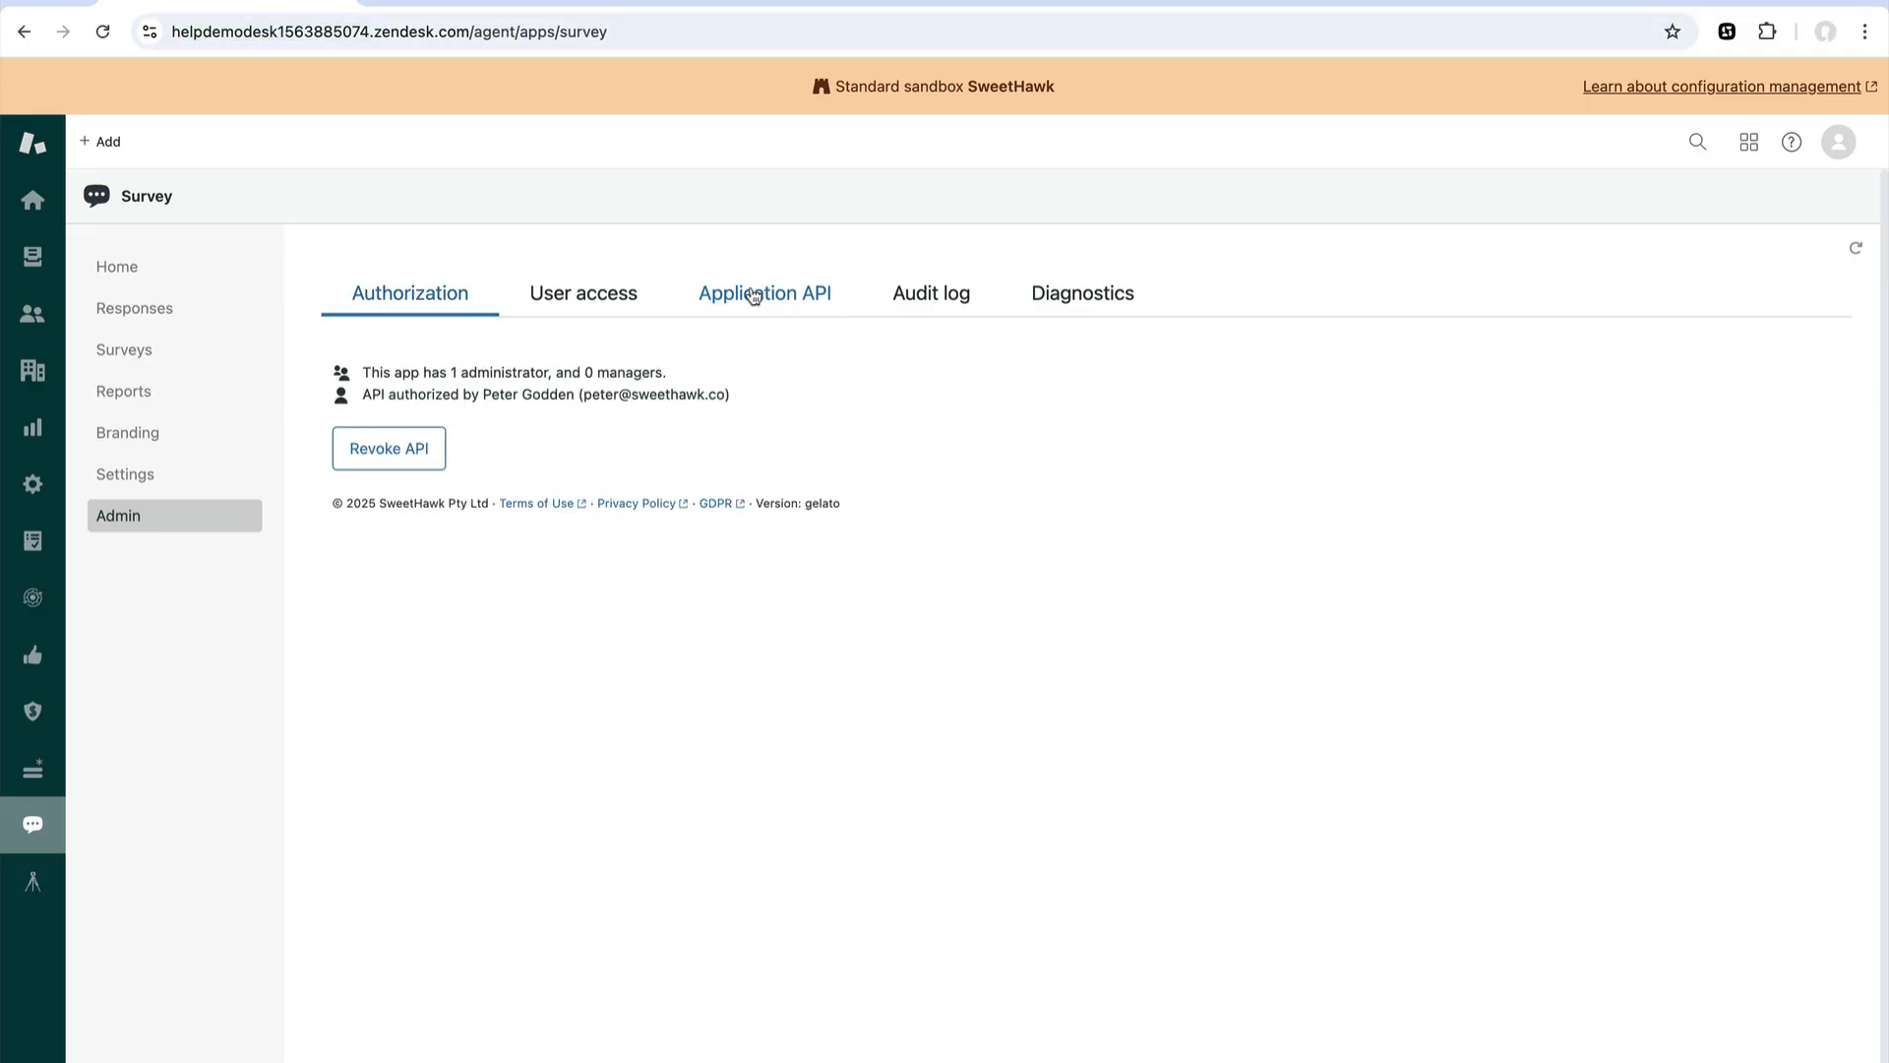
click(753, 297)
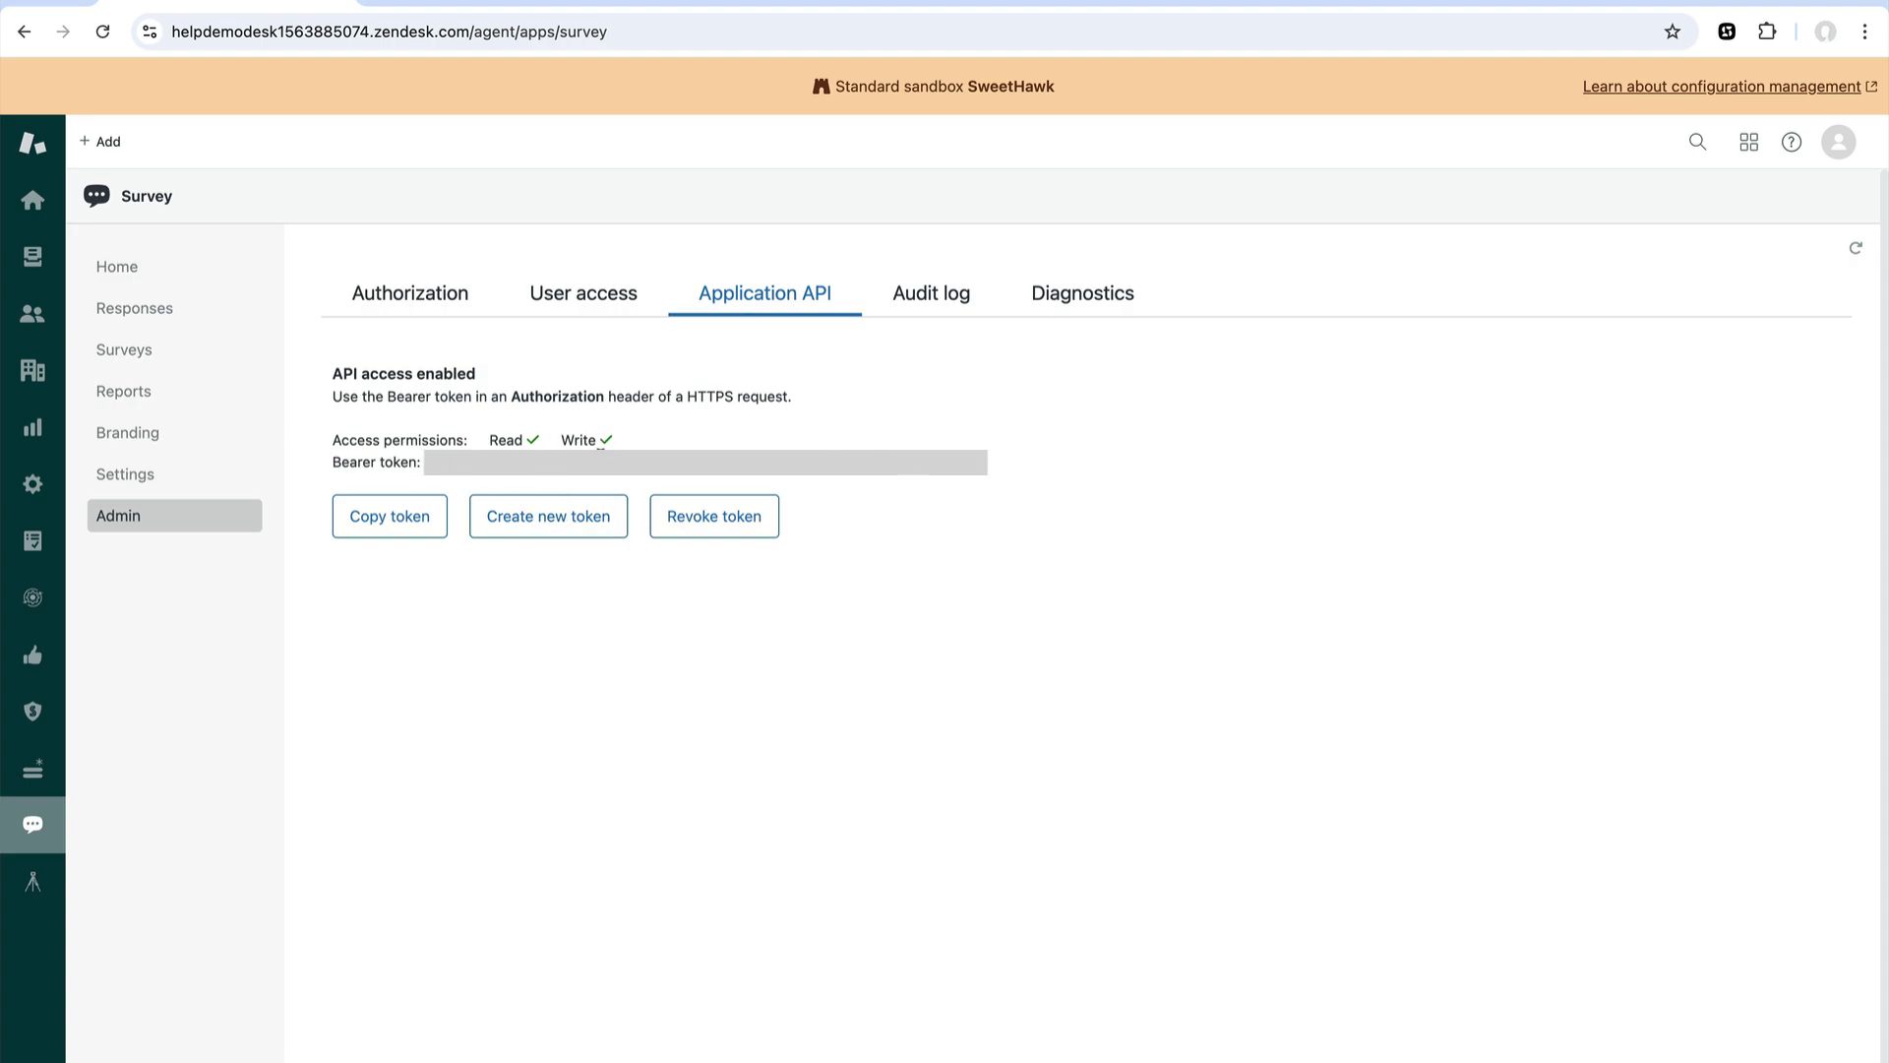
click(394, 526)
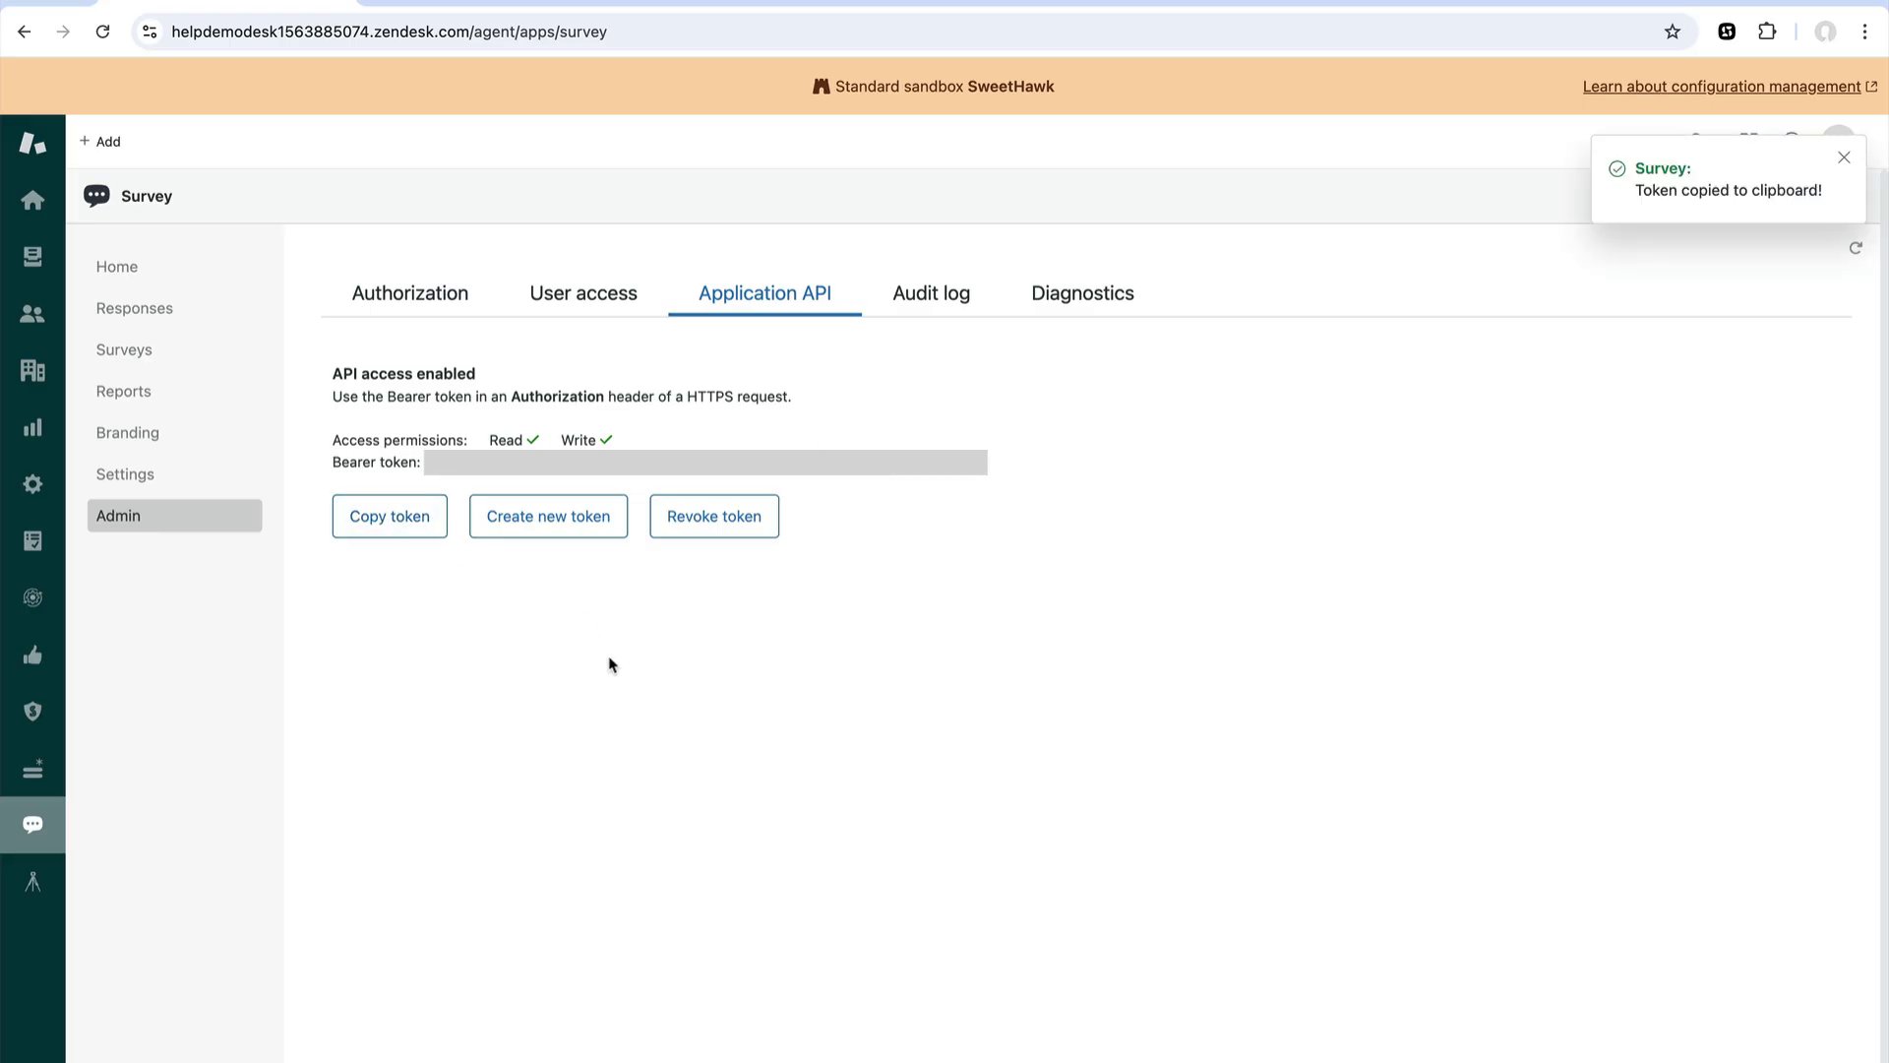
Paste the API token into Step 4 of the Survey (Legacy) migration assistant, sync the responses and close the assistant.
click(33, 882)
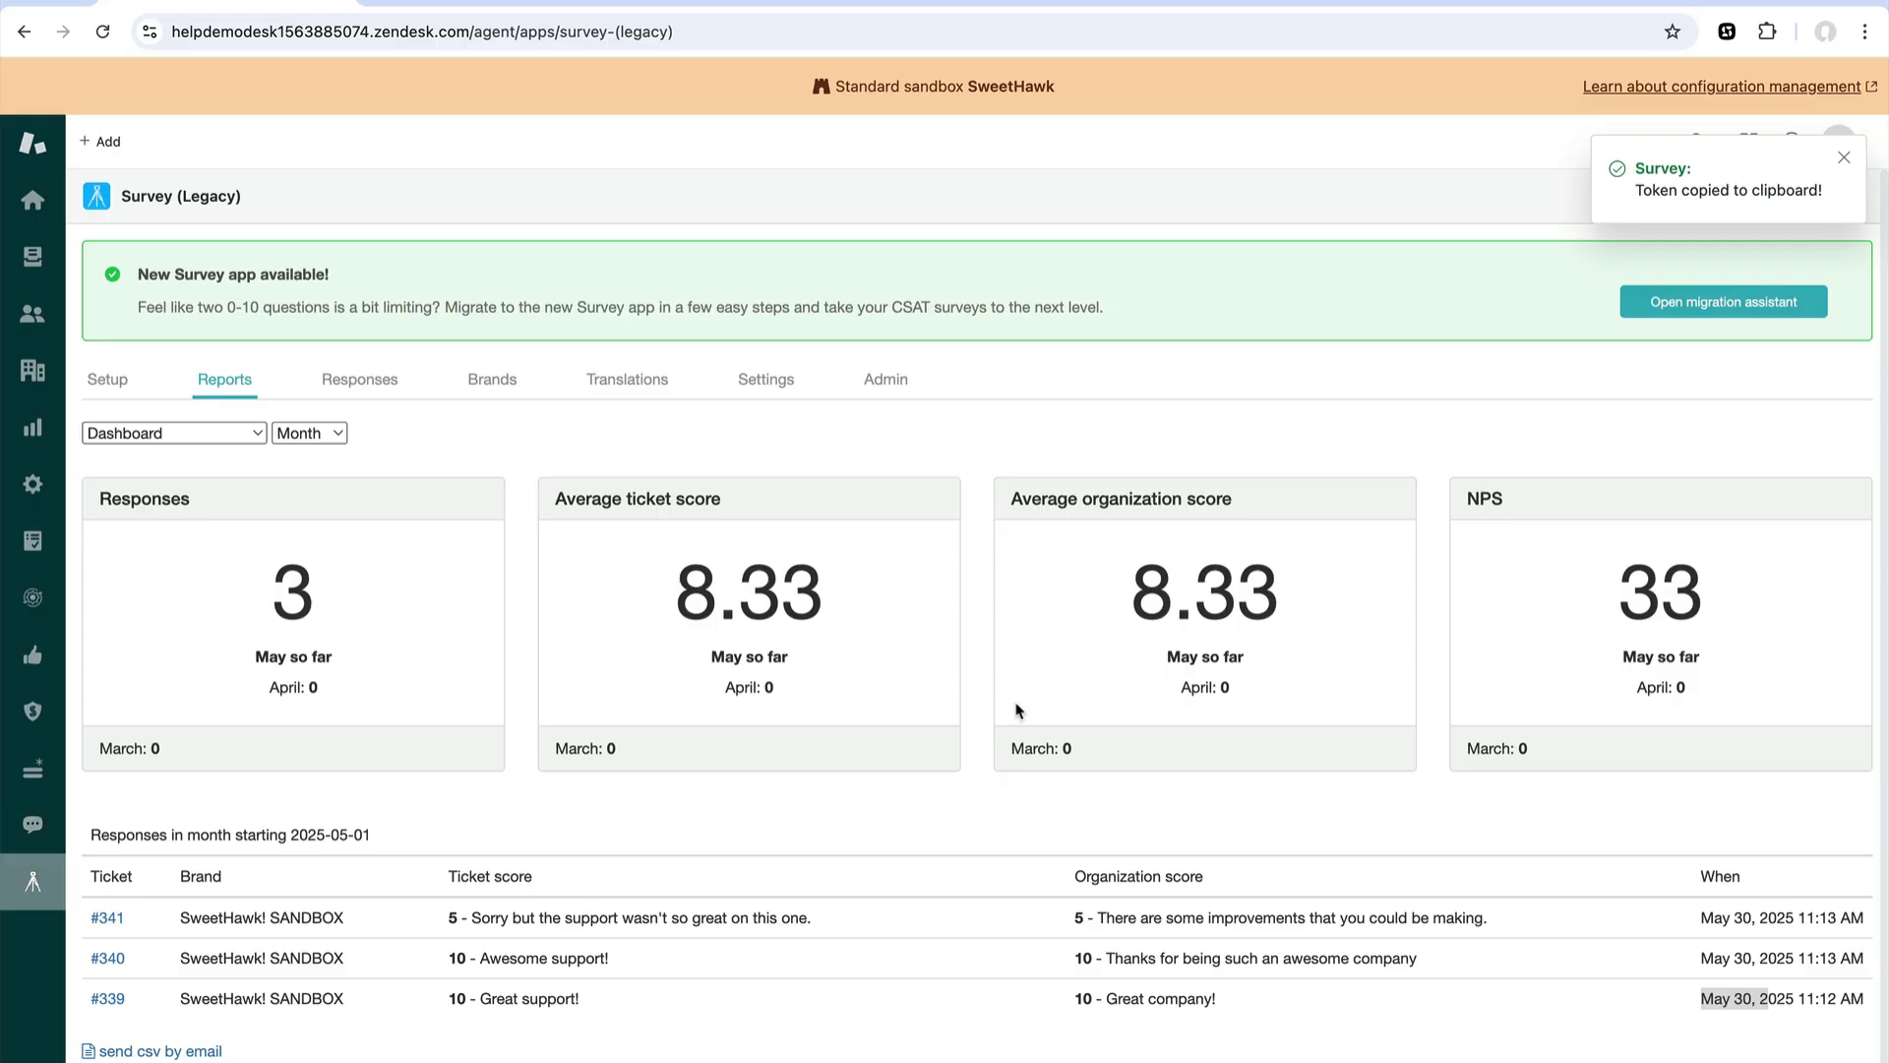
click(1727, 315)
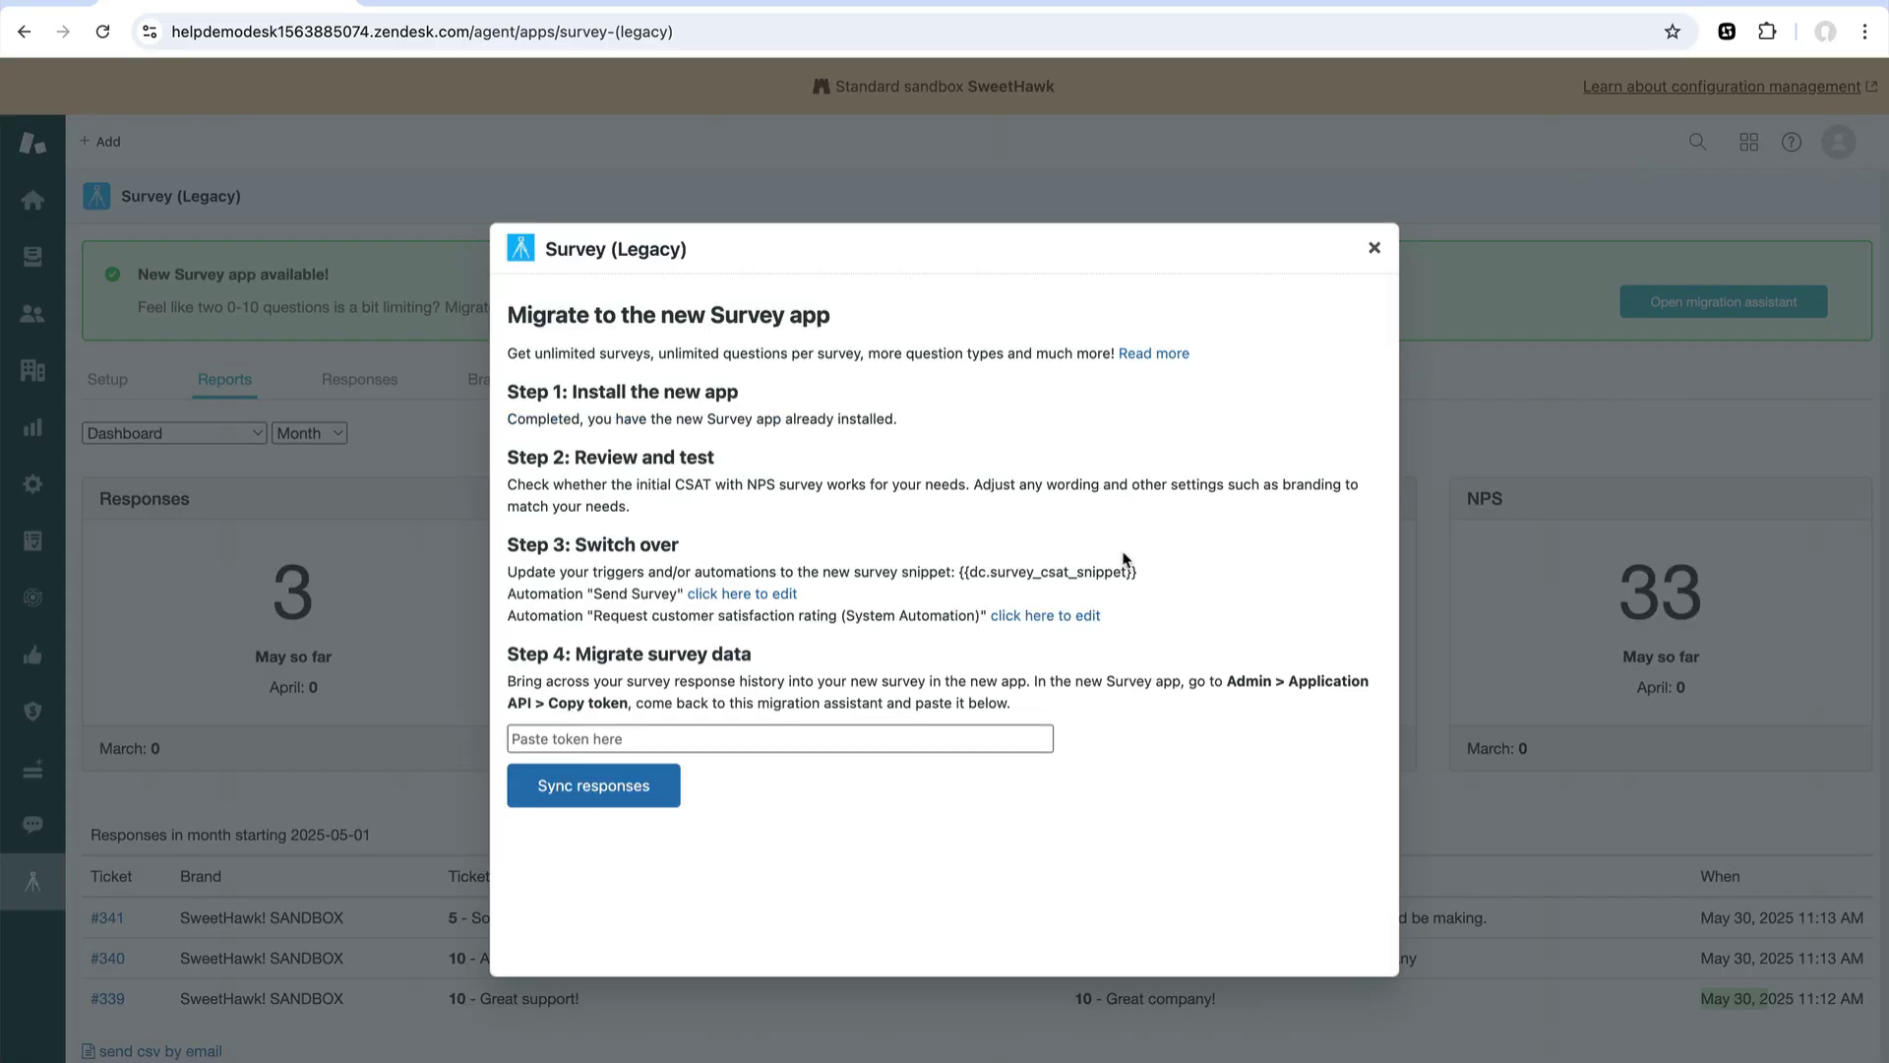
click(648, 738)
key(ctrl+v)
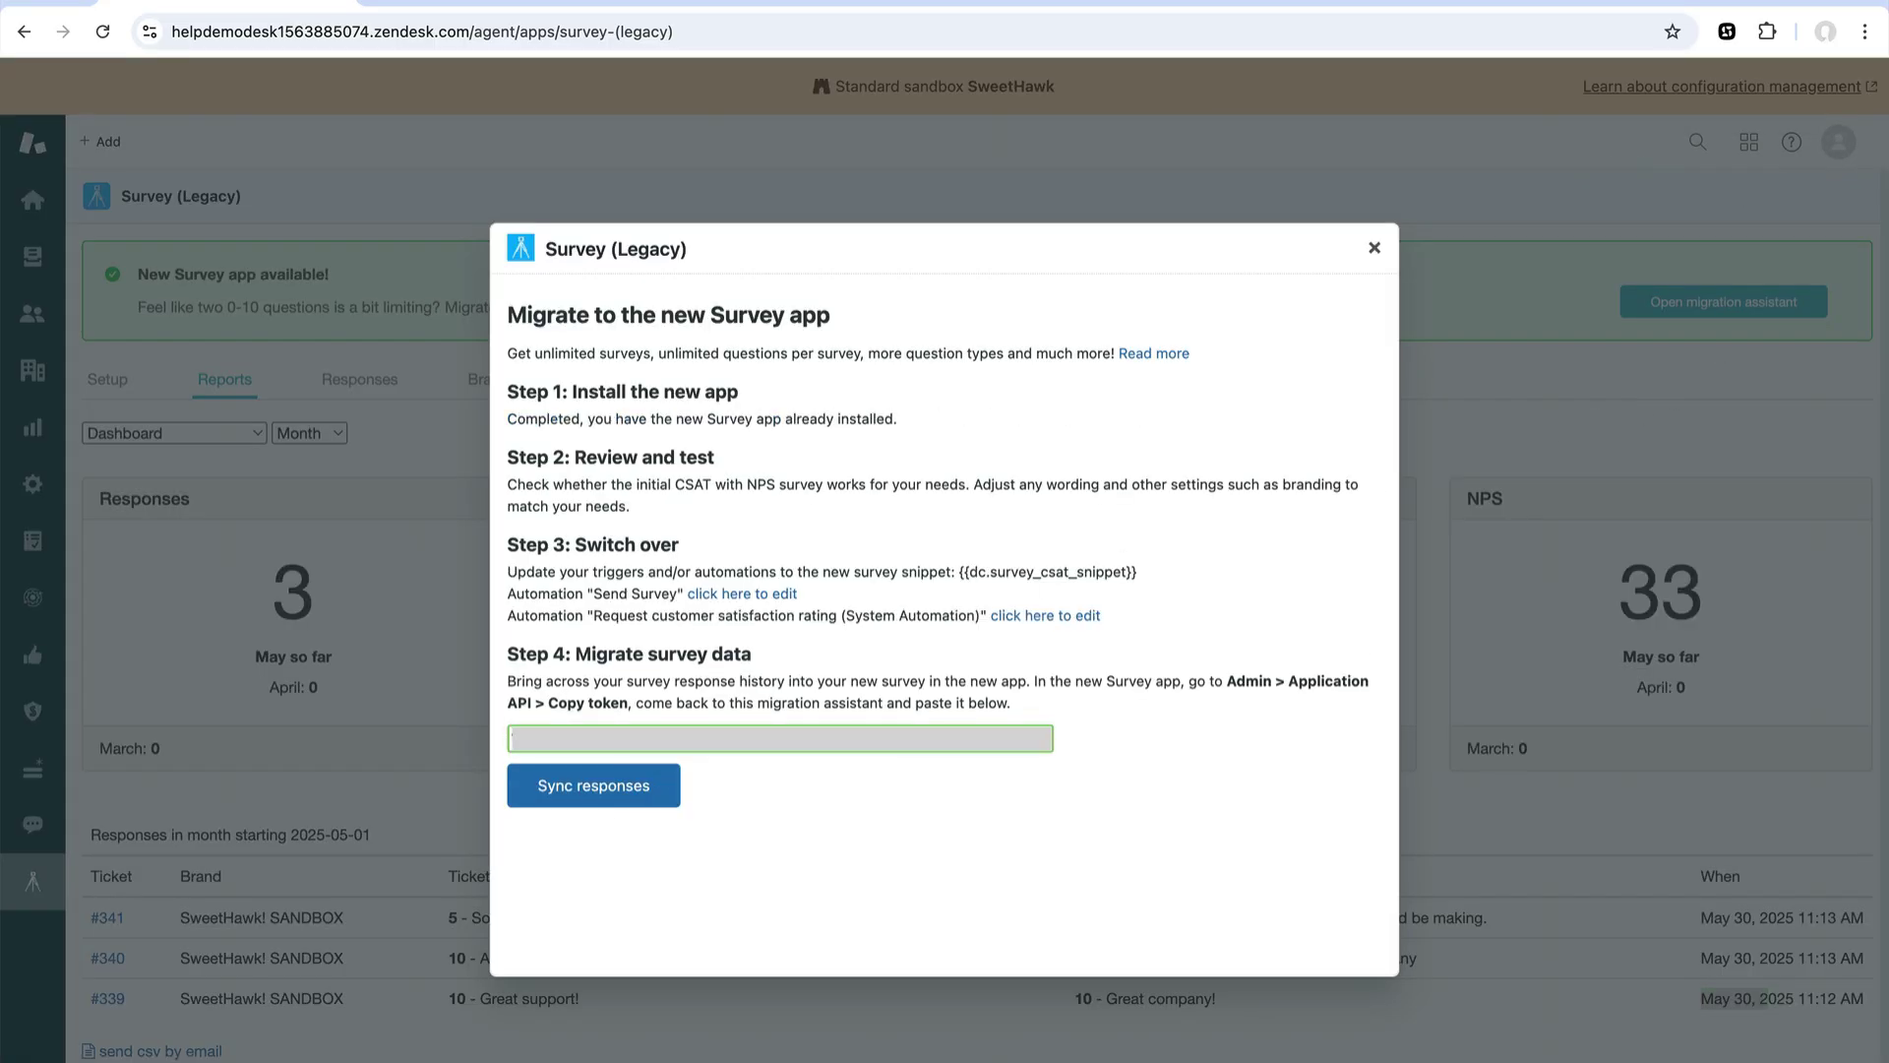
click(624, 787)
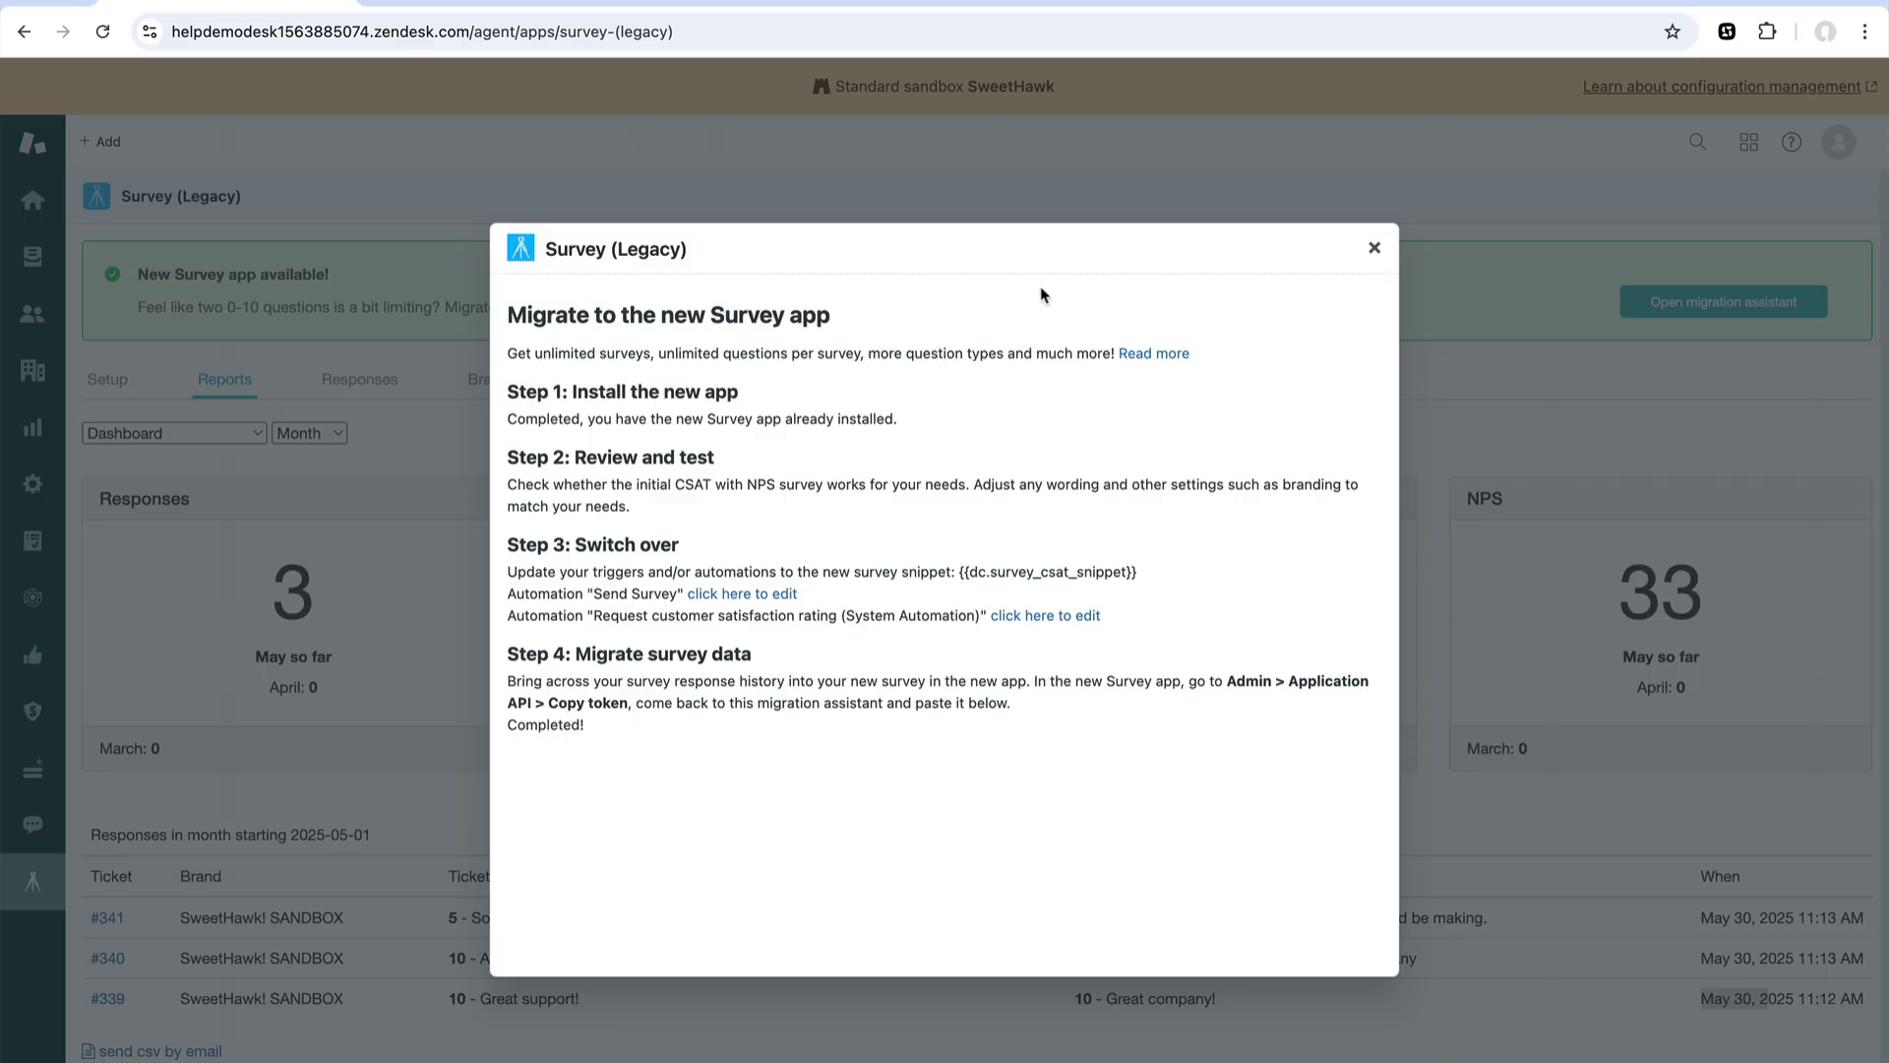
click(1374, 250)
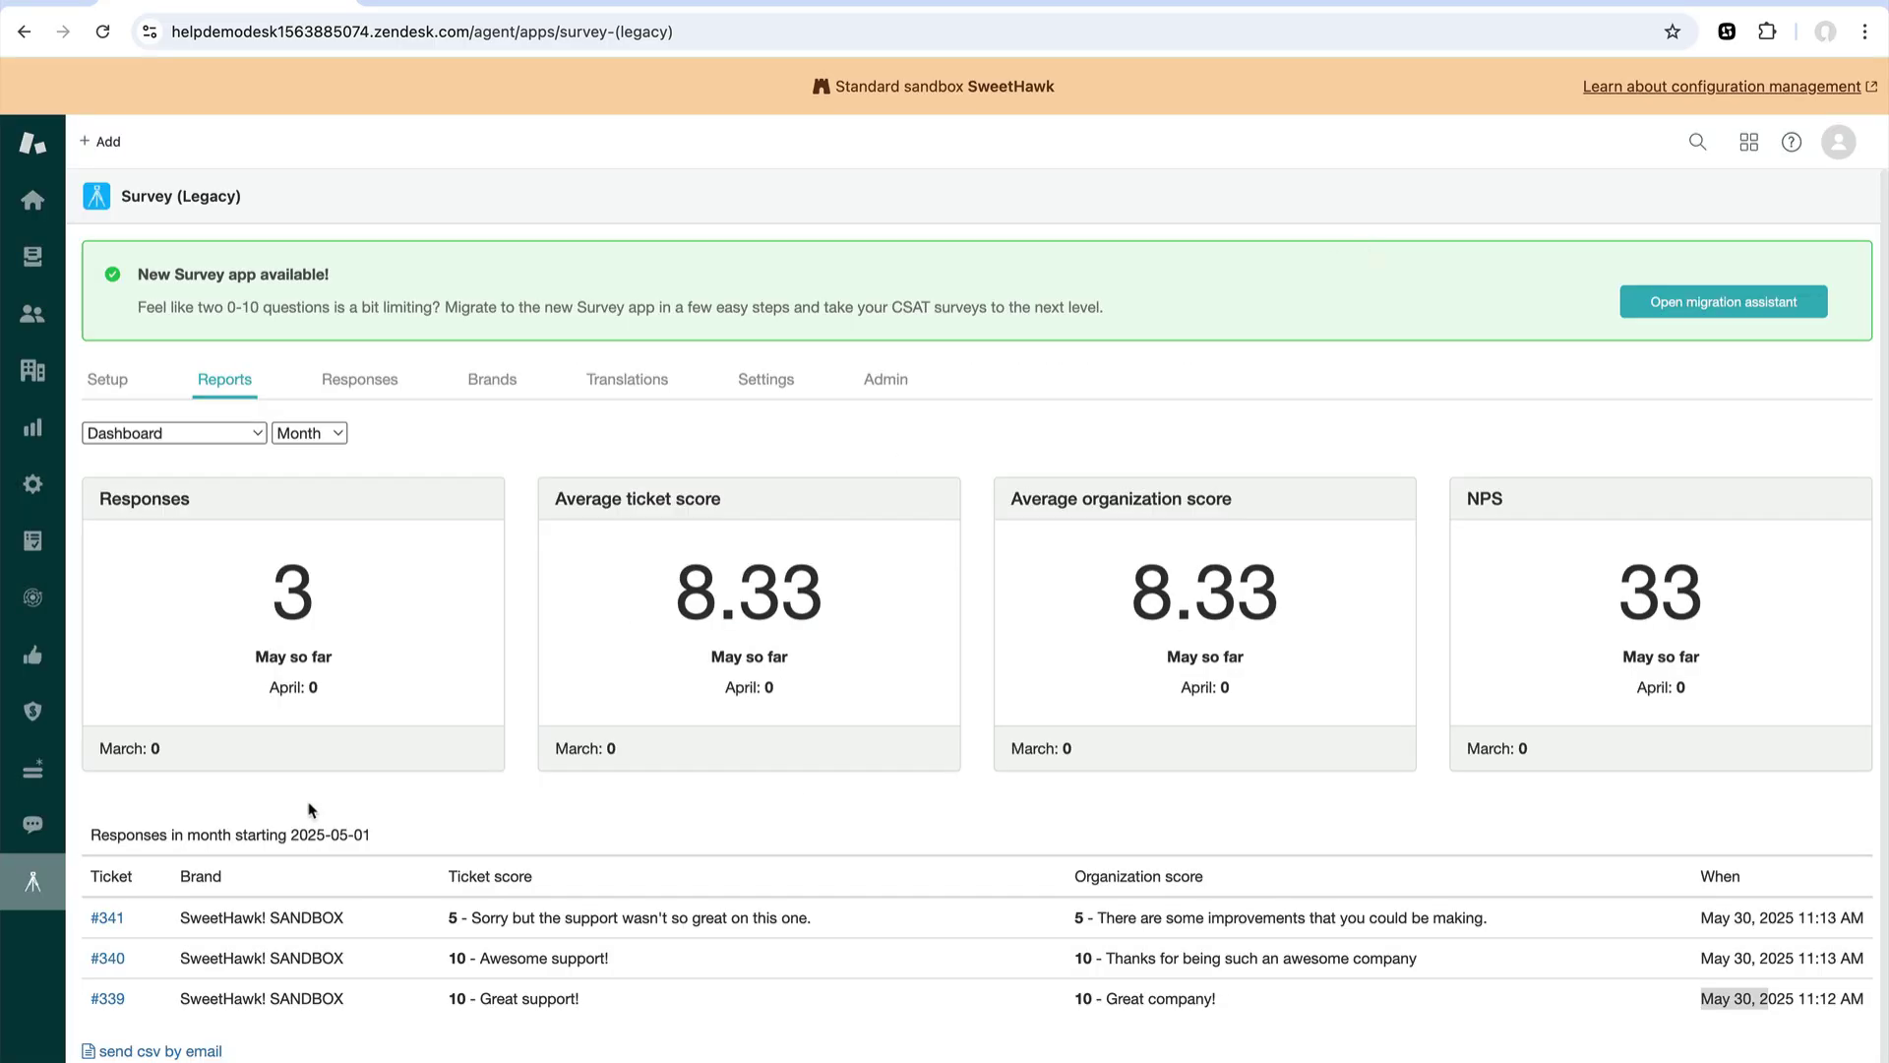
Check the migrated responses in the new Survey app, and examine the NPS report's weekly chart and individual responses.
click(32, 824)
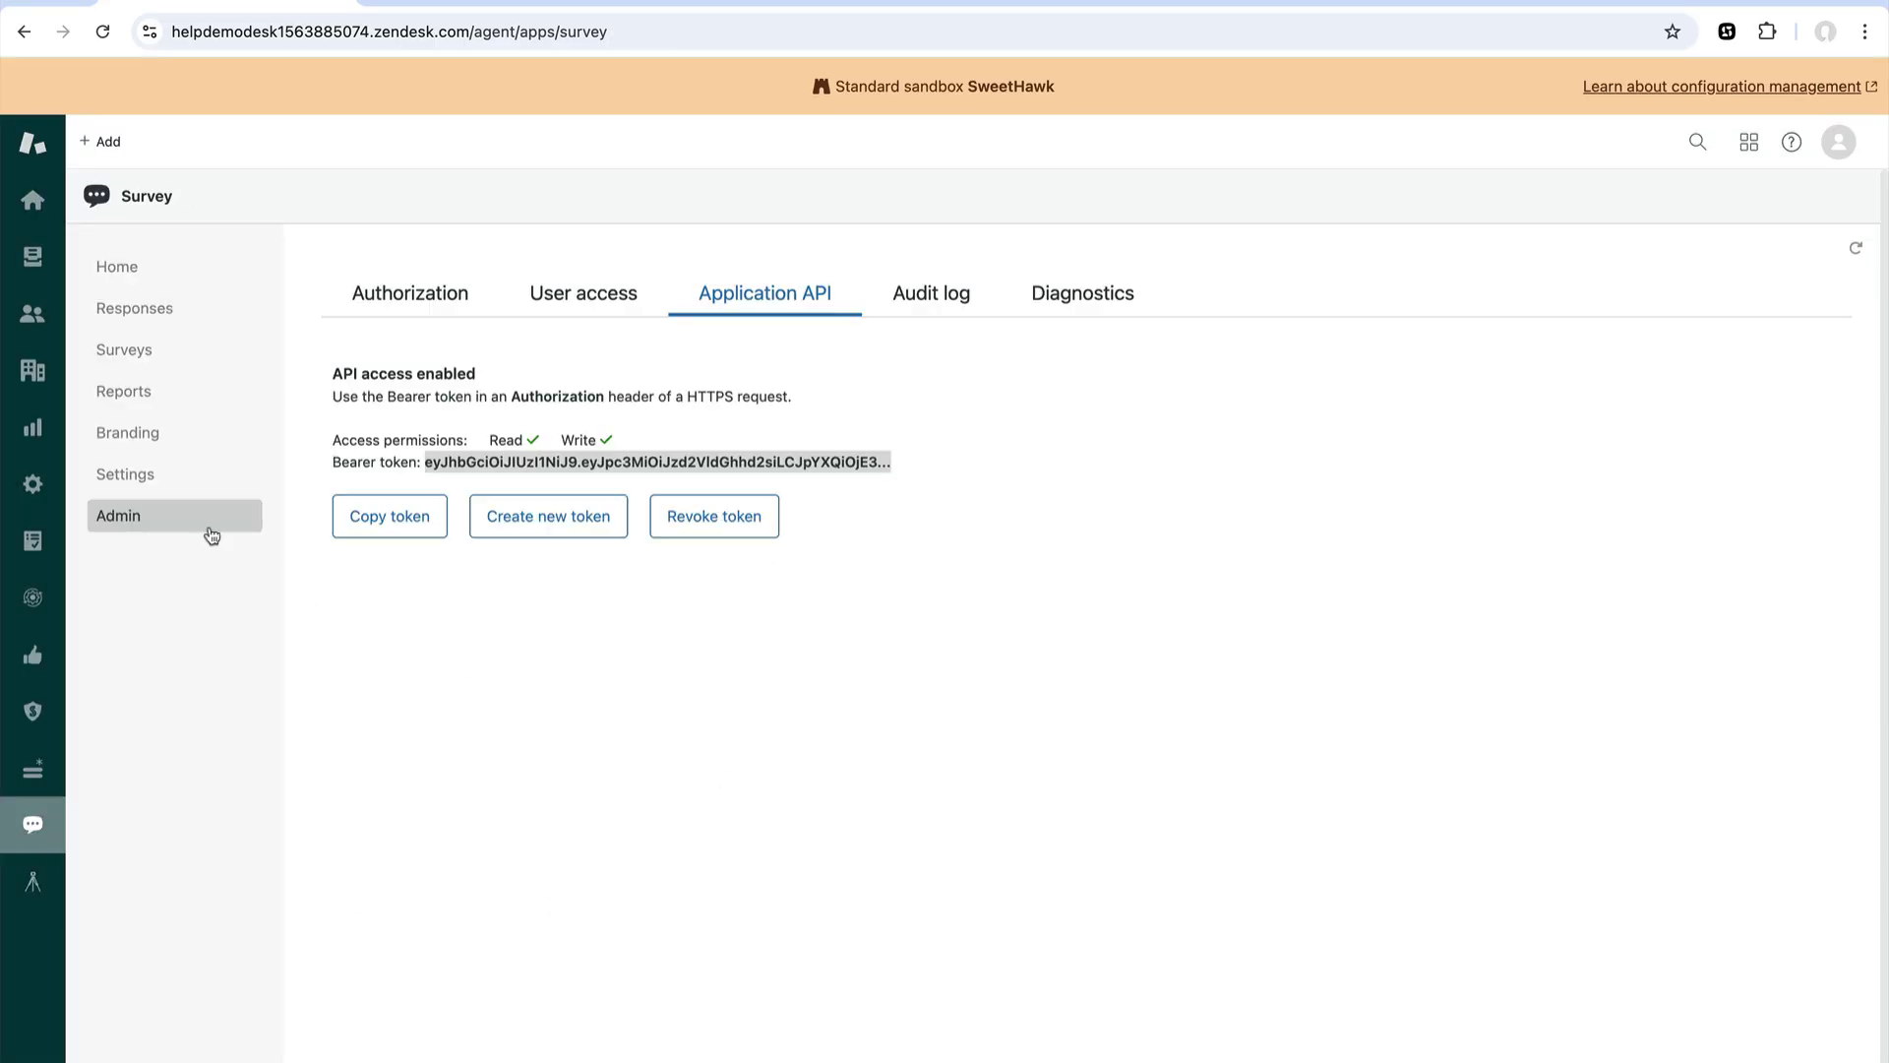
click(154, 325)
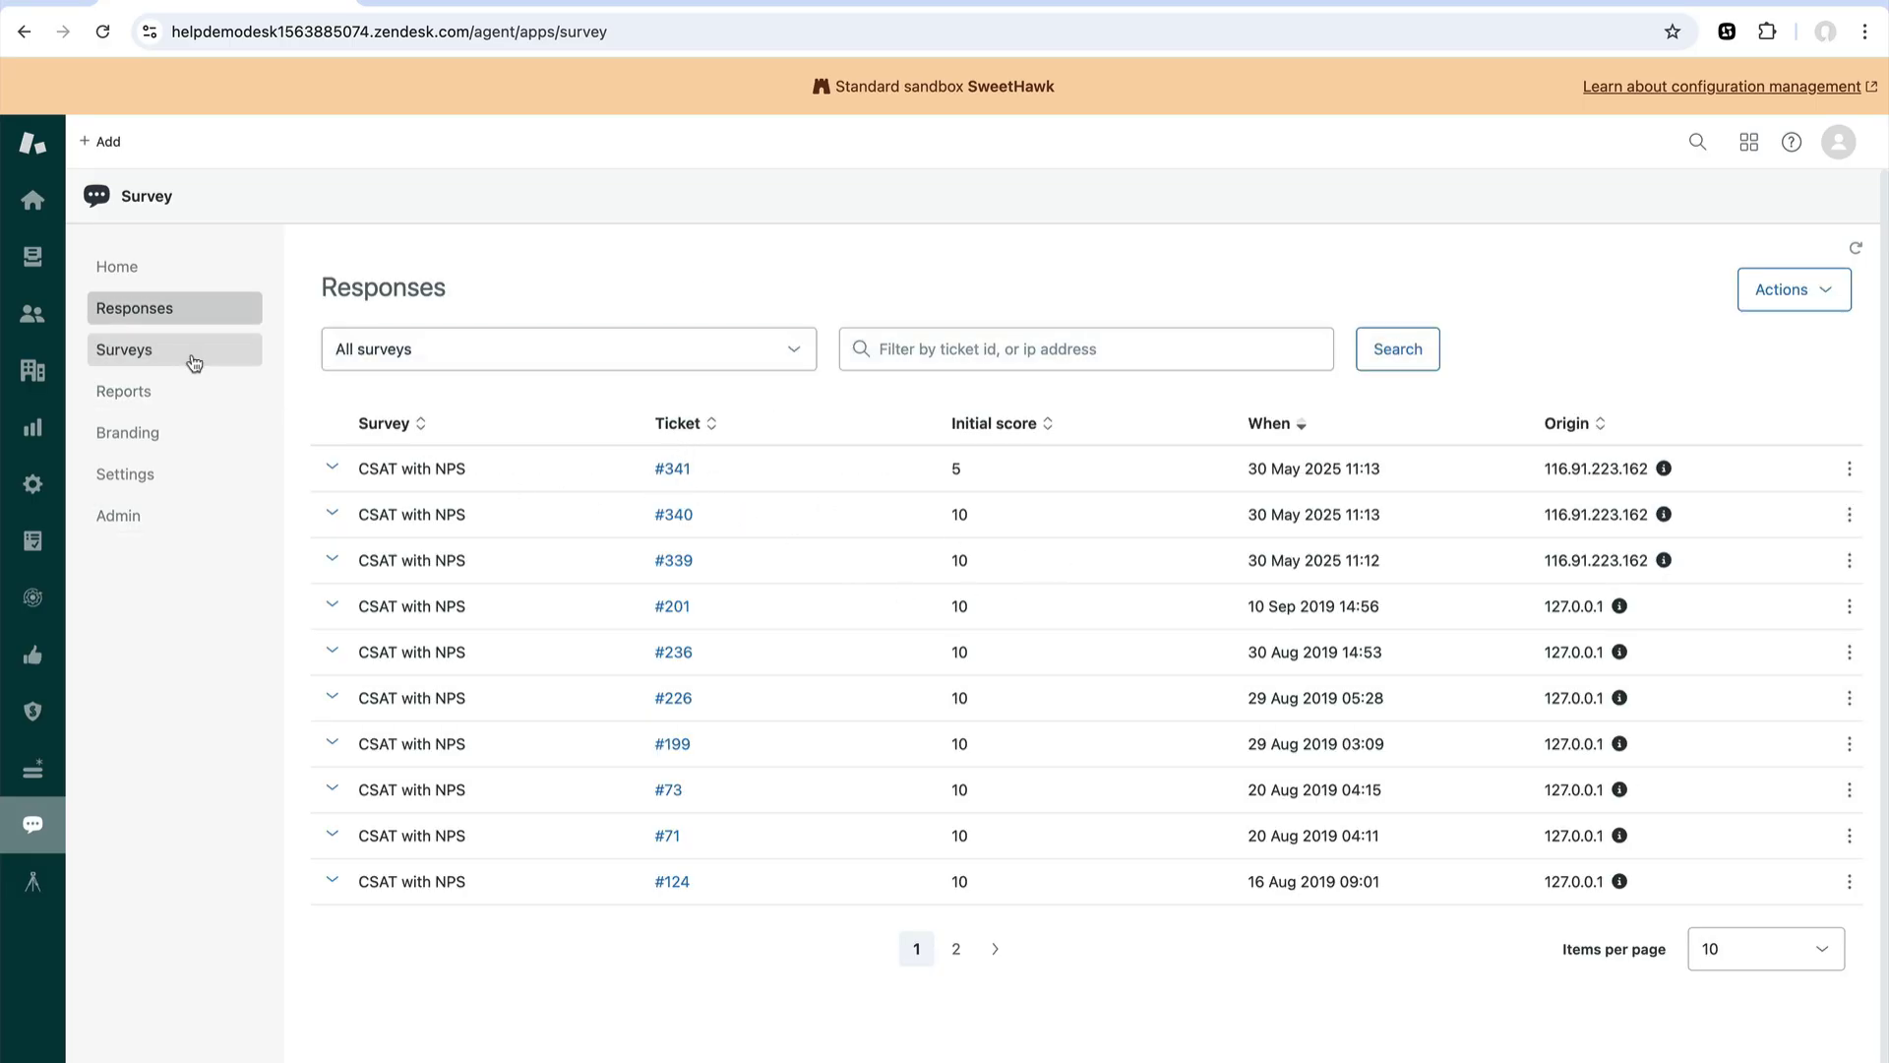
click(172, 388)
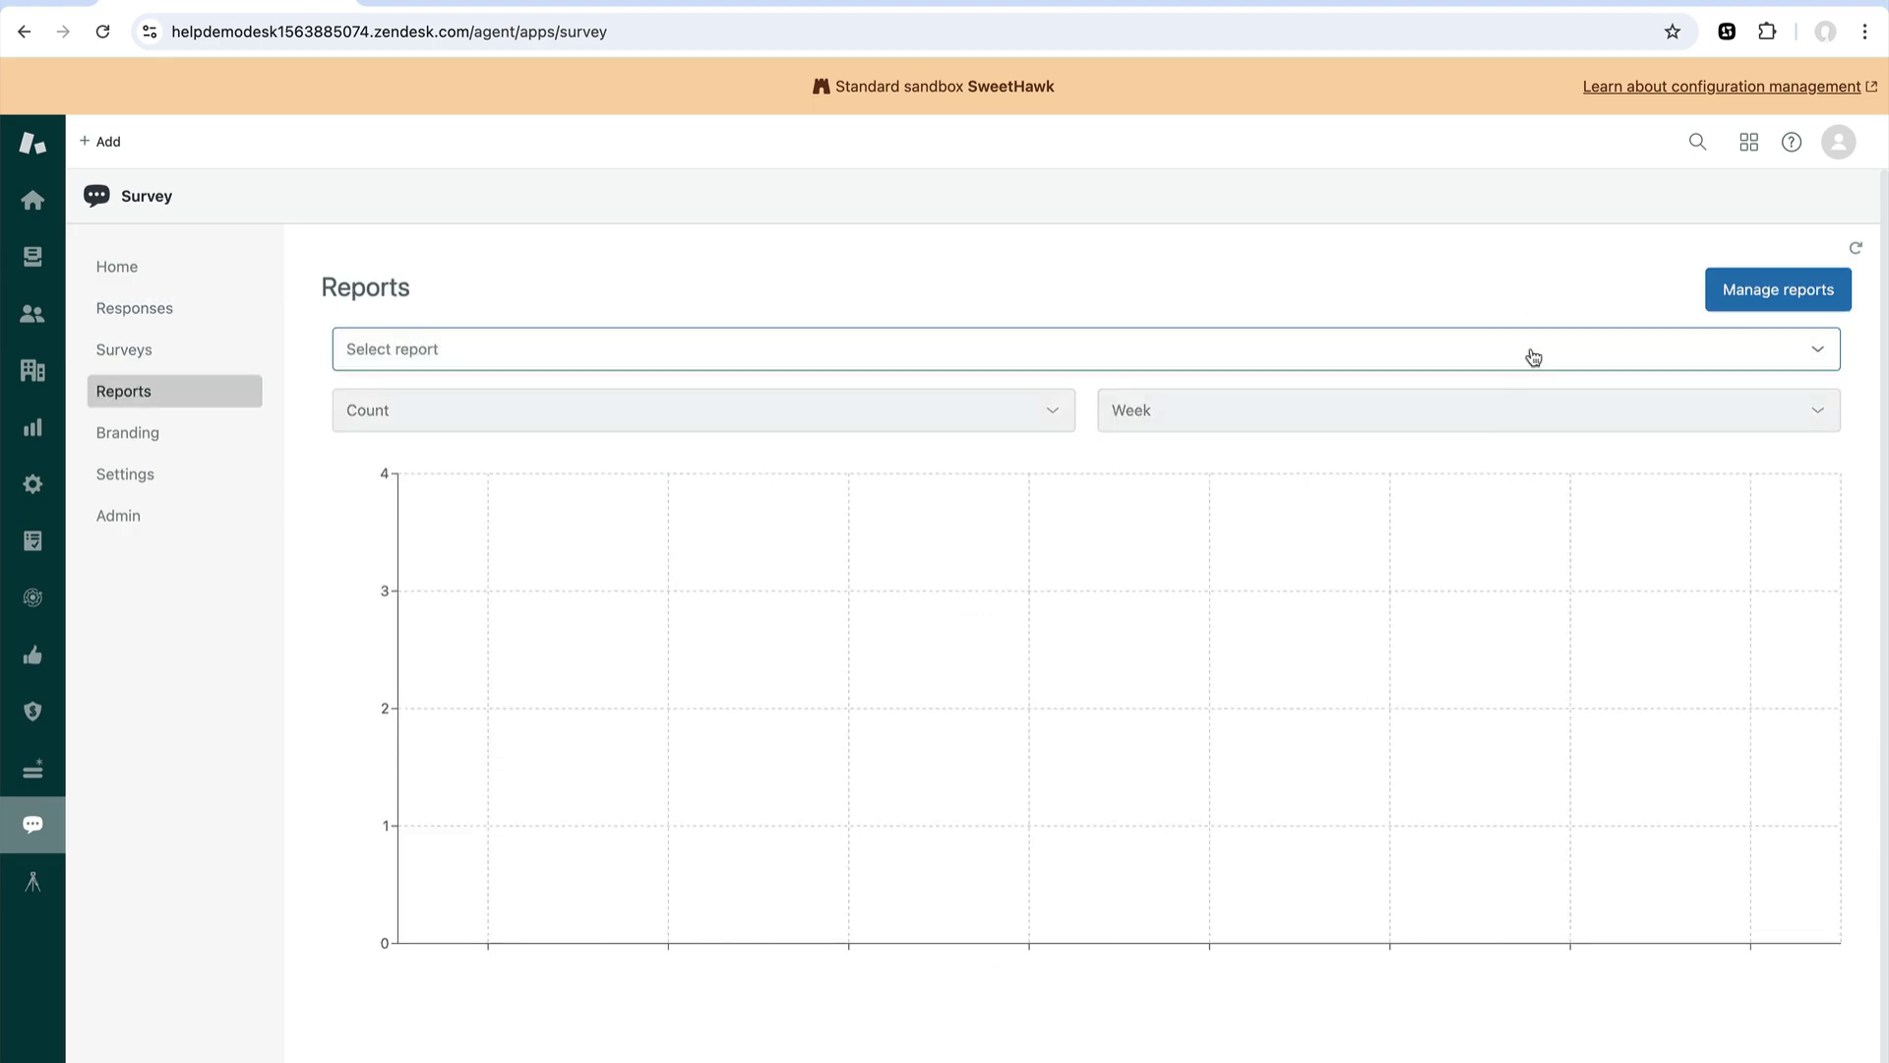
click(1421, 351)
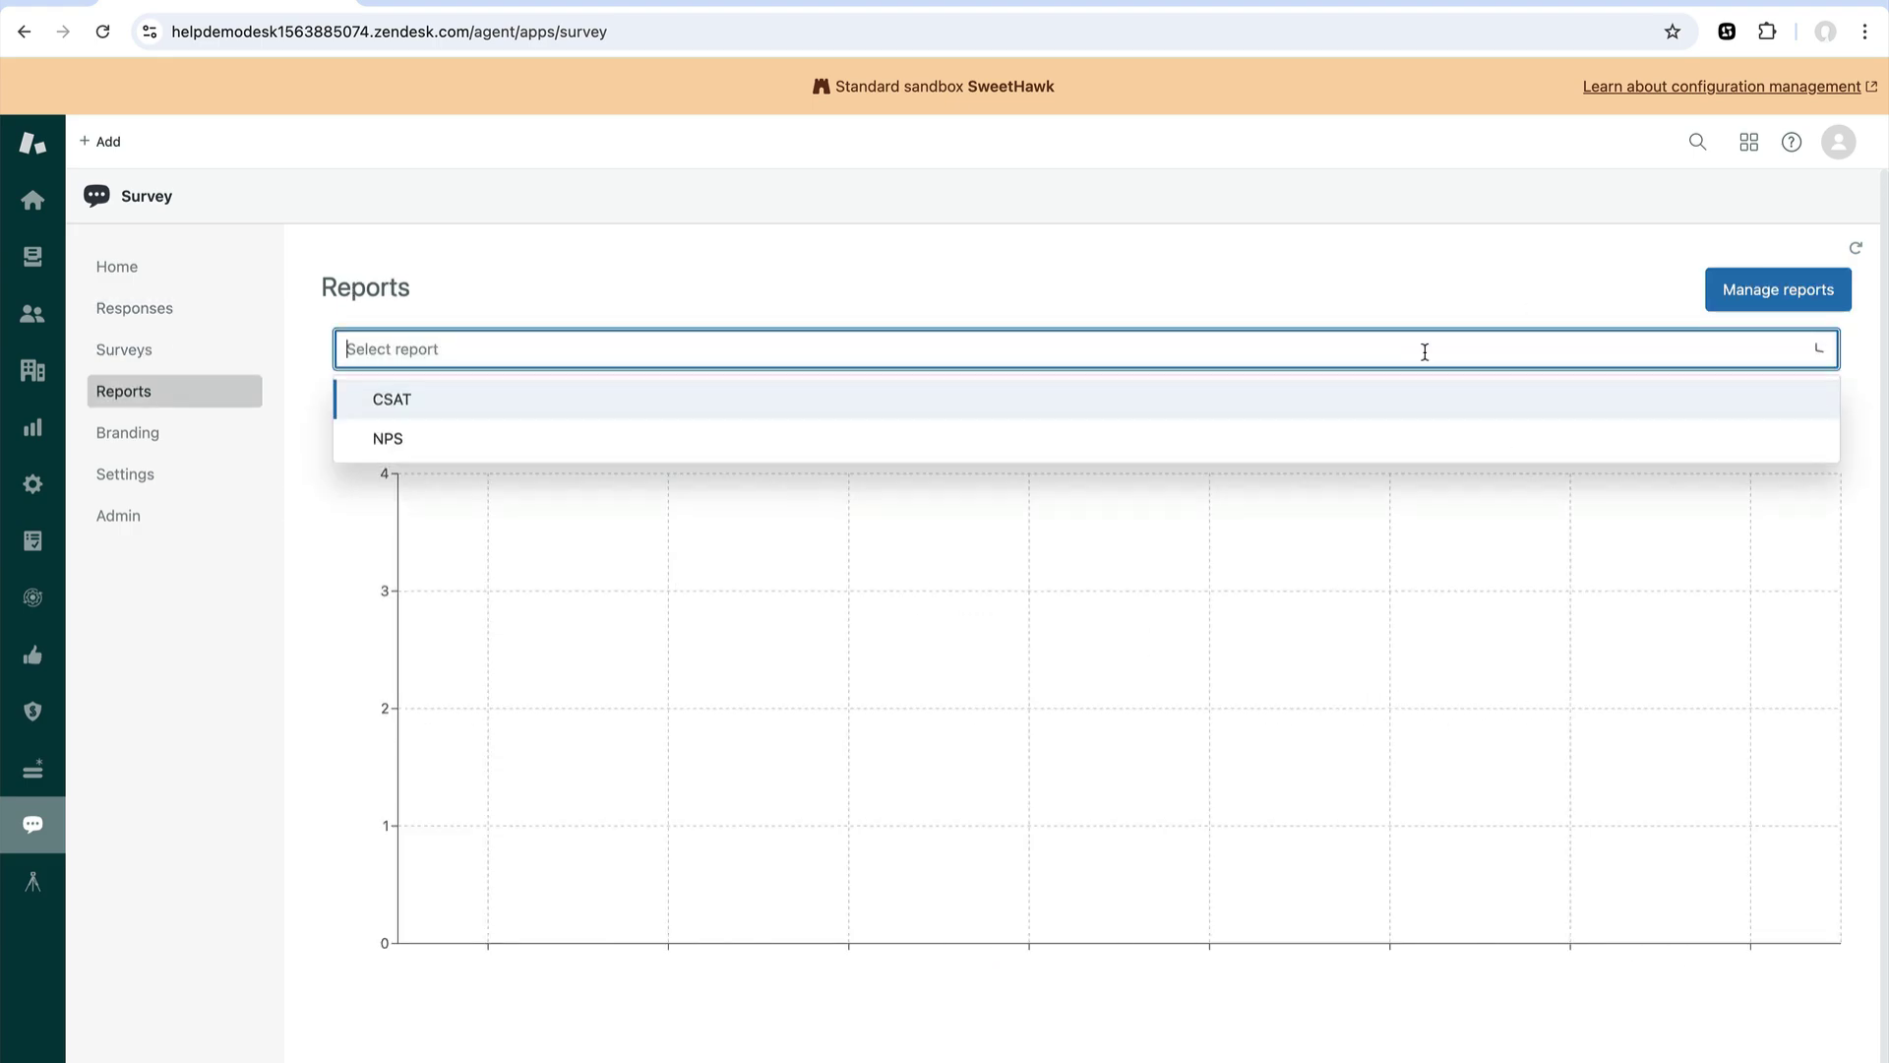
click(962, 448)
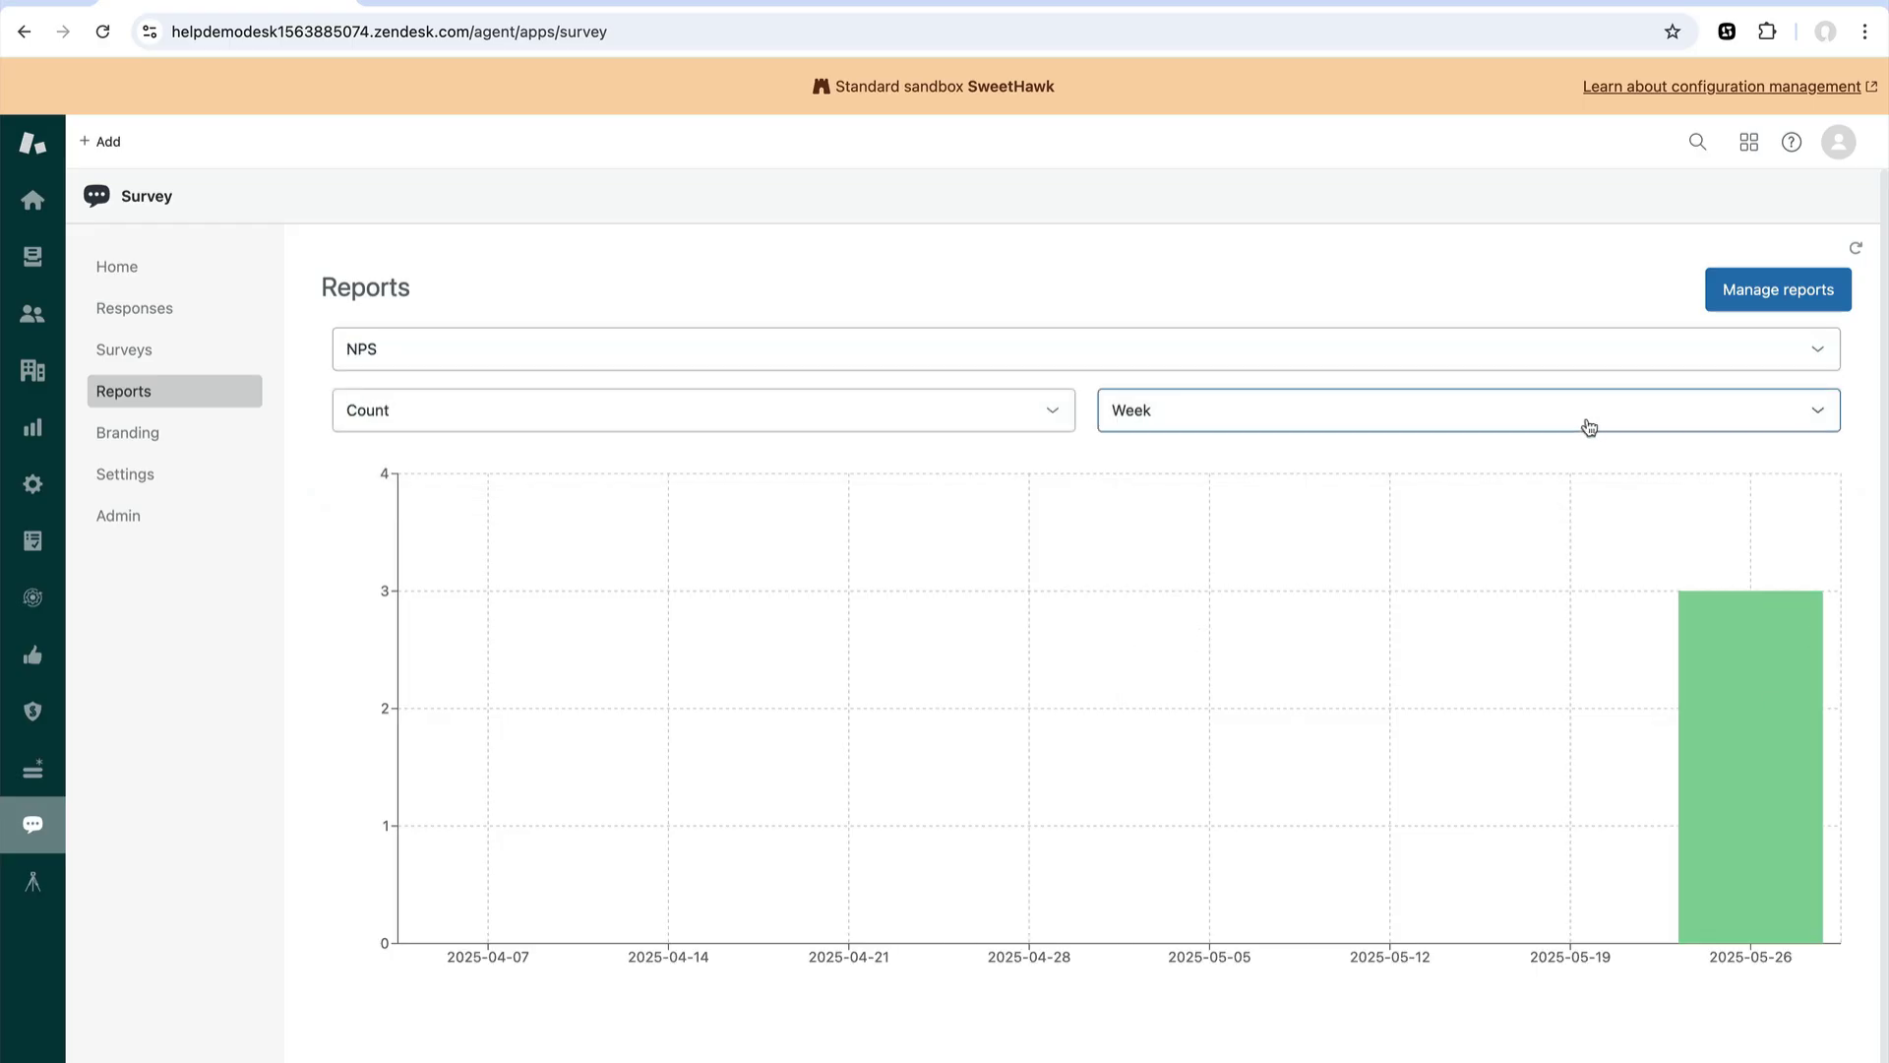
scroll(1808, 765, down, 1)
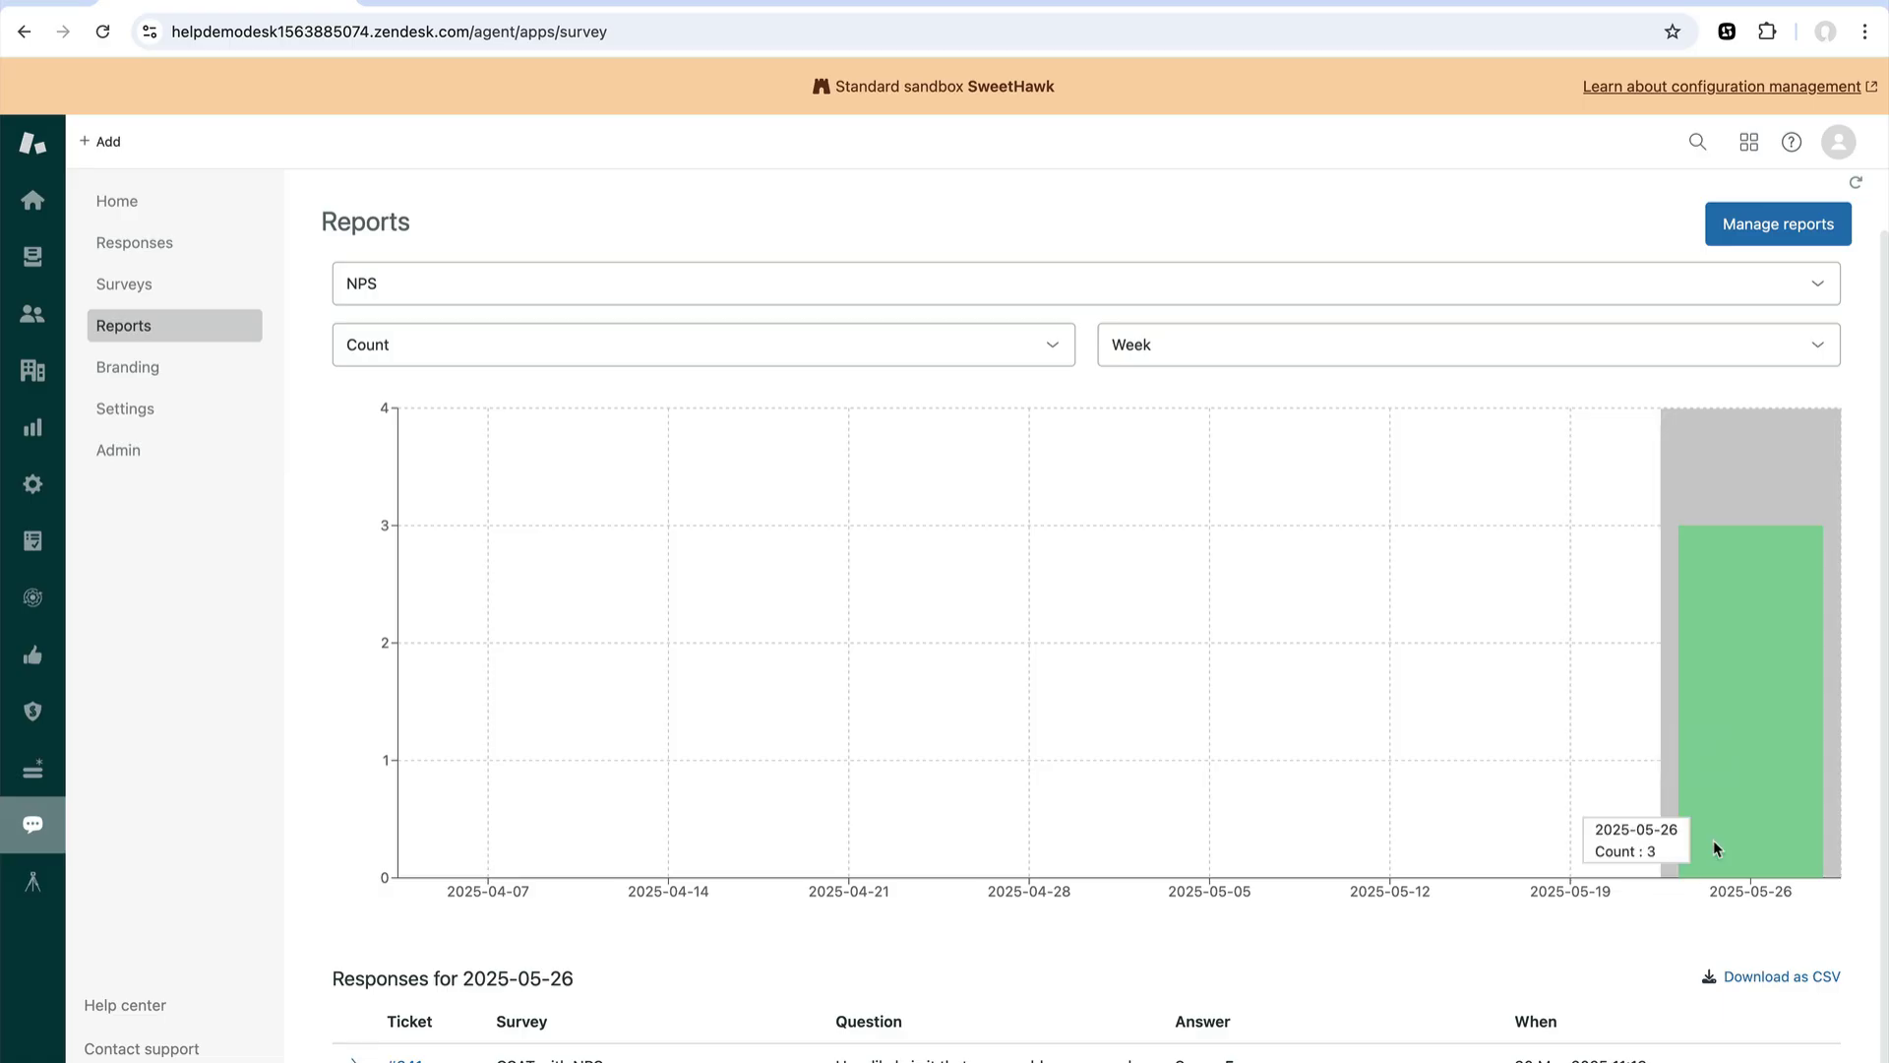
scroll(453, 984, down, 3)
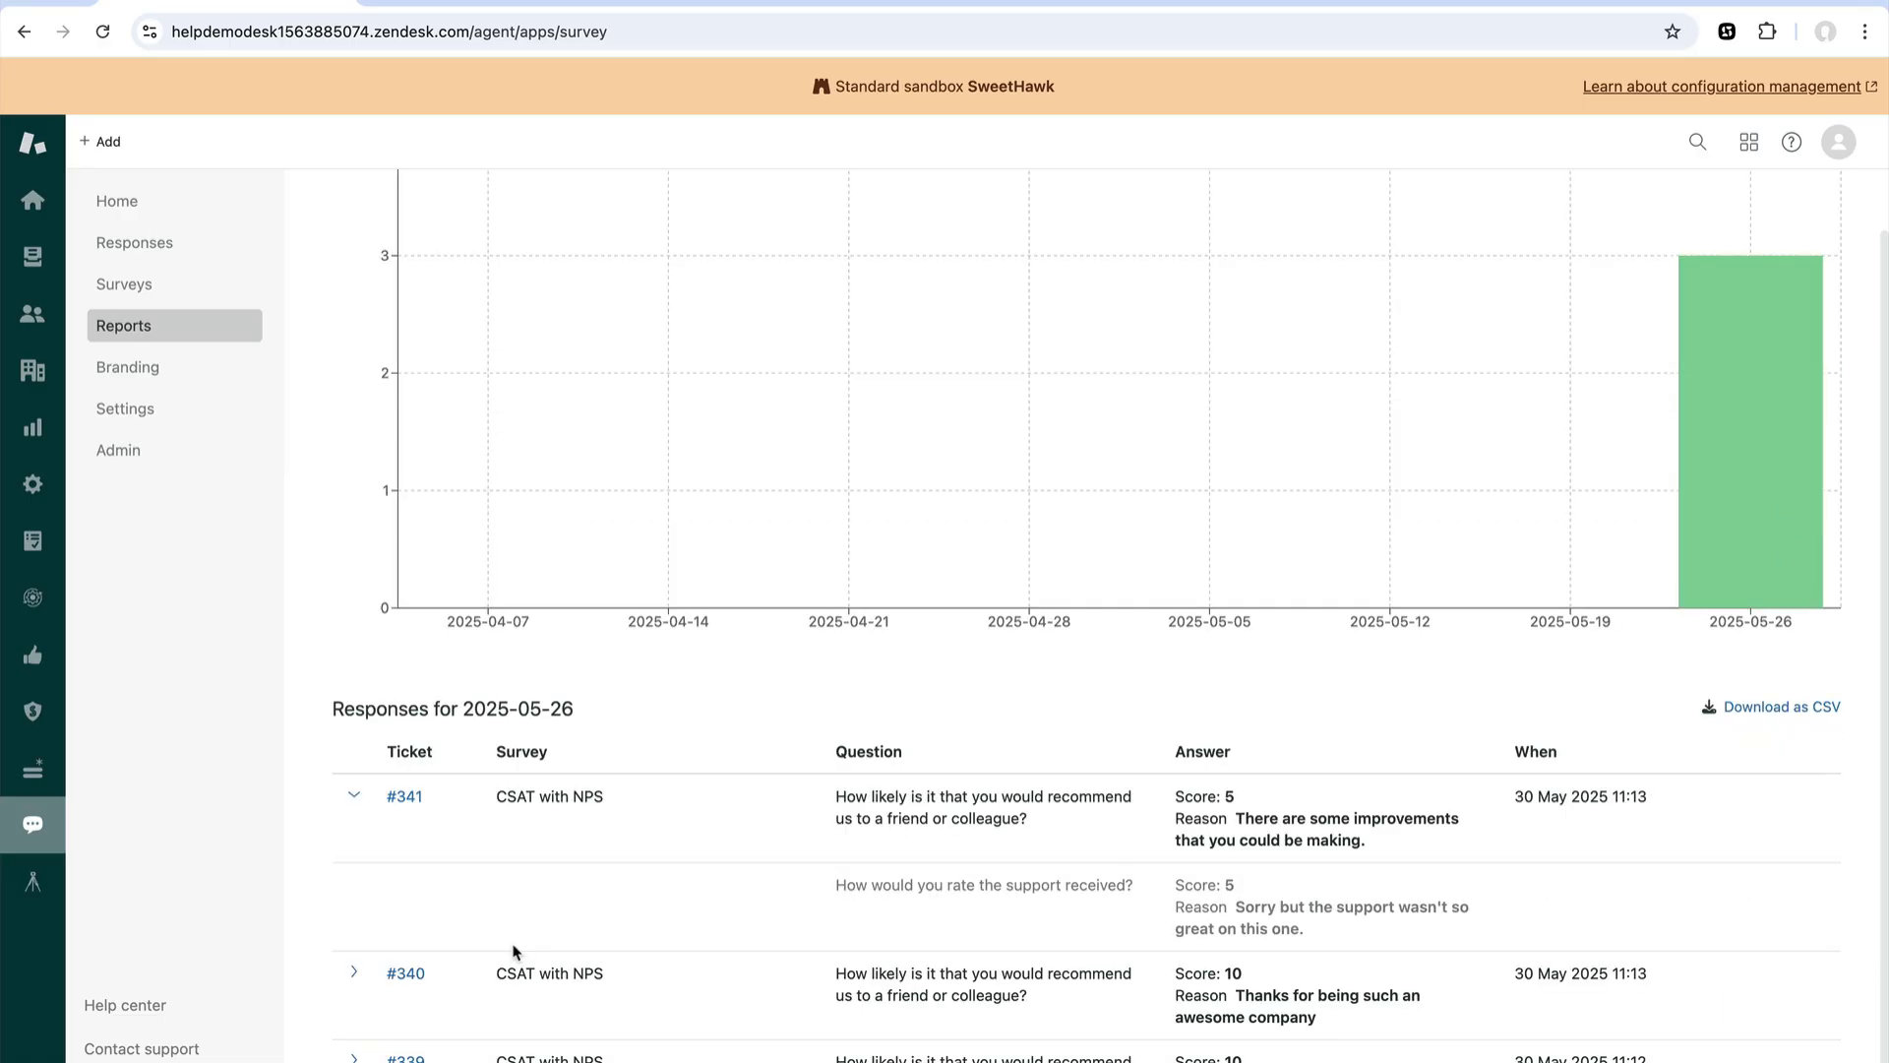
scroll(1109, 618, up, 3)
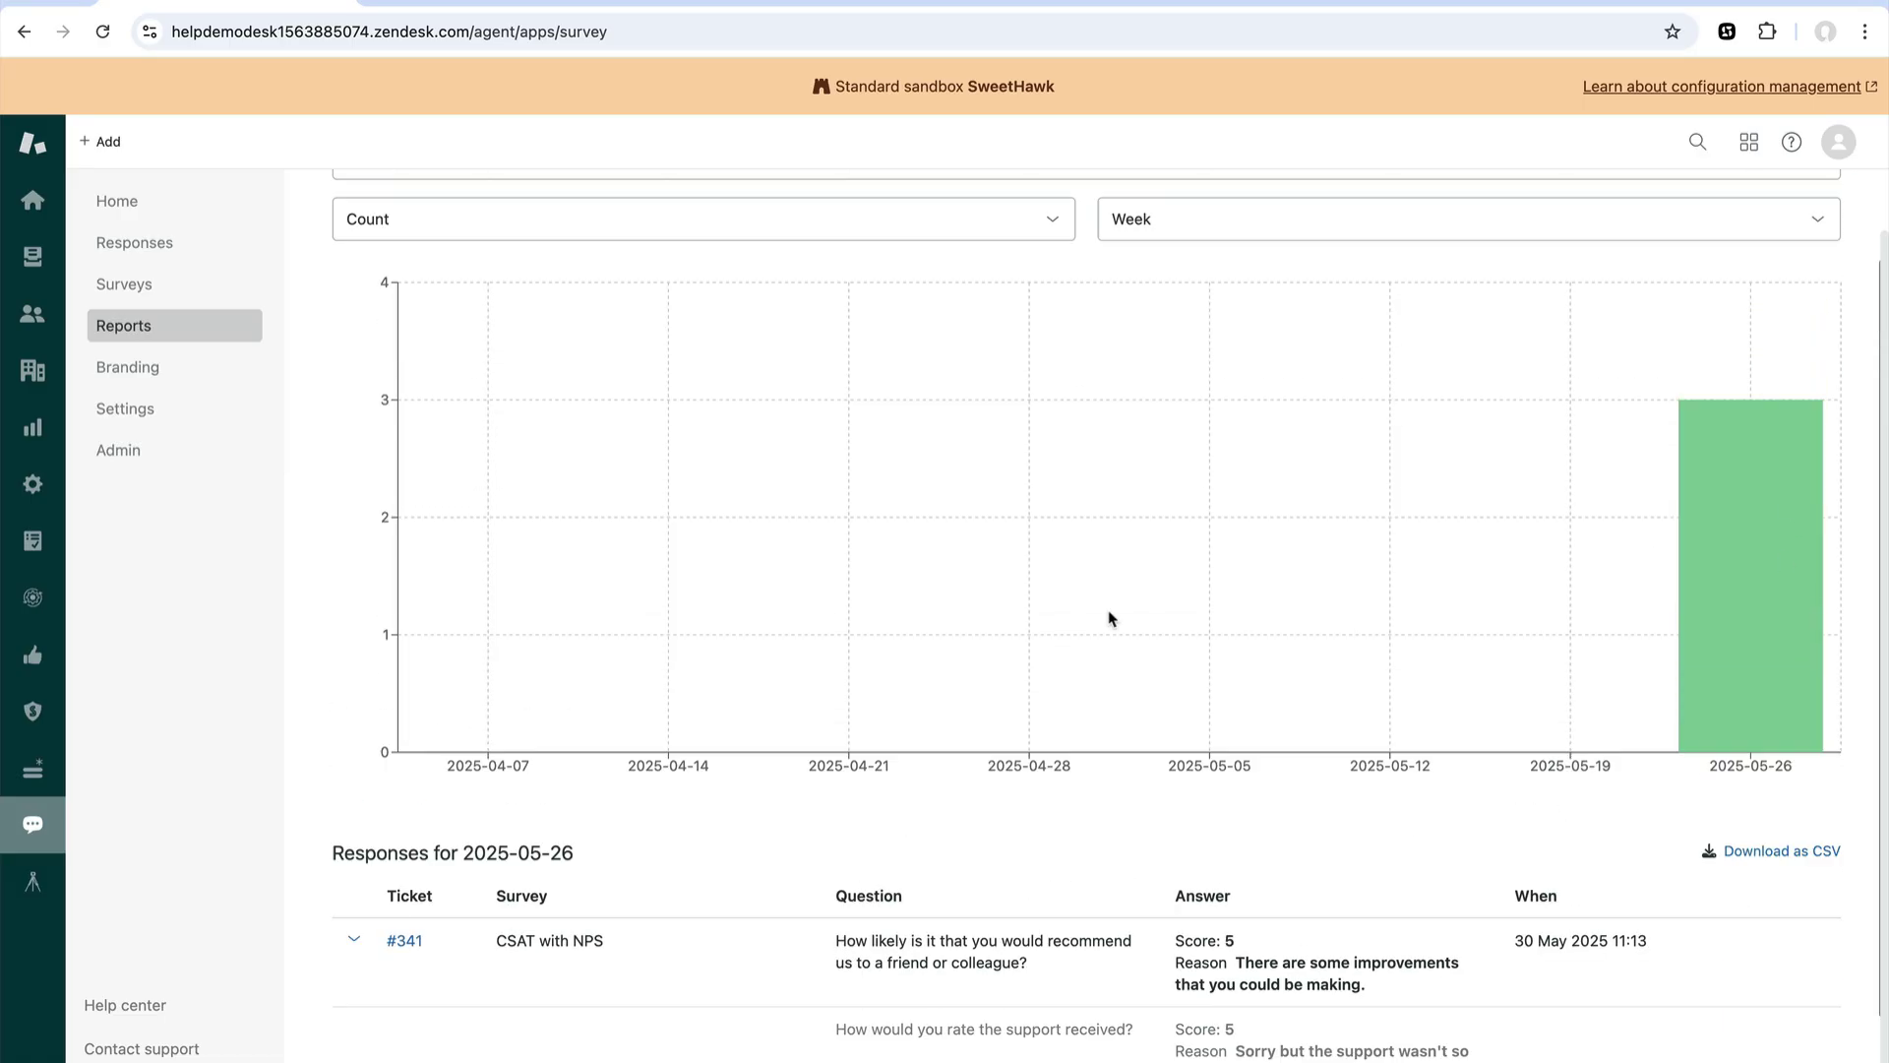